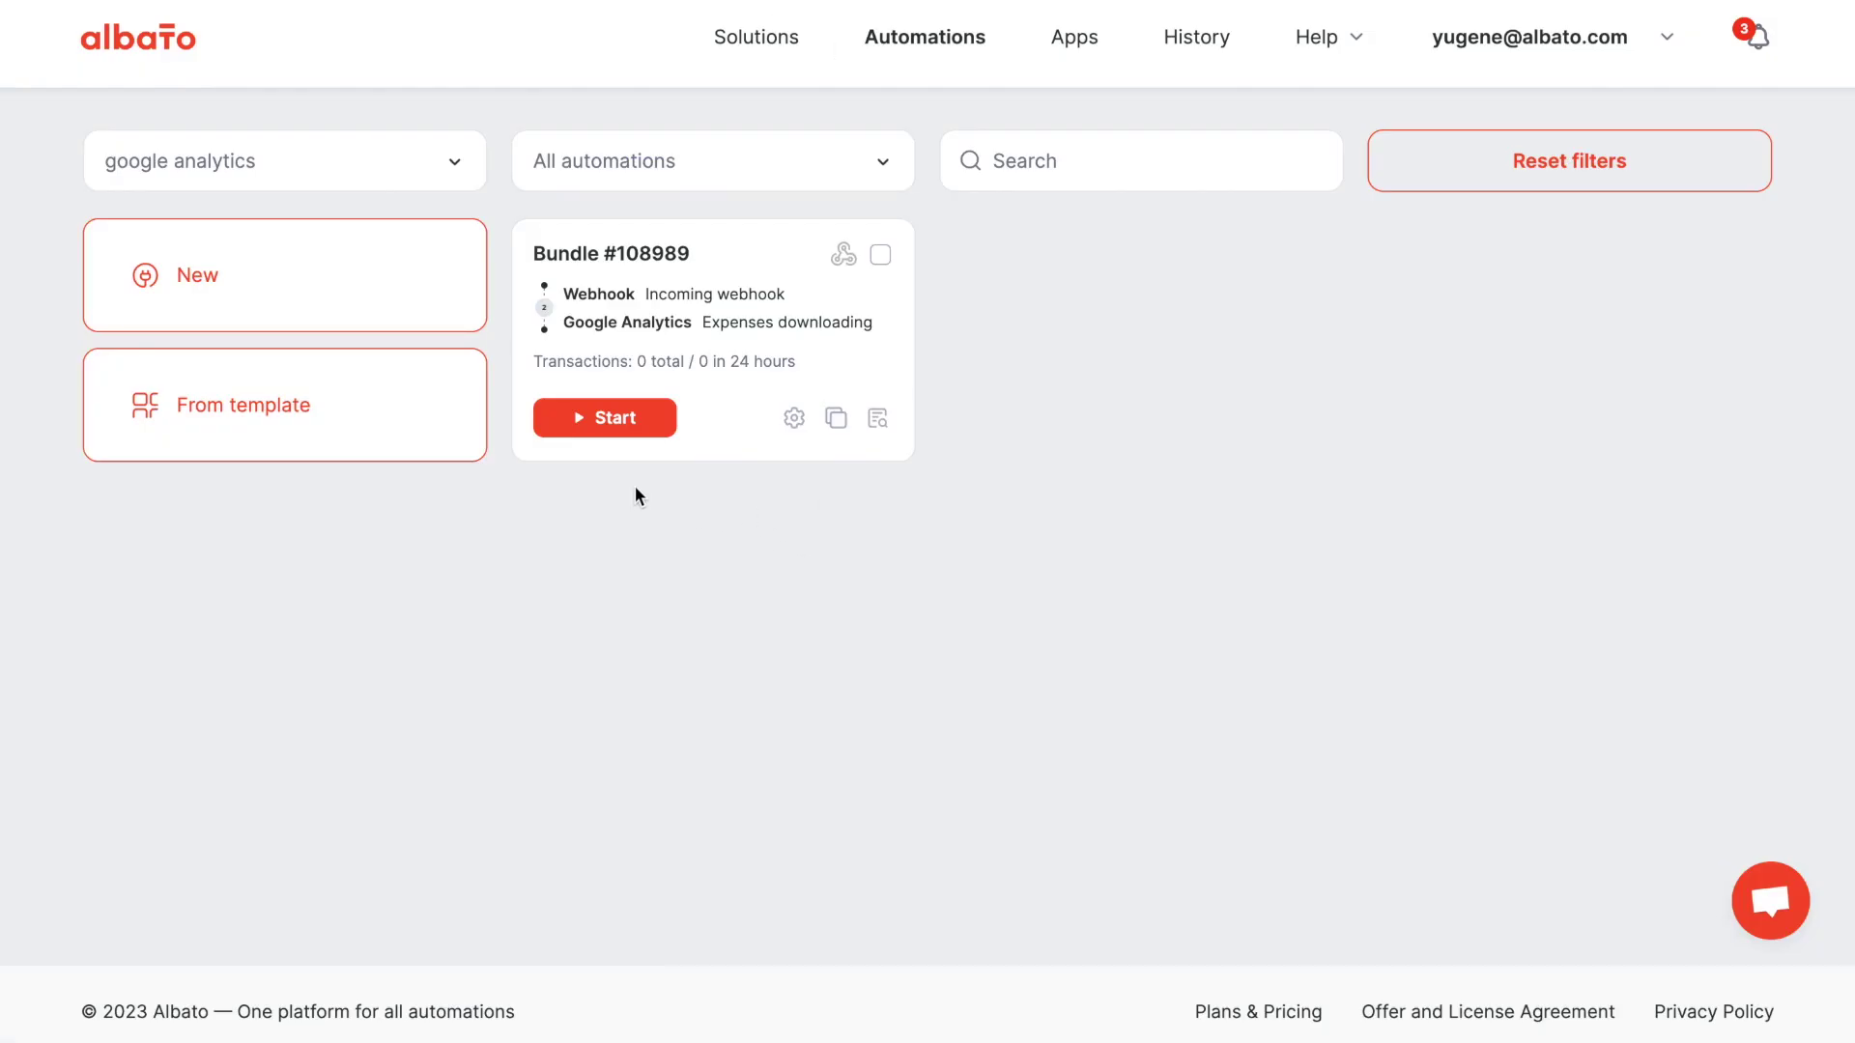
Start a new automation and choose HubSpot as the trigger app
left_click(344, 276)
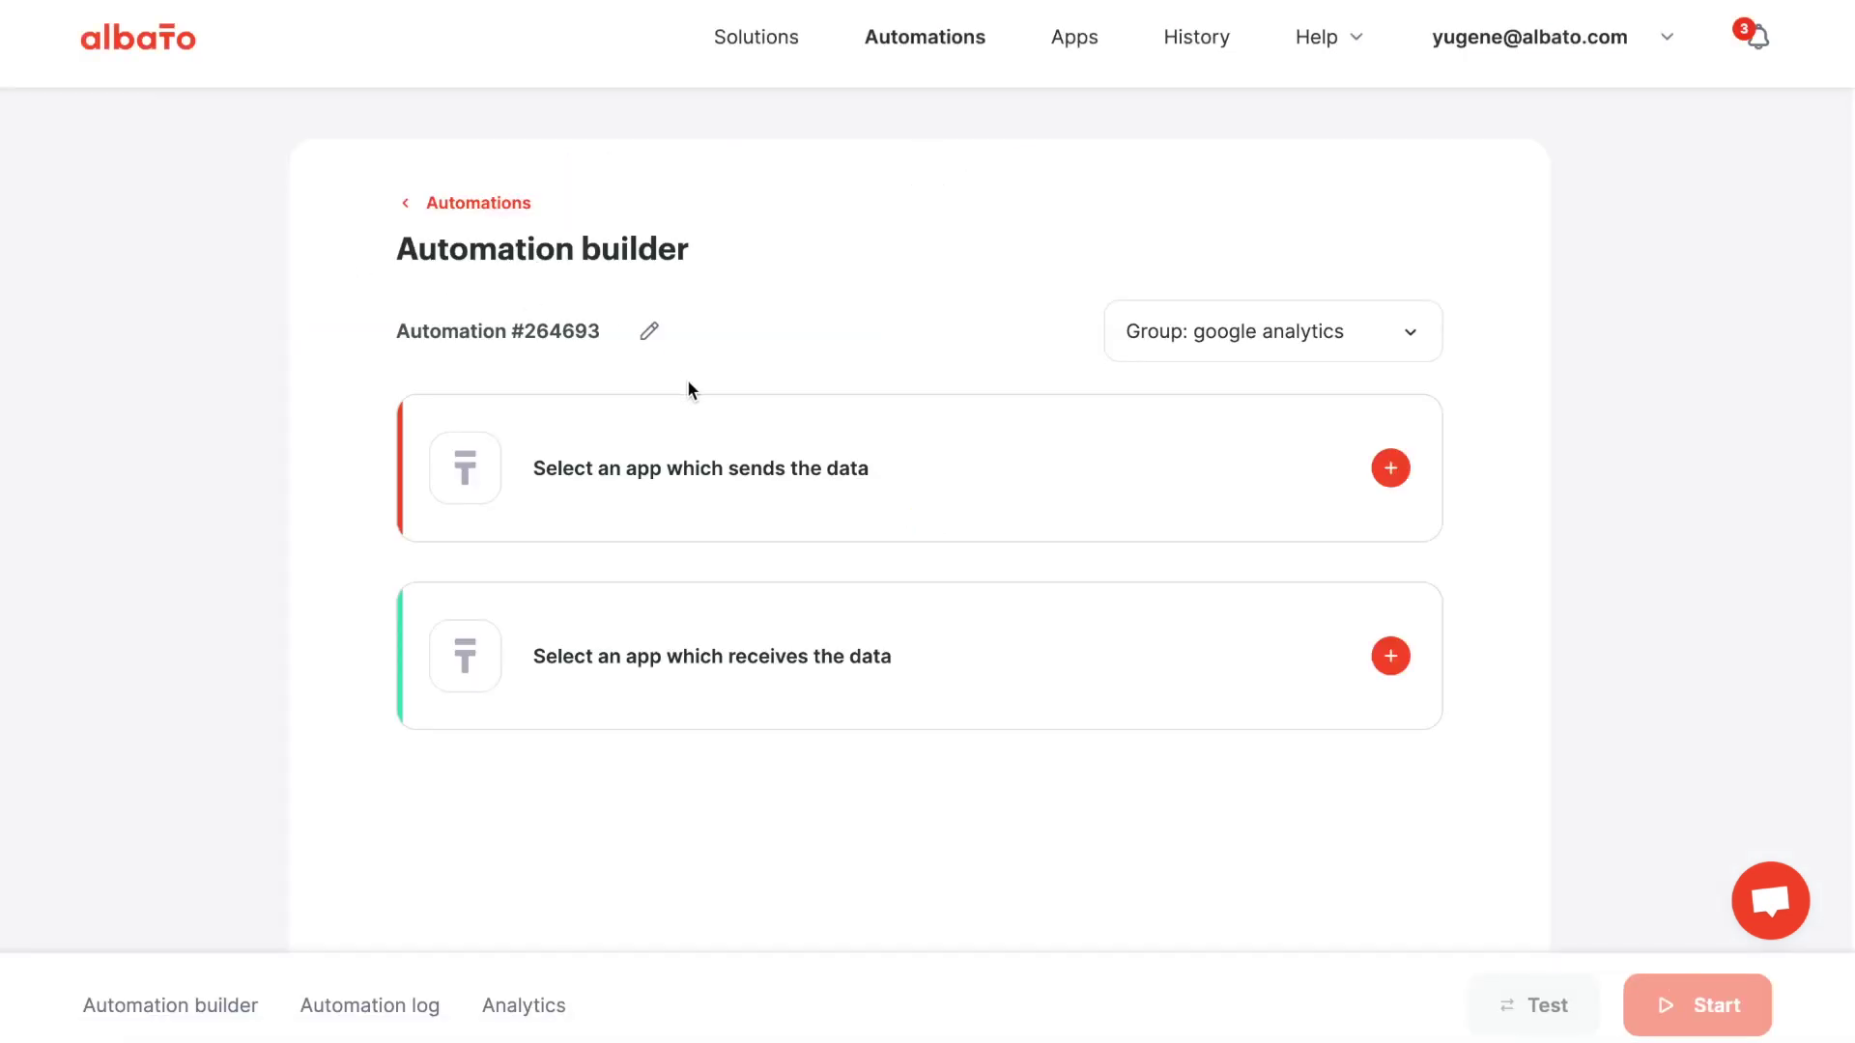
left_click(925, 493)
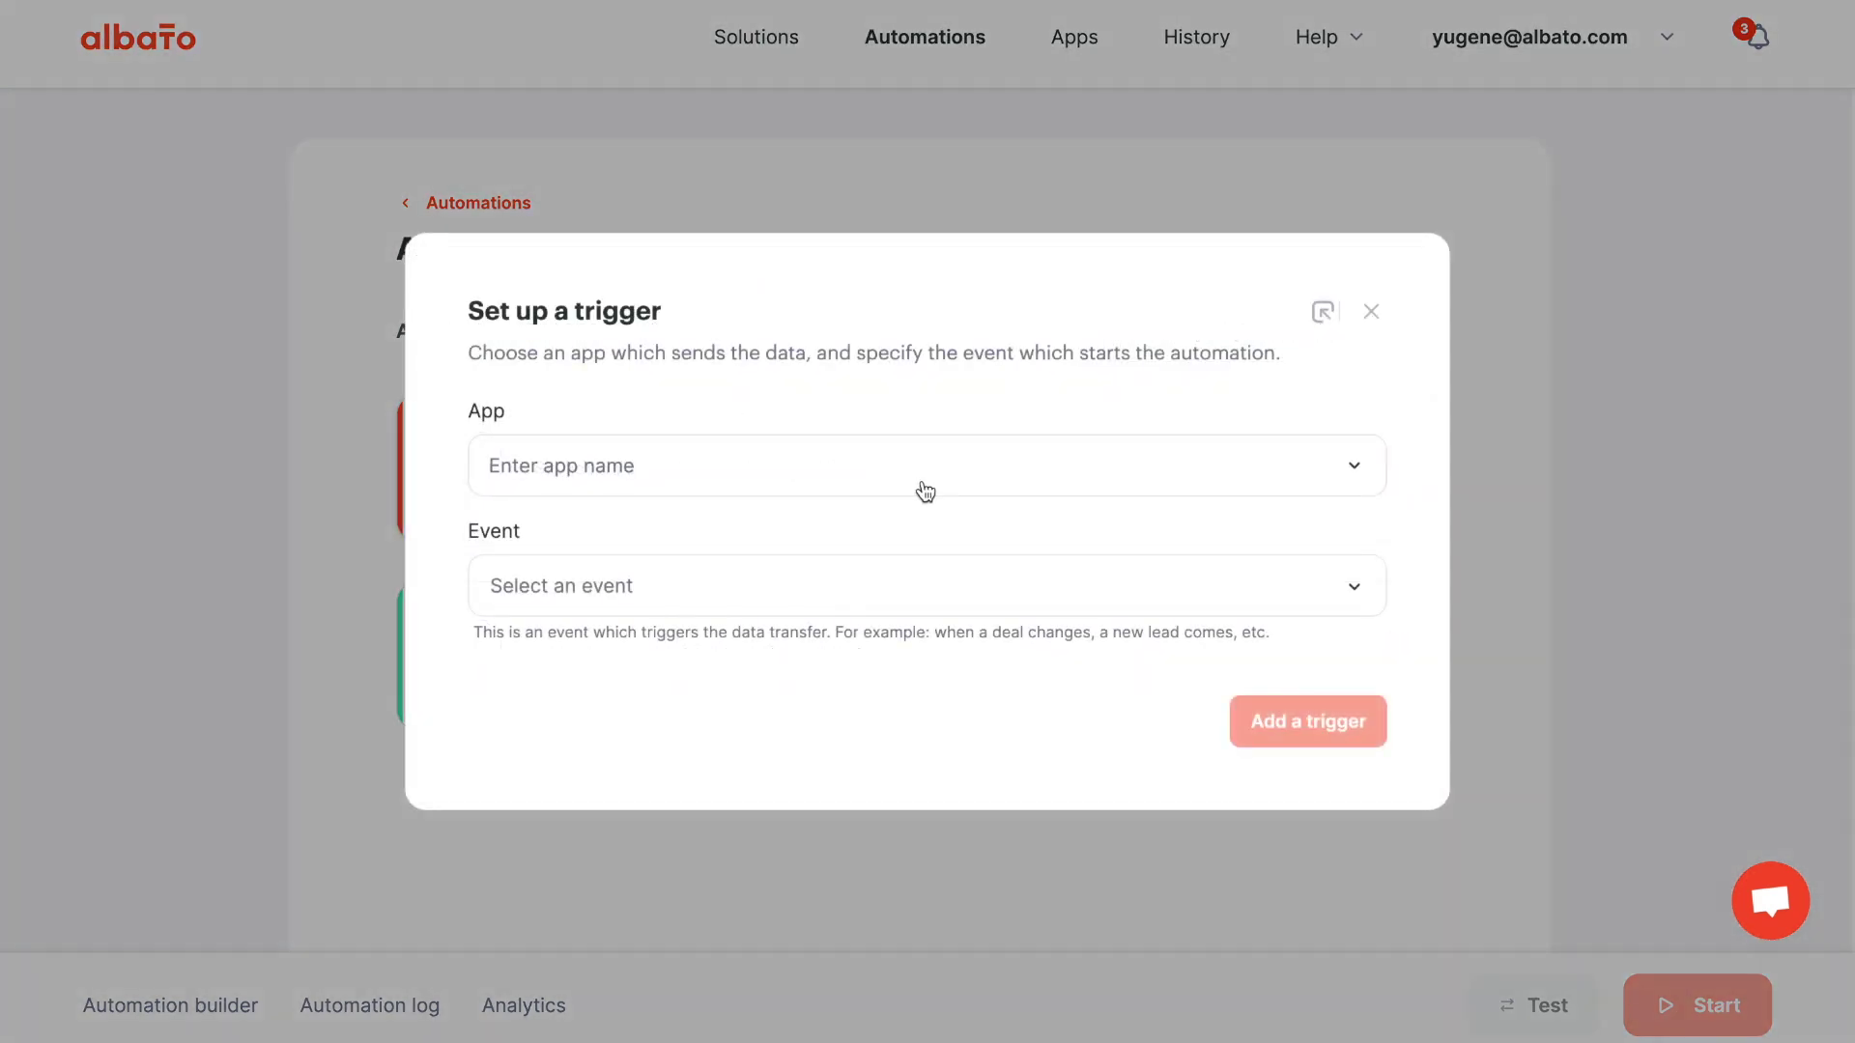
left_click(921, 478)
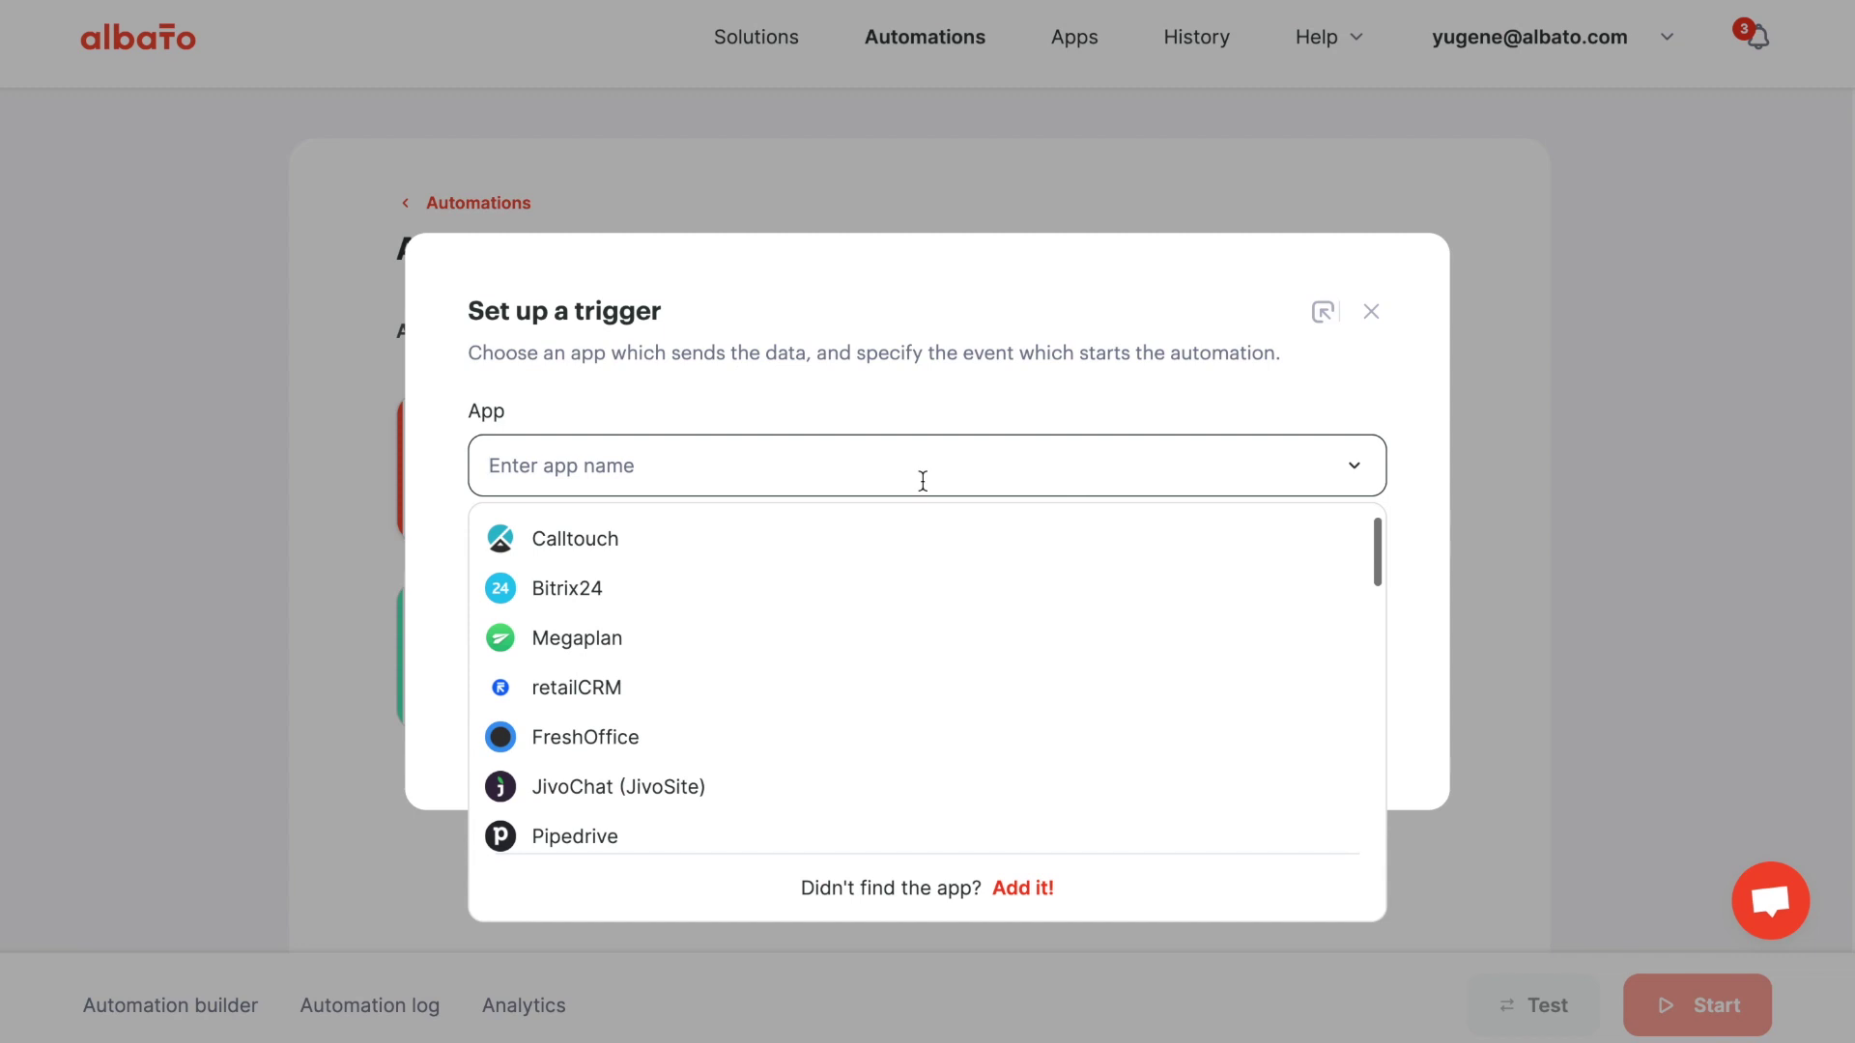
type("pi")
key("BackSpace")
key("BackSpace")
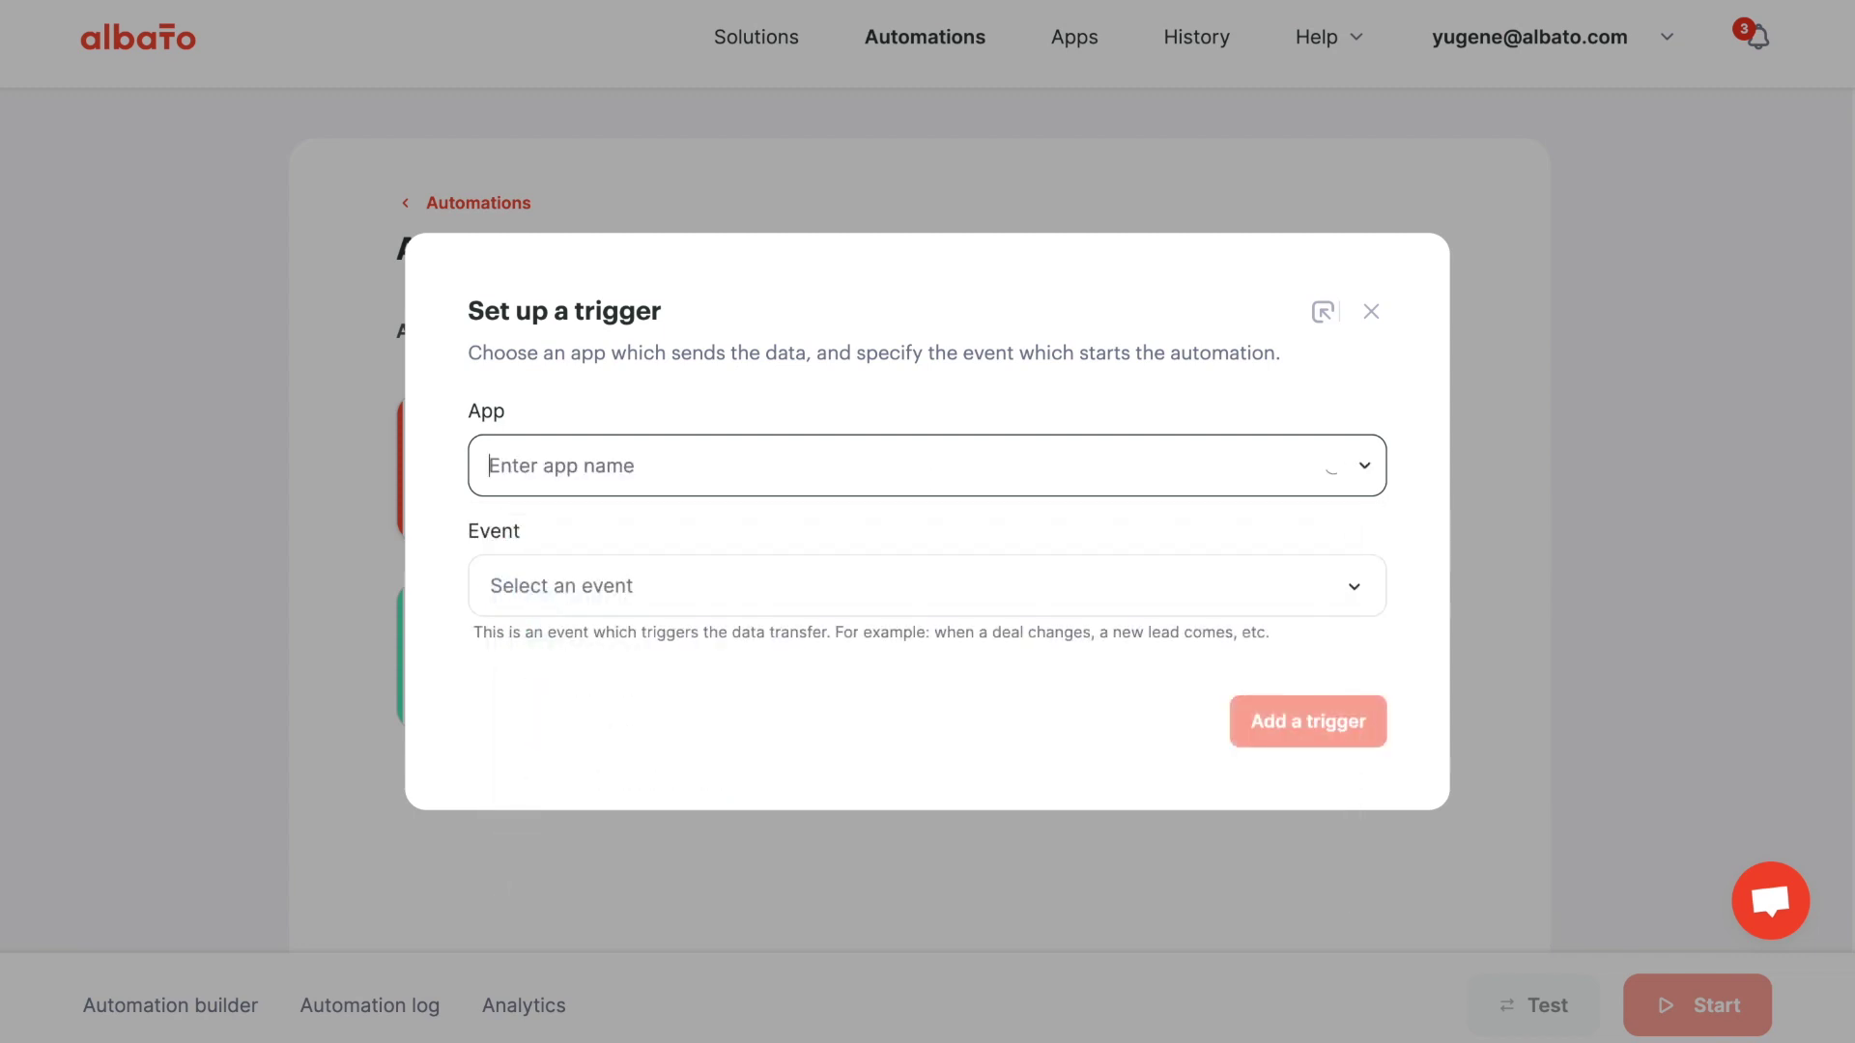
type("hub")
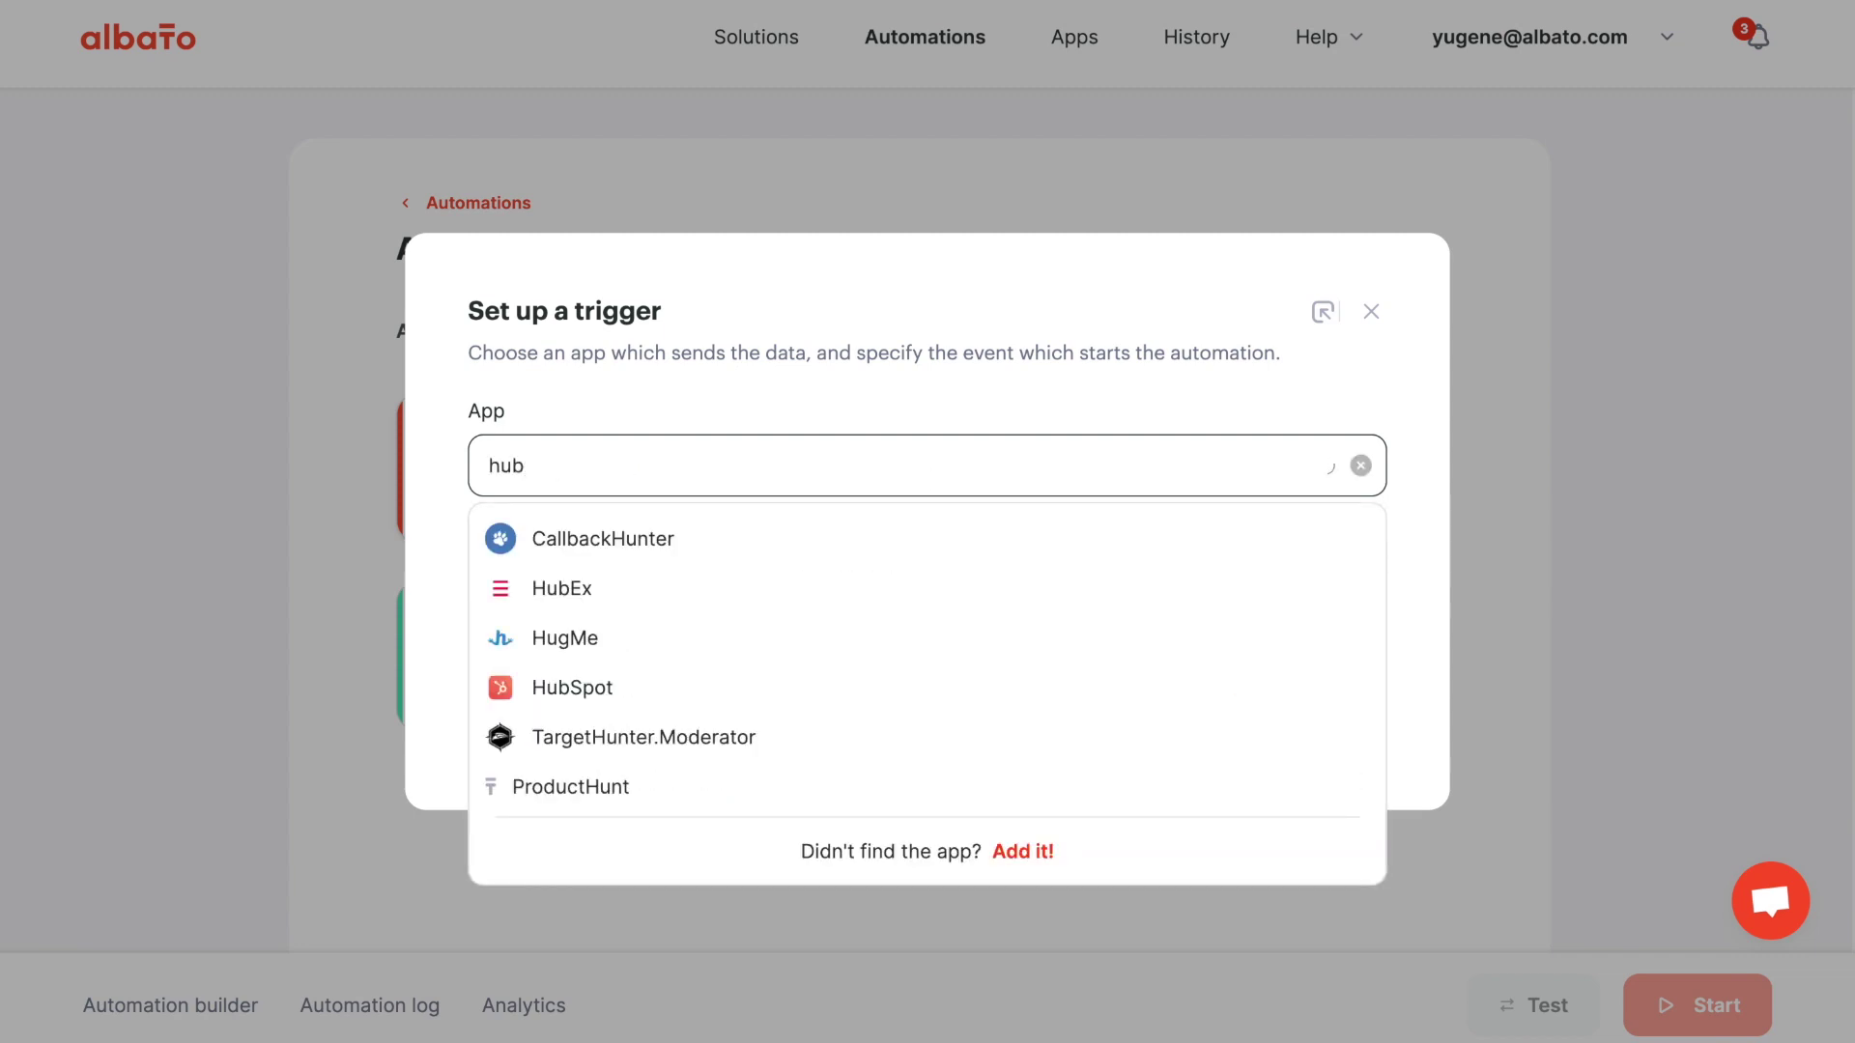
left_click(942, 605)
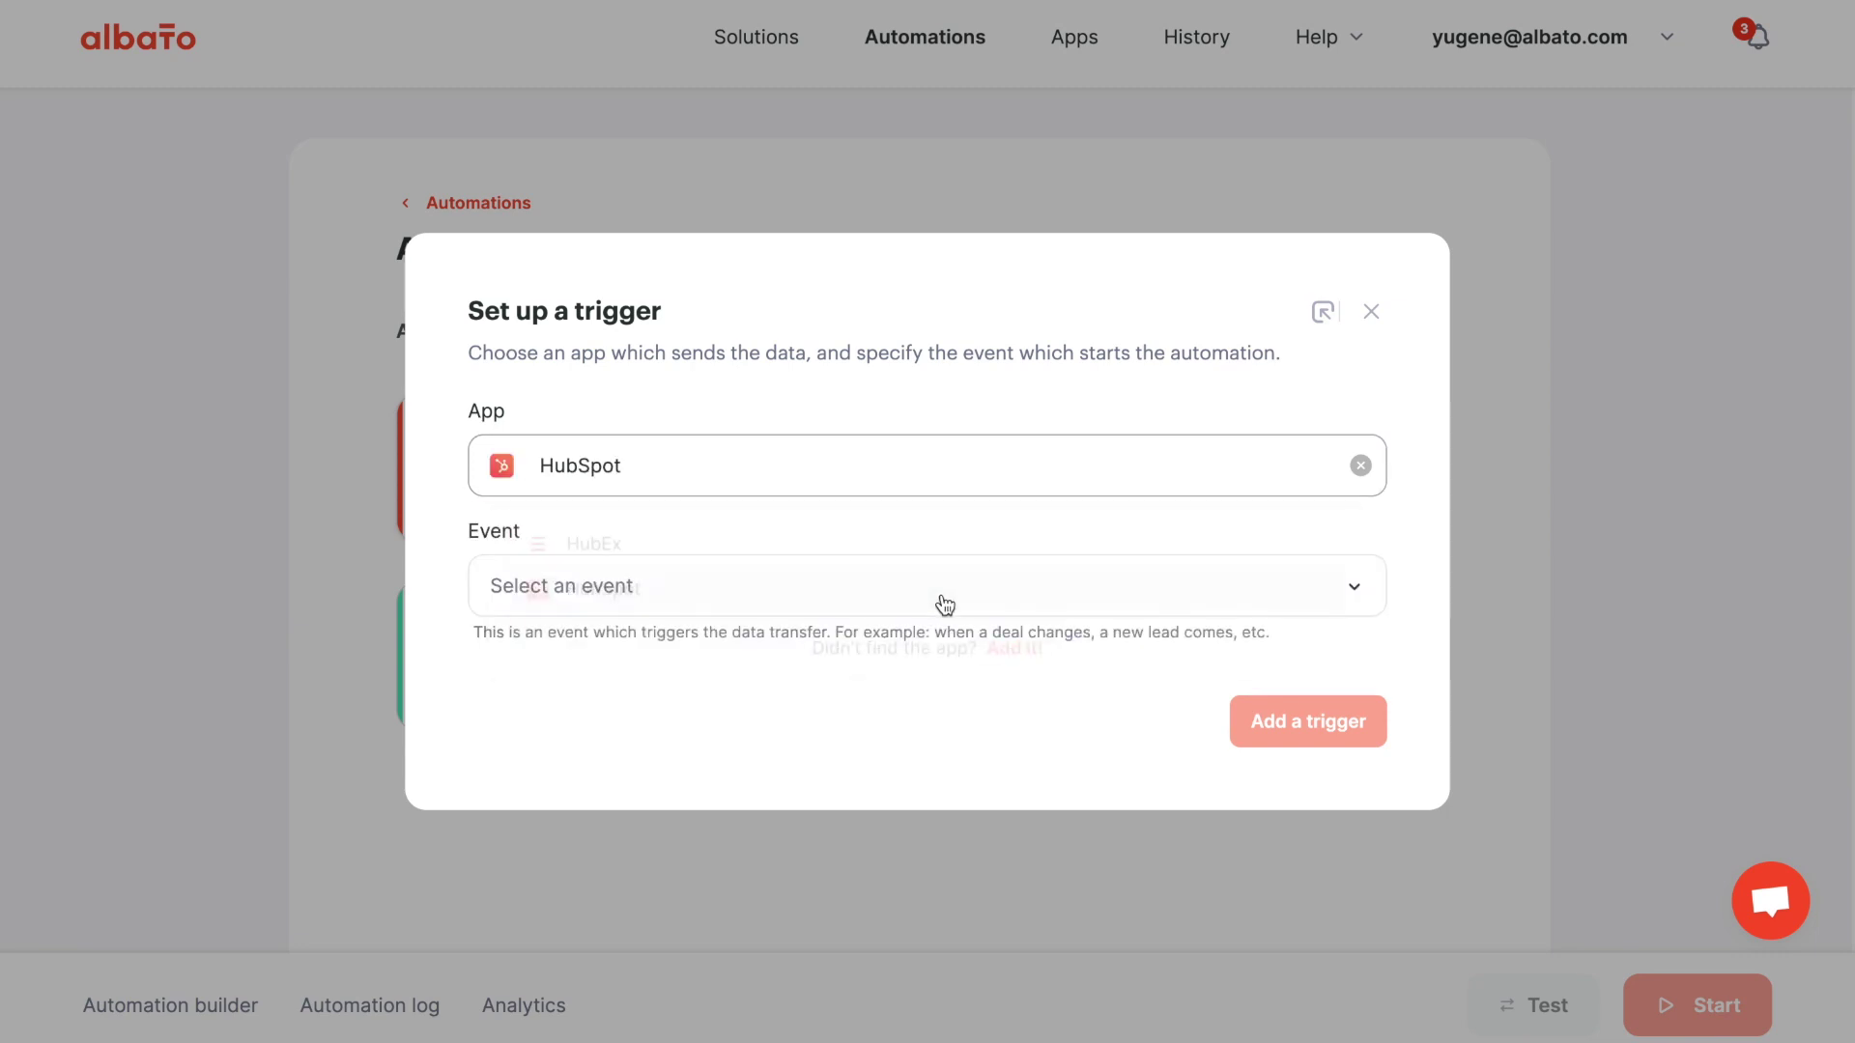
Set the trigger event to New contact added on the connected HubSpot account and add it
left_click(944, 605)
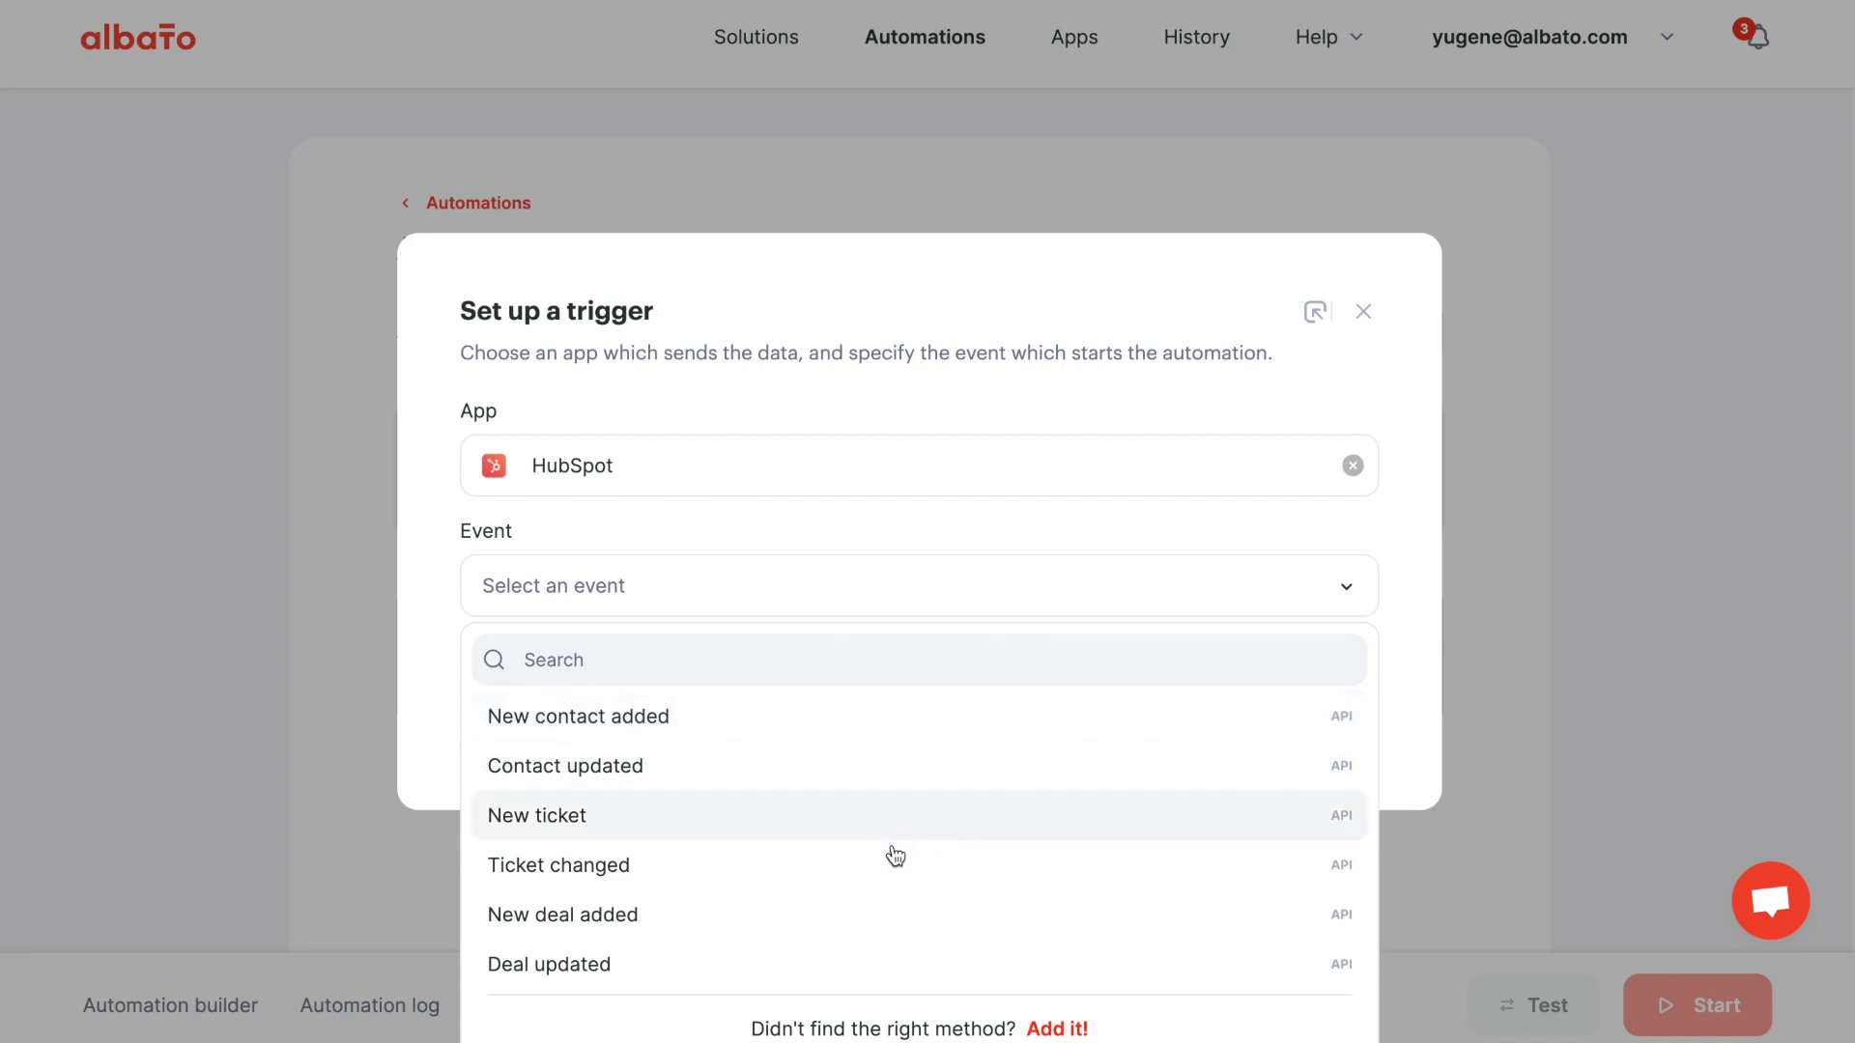
left_click(889, 729)
left_click(881, 676)
left_click(864, 804)
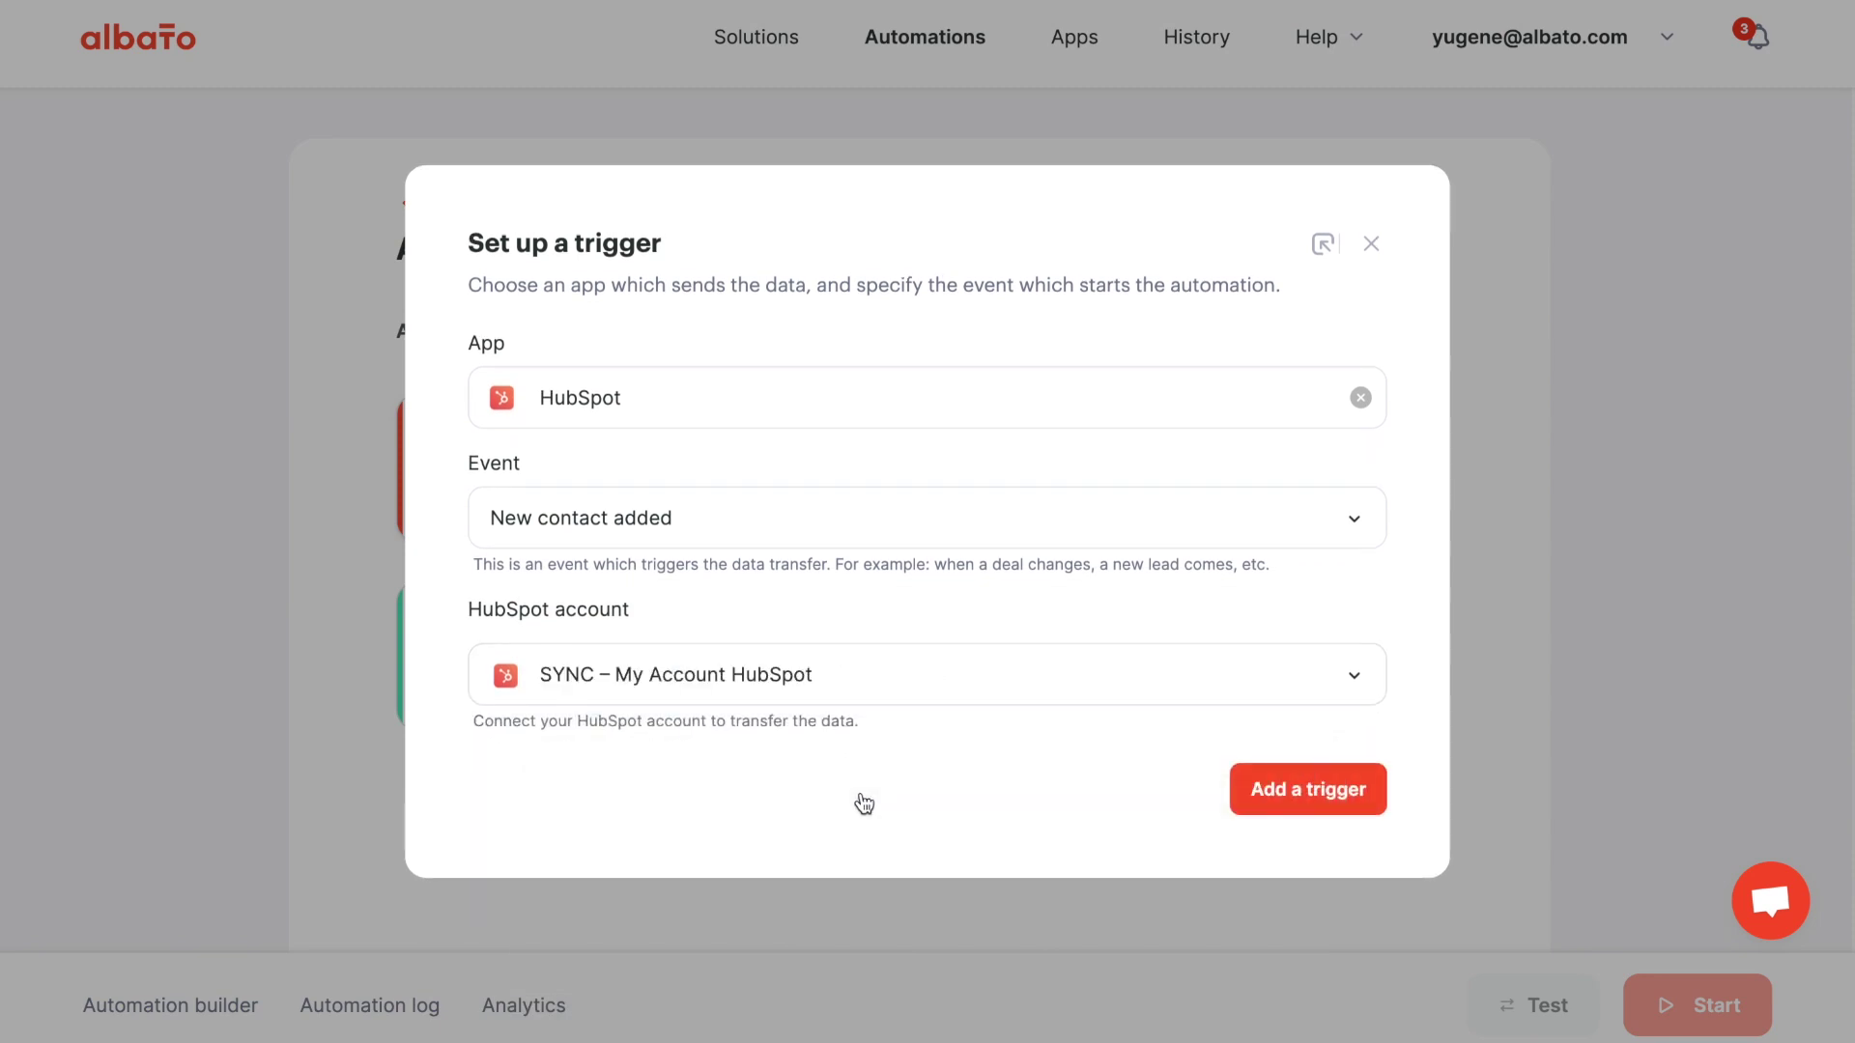
left_click(1268, 789)
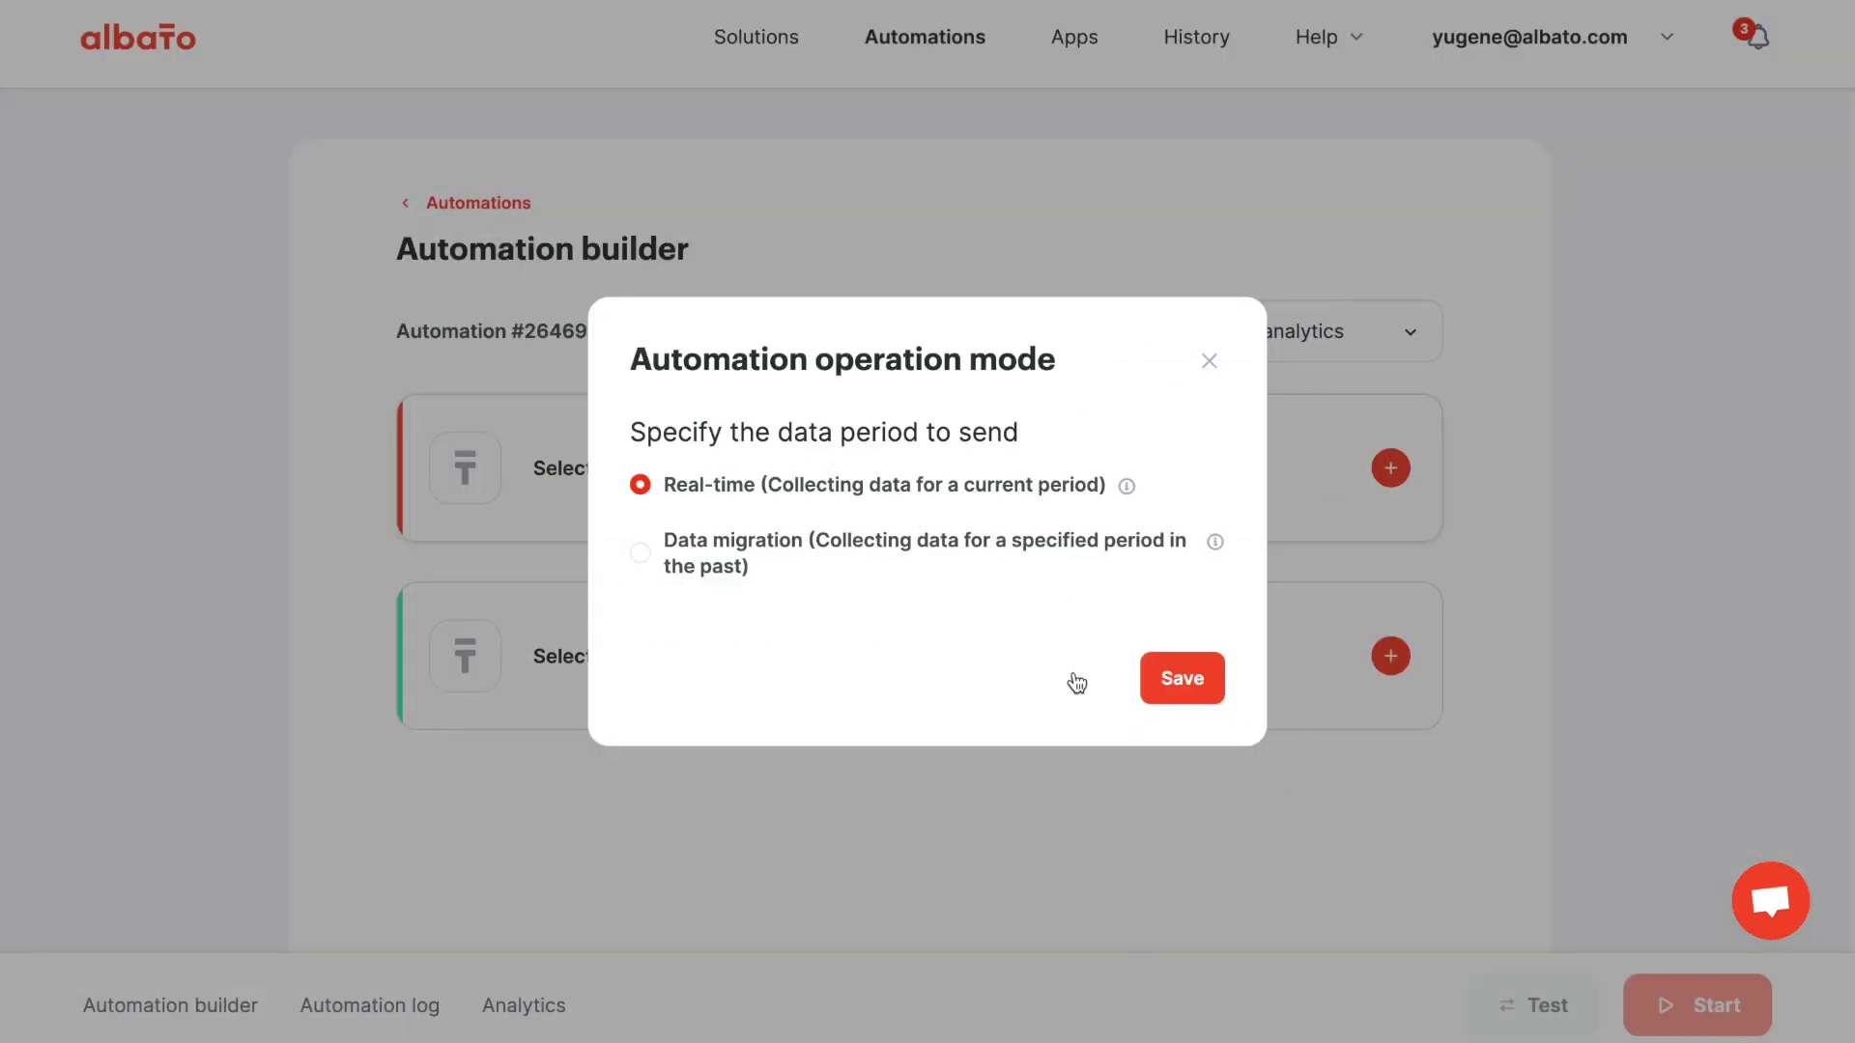
Save the HubSpot trigger in Real-time mode and begin adding the receiving action
left_click(1182, 681)
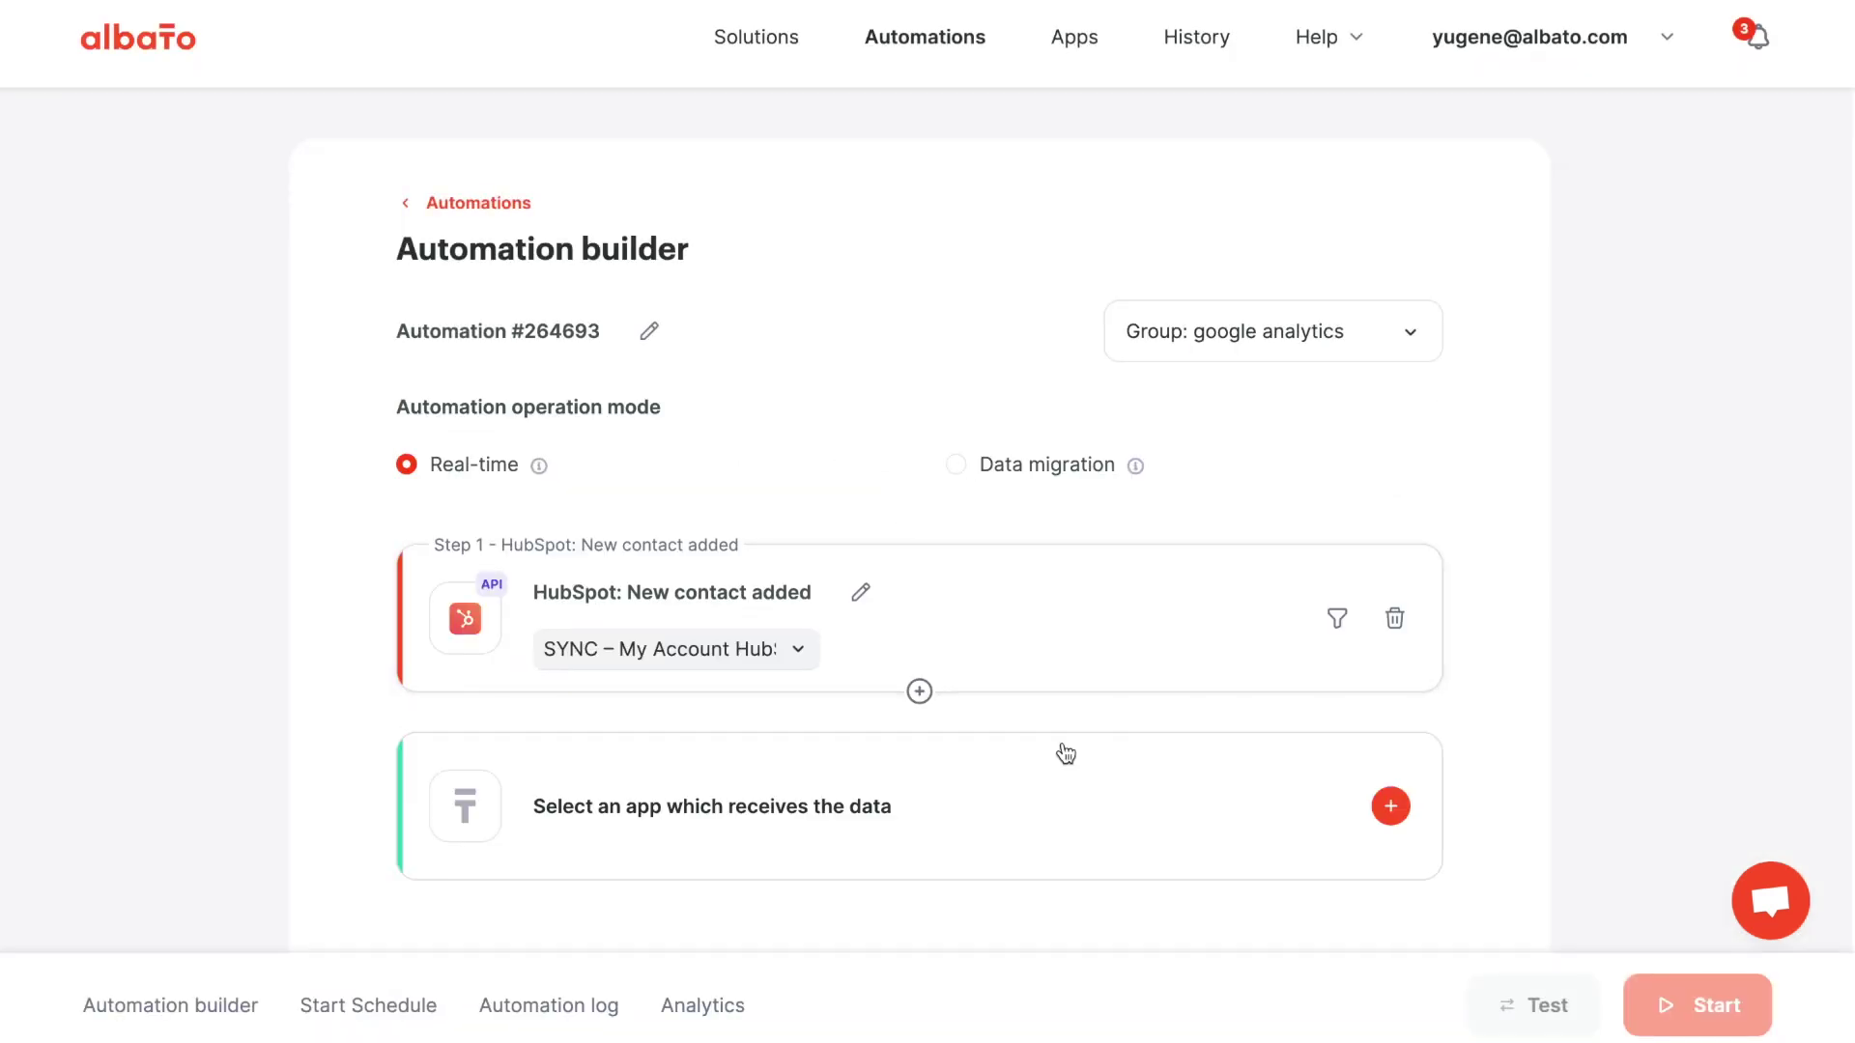
scroll(1064, 754, "down", 1)
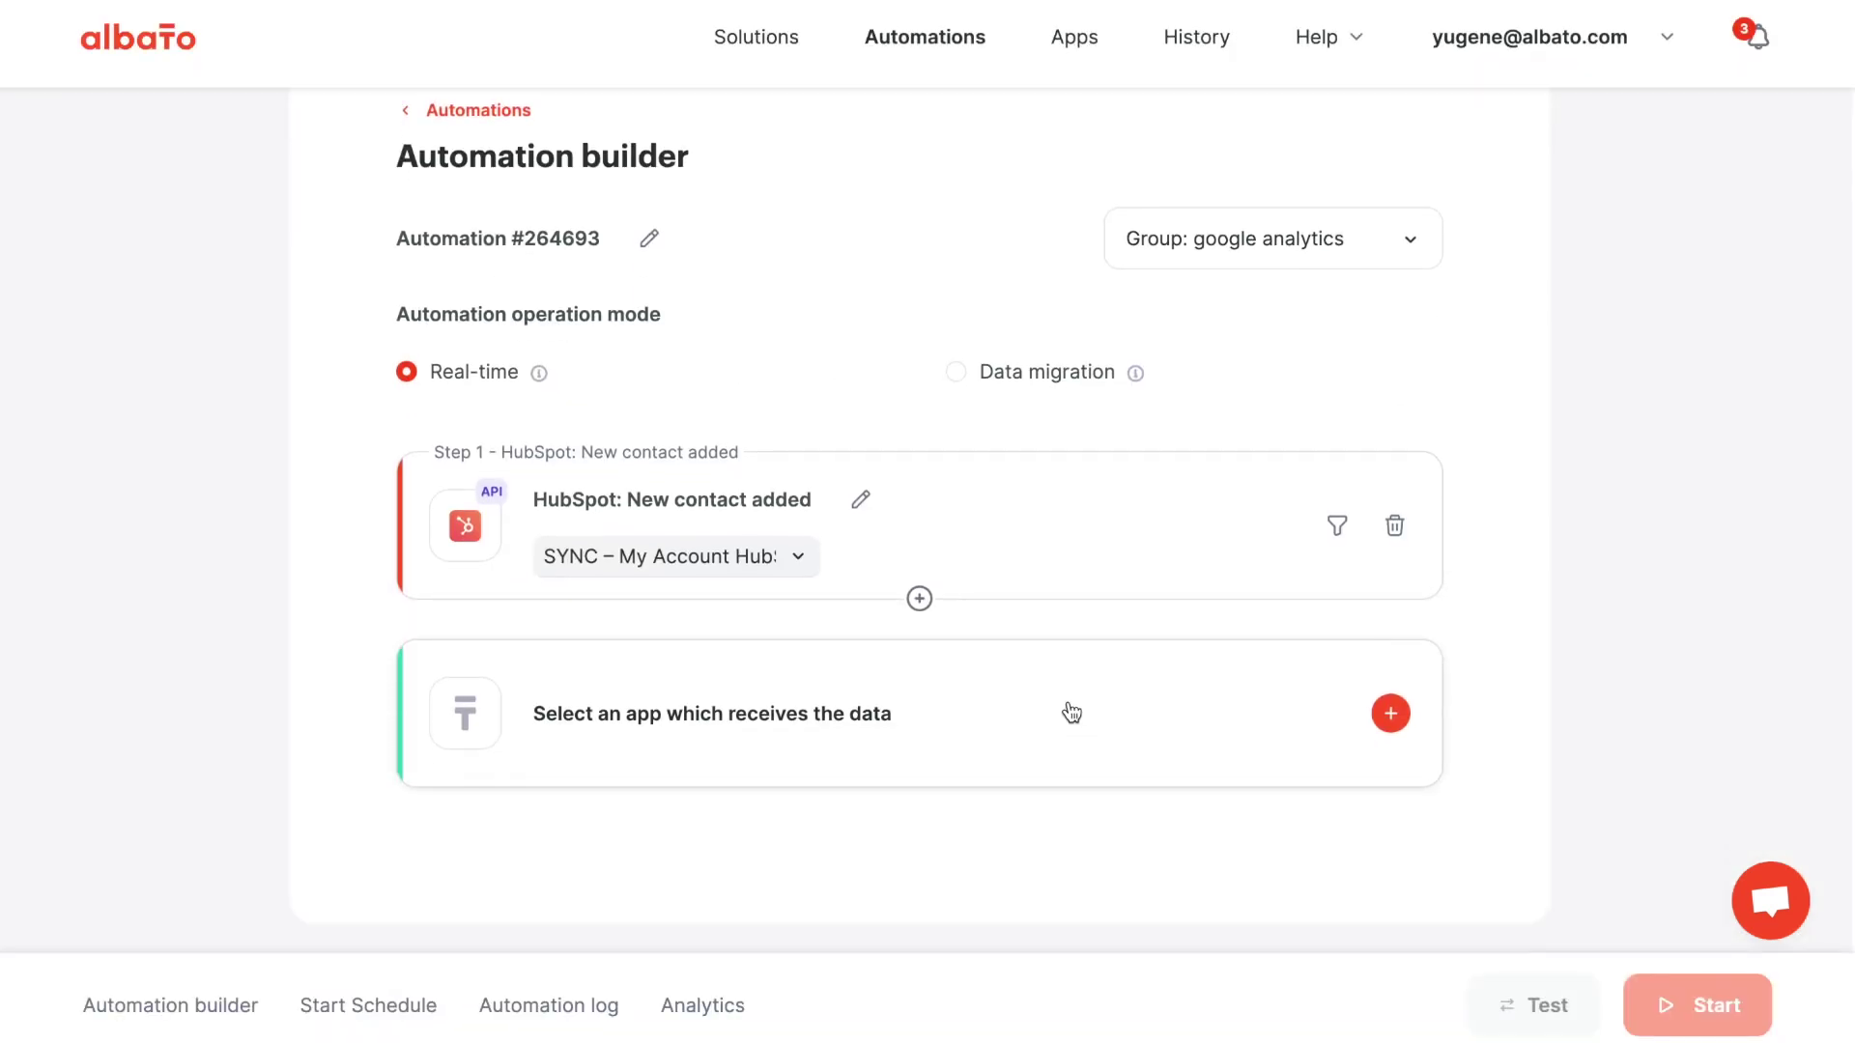
left_click(1070, 713)
Choose Google Analytics 4 as the receiving app with the Custom event (gtag.js) action
left_click(1006, 464)
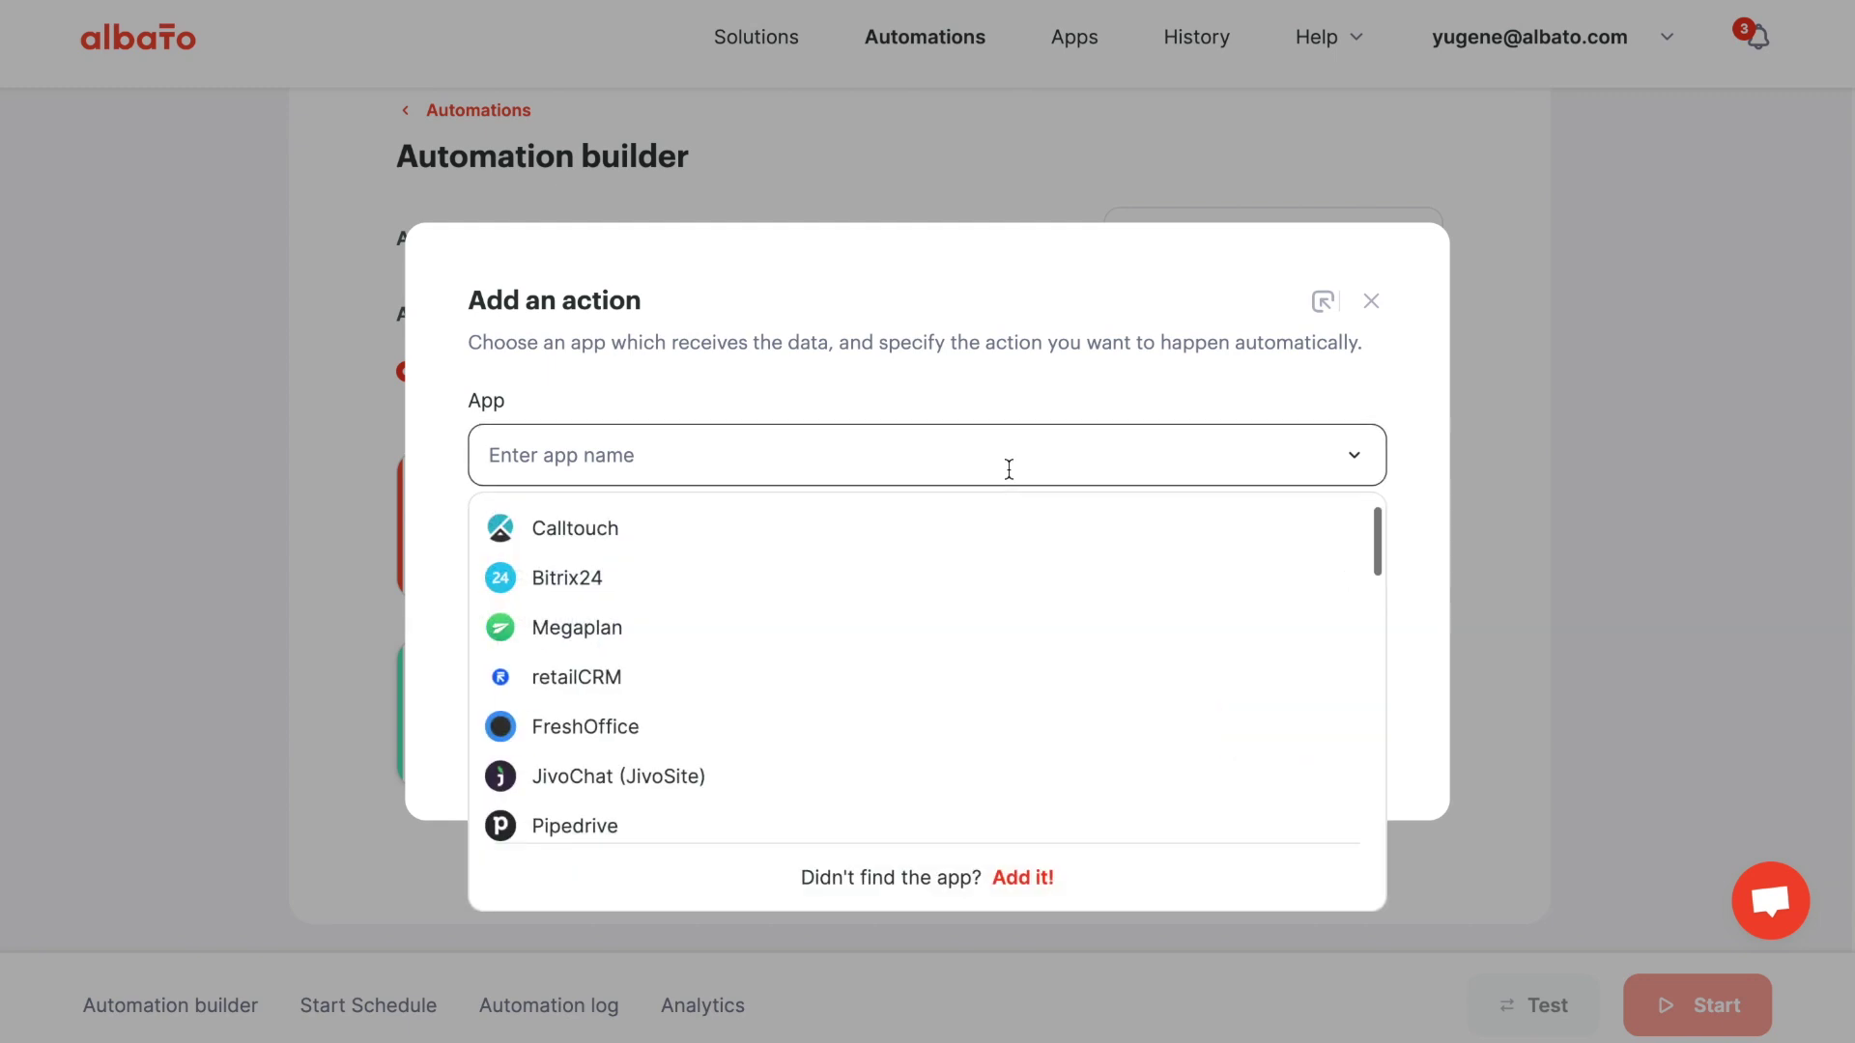
type("google")
scroll(1059, 634, "down", 1)
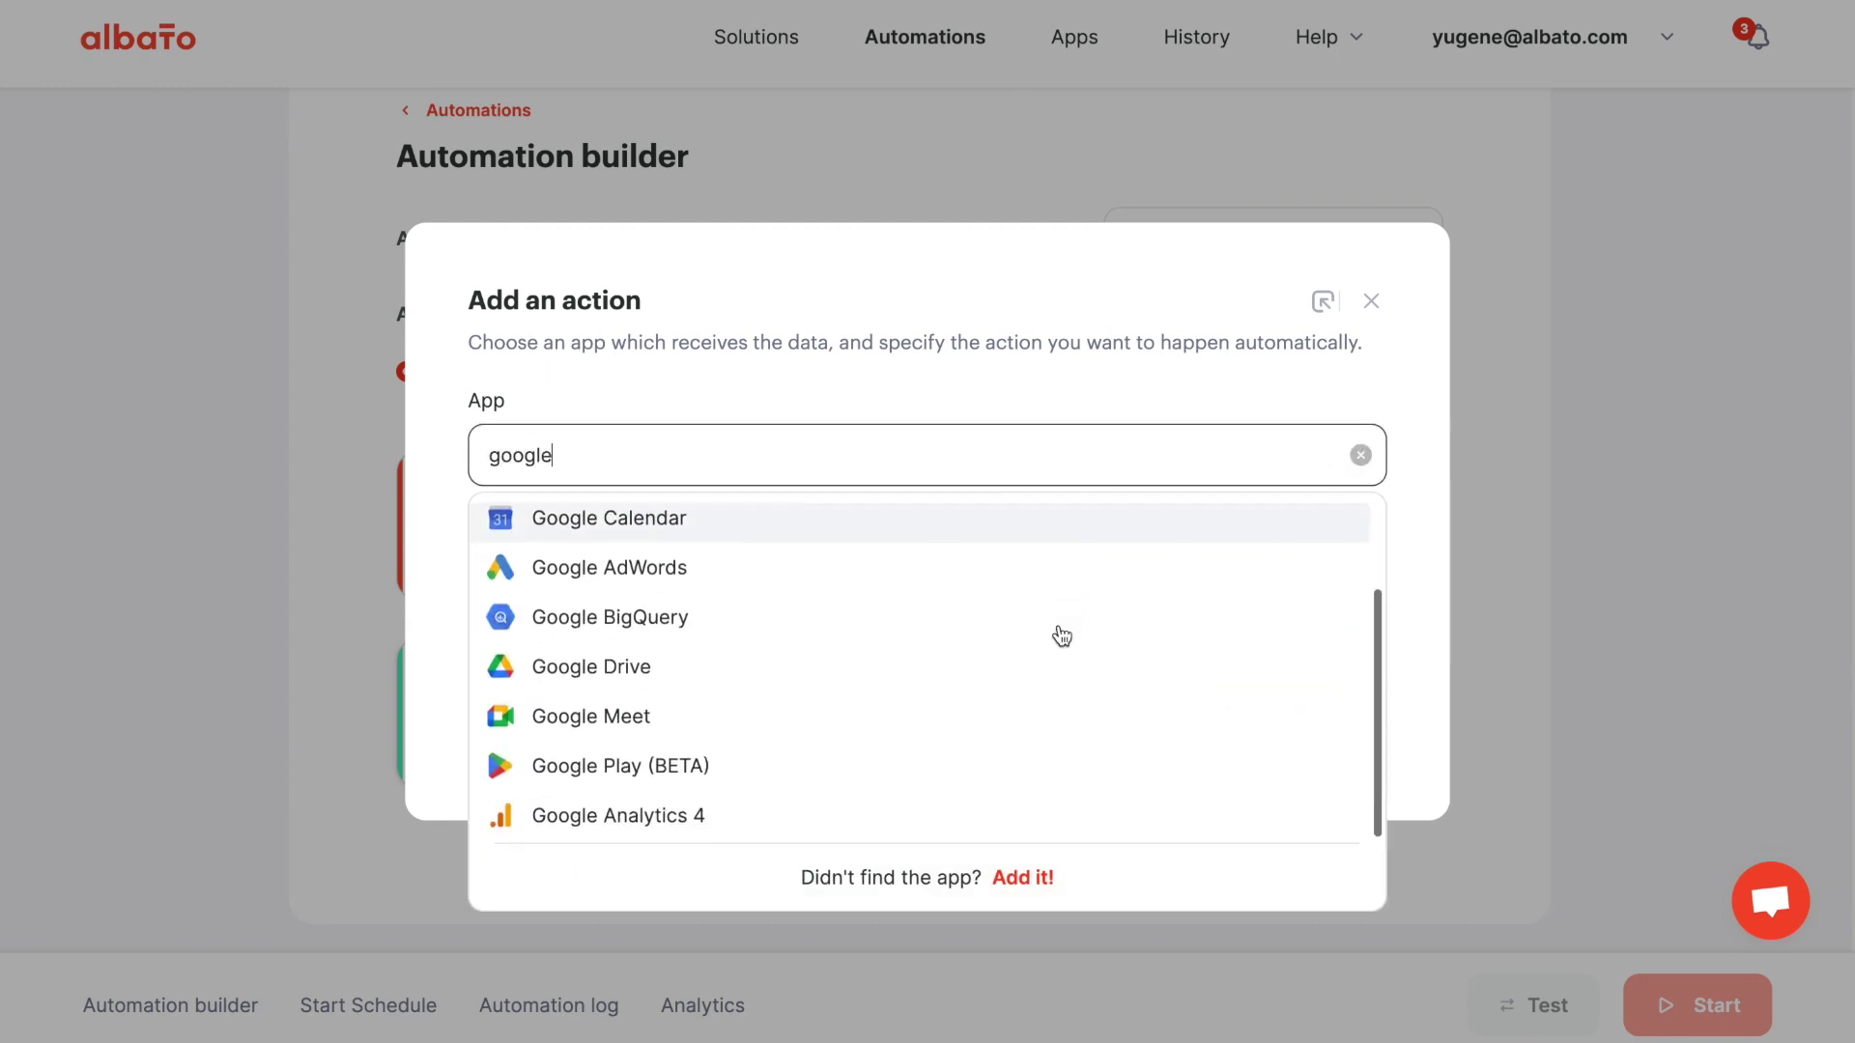
left_click(1000, 818)
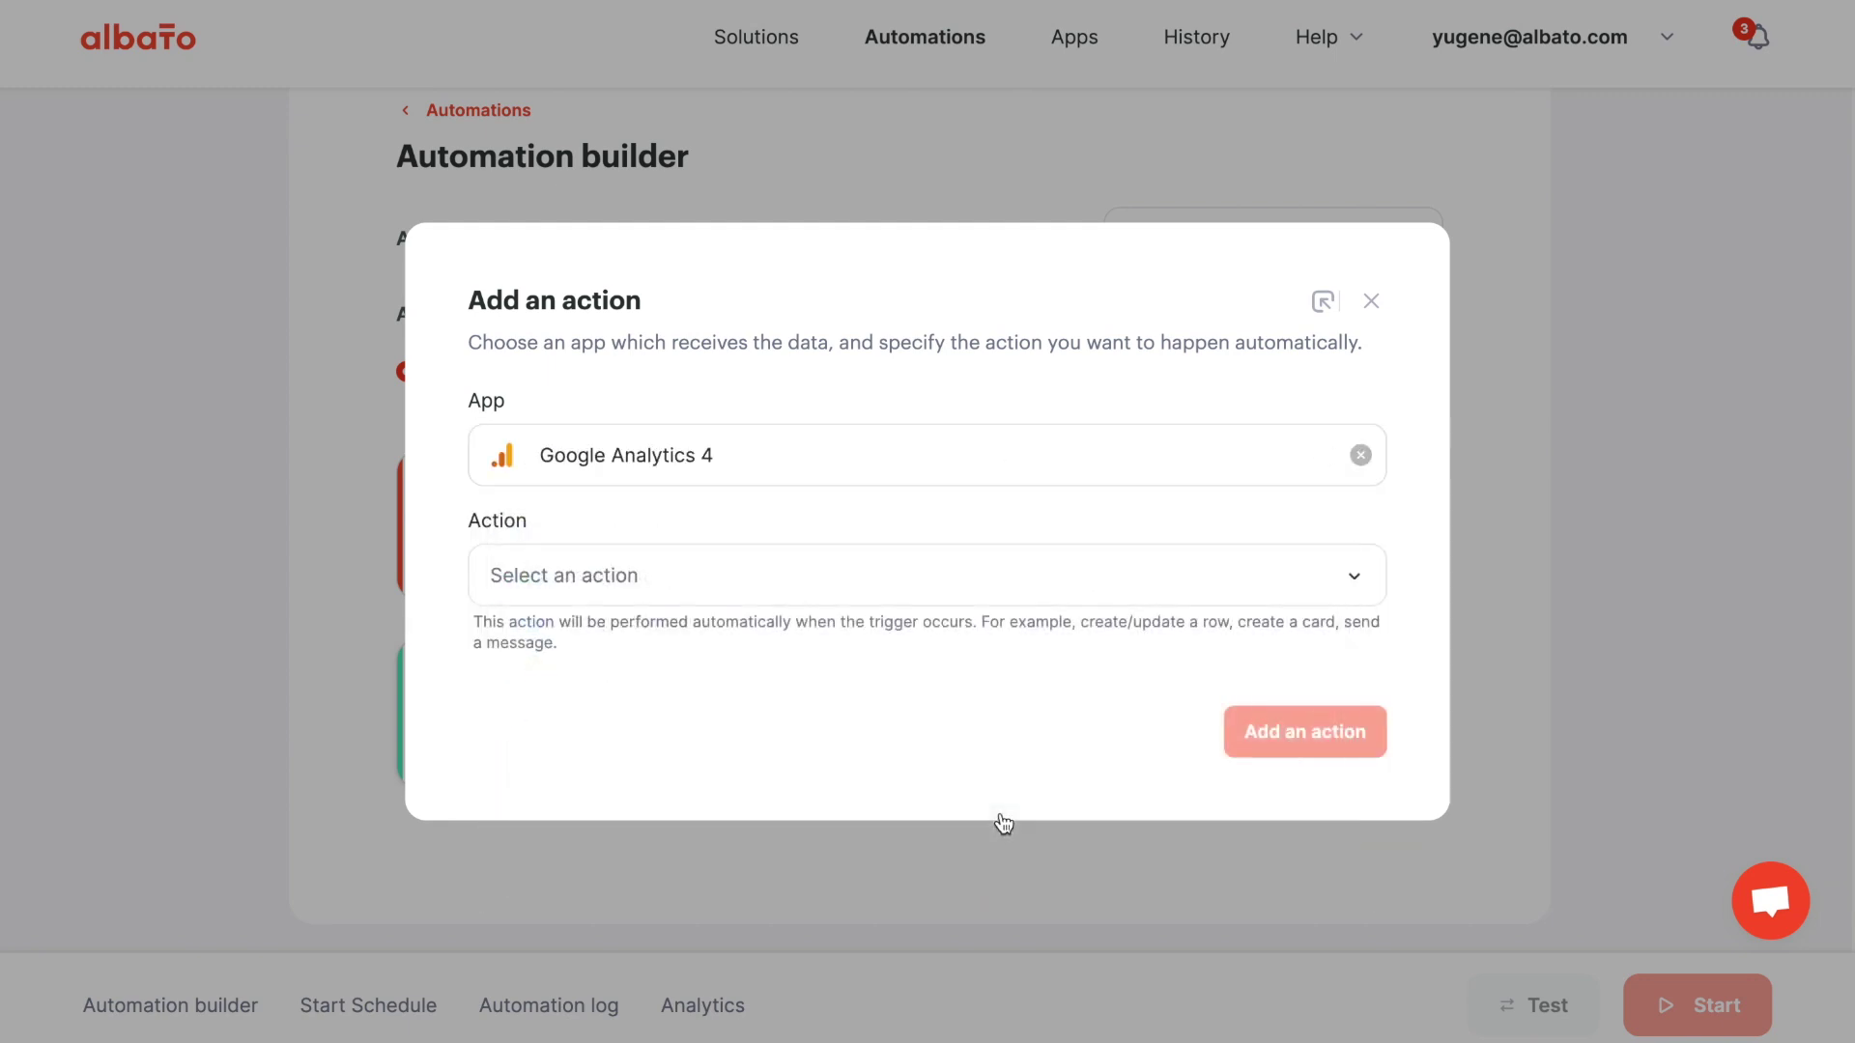
left_click(952, 592)
left_click(939, 713)
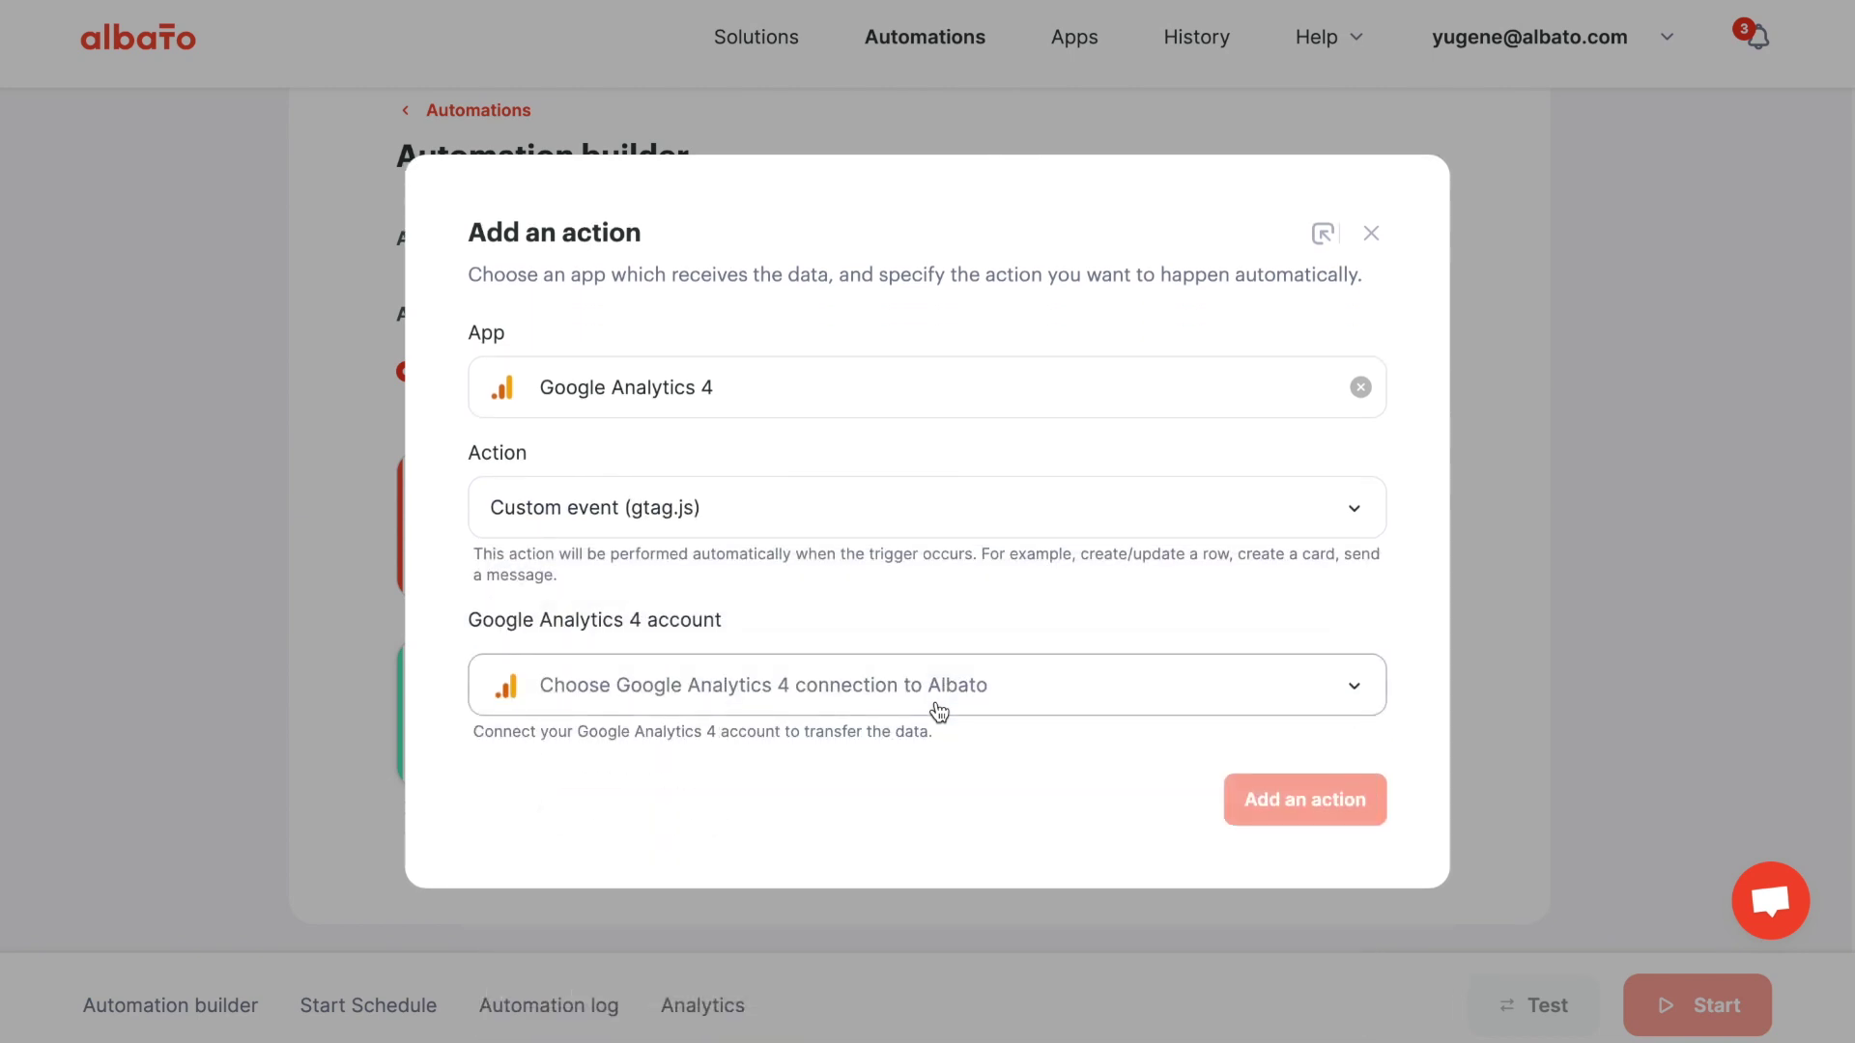
left_click(939, 713)
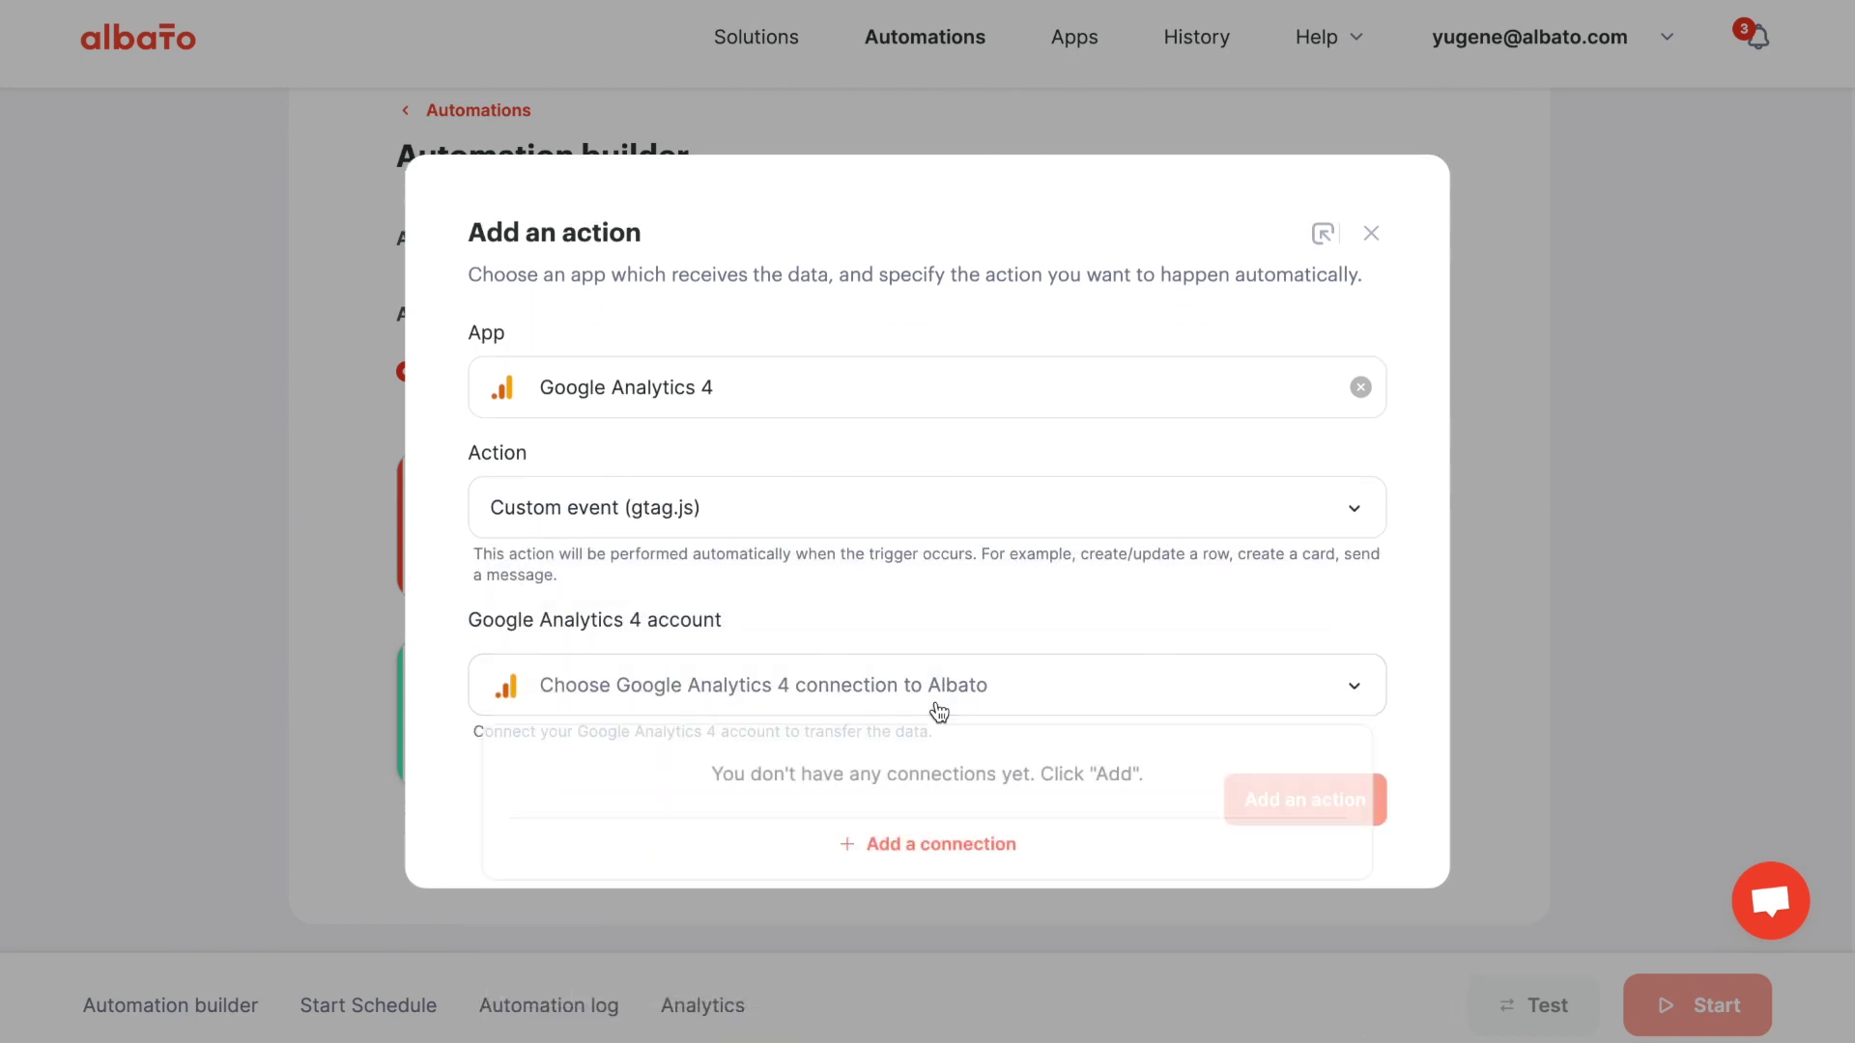
Start a new Google Analytics 4 connection titled 'Google Analytics 4', then go to the Analytics admin page
left_click(932, 845)
left_click(605, 307)
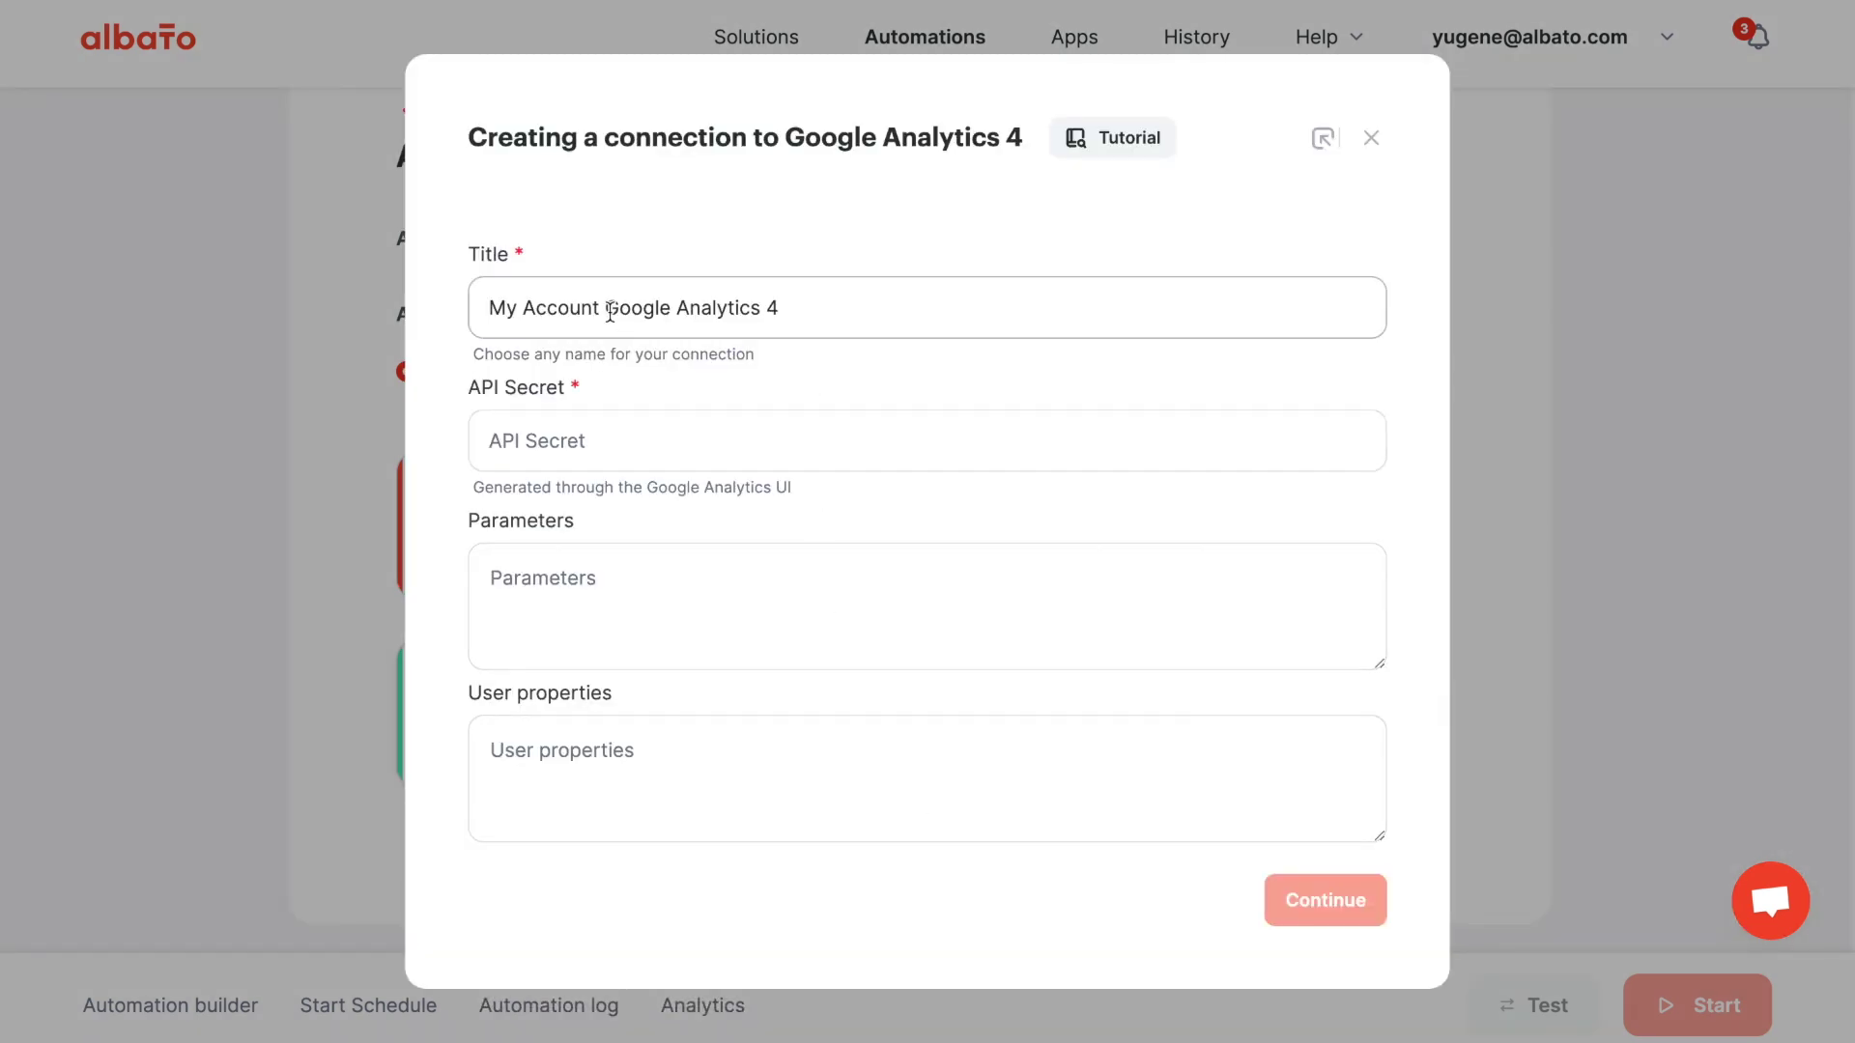
left_click_drag(605, 308, 485, 307)
key("BackSpace")
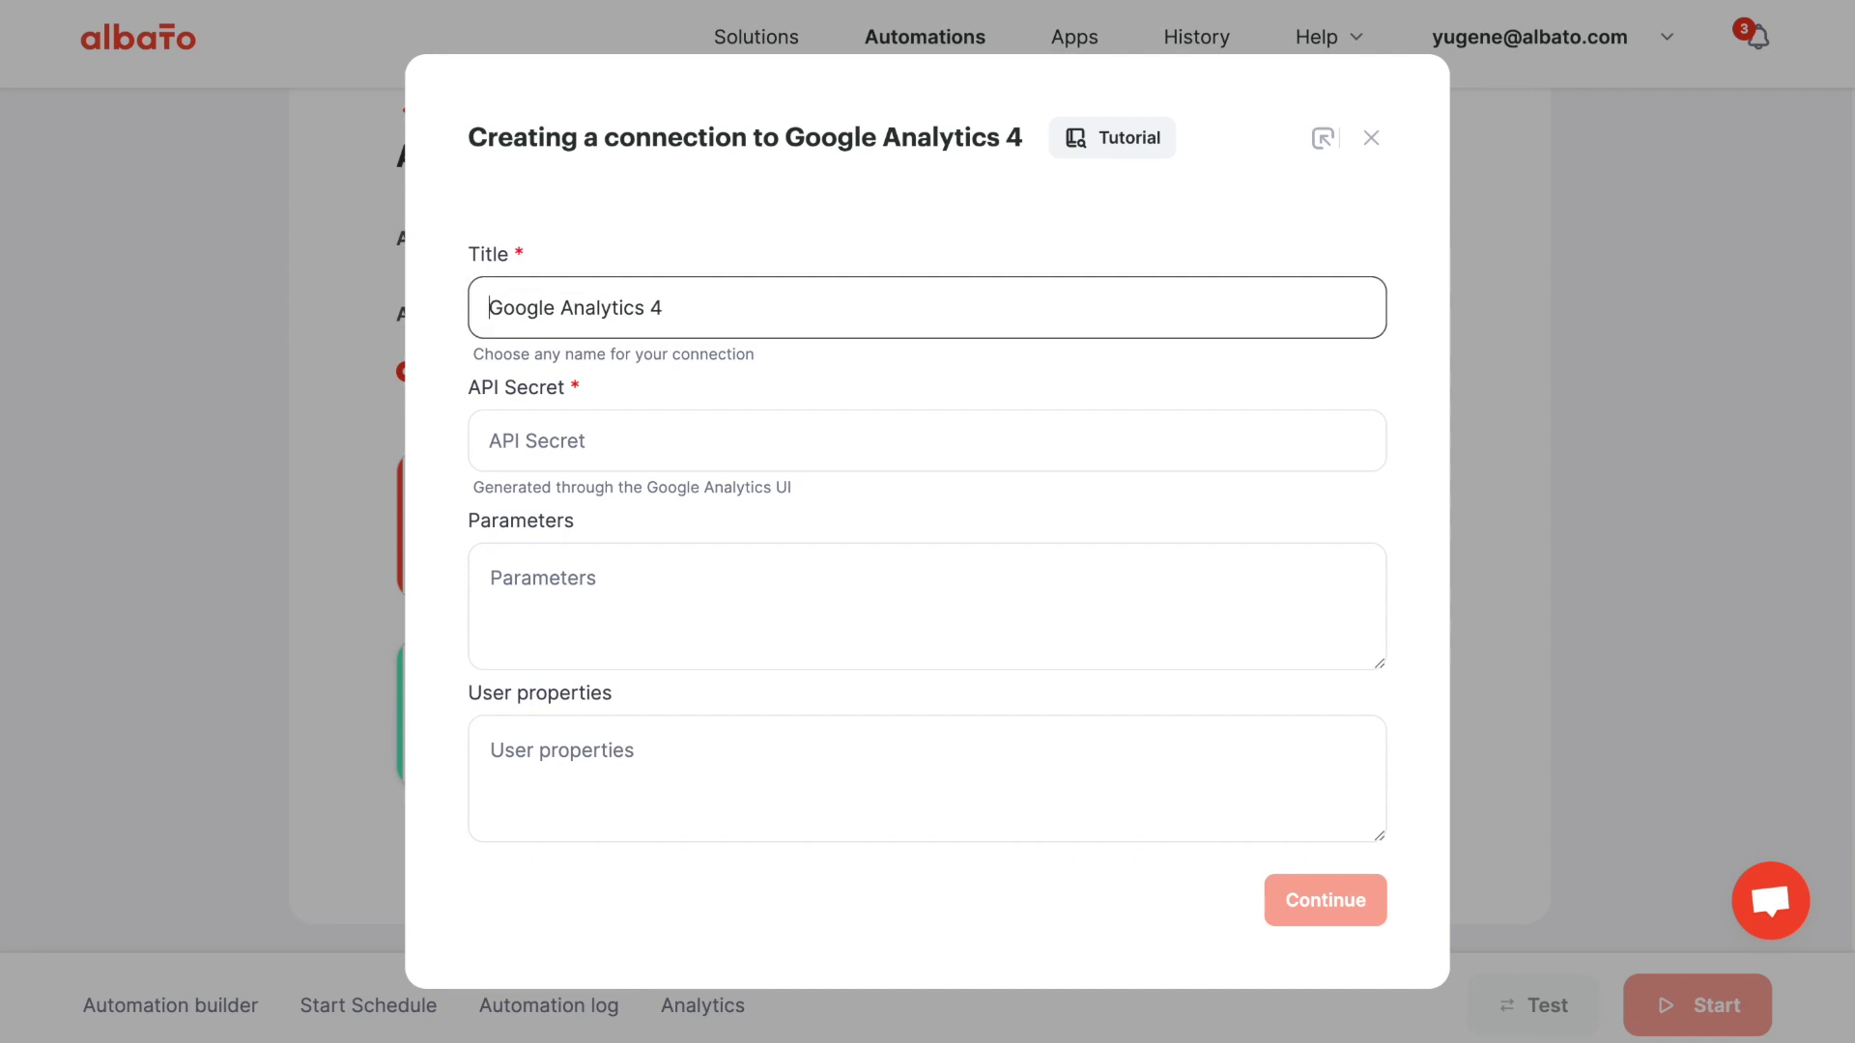
left_click(506, 432)
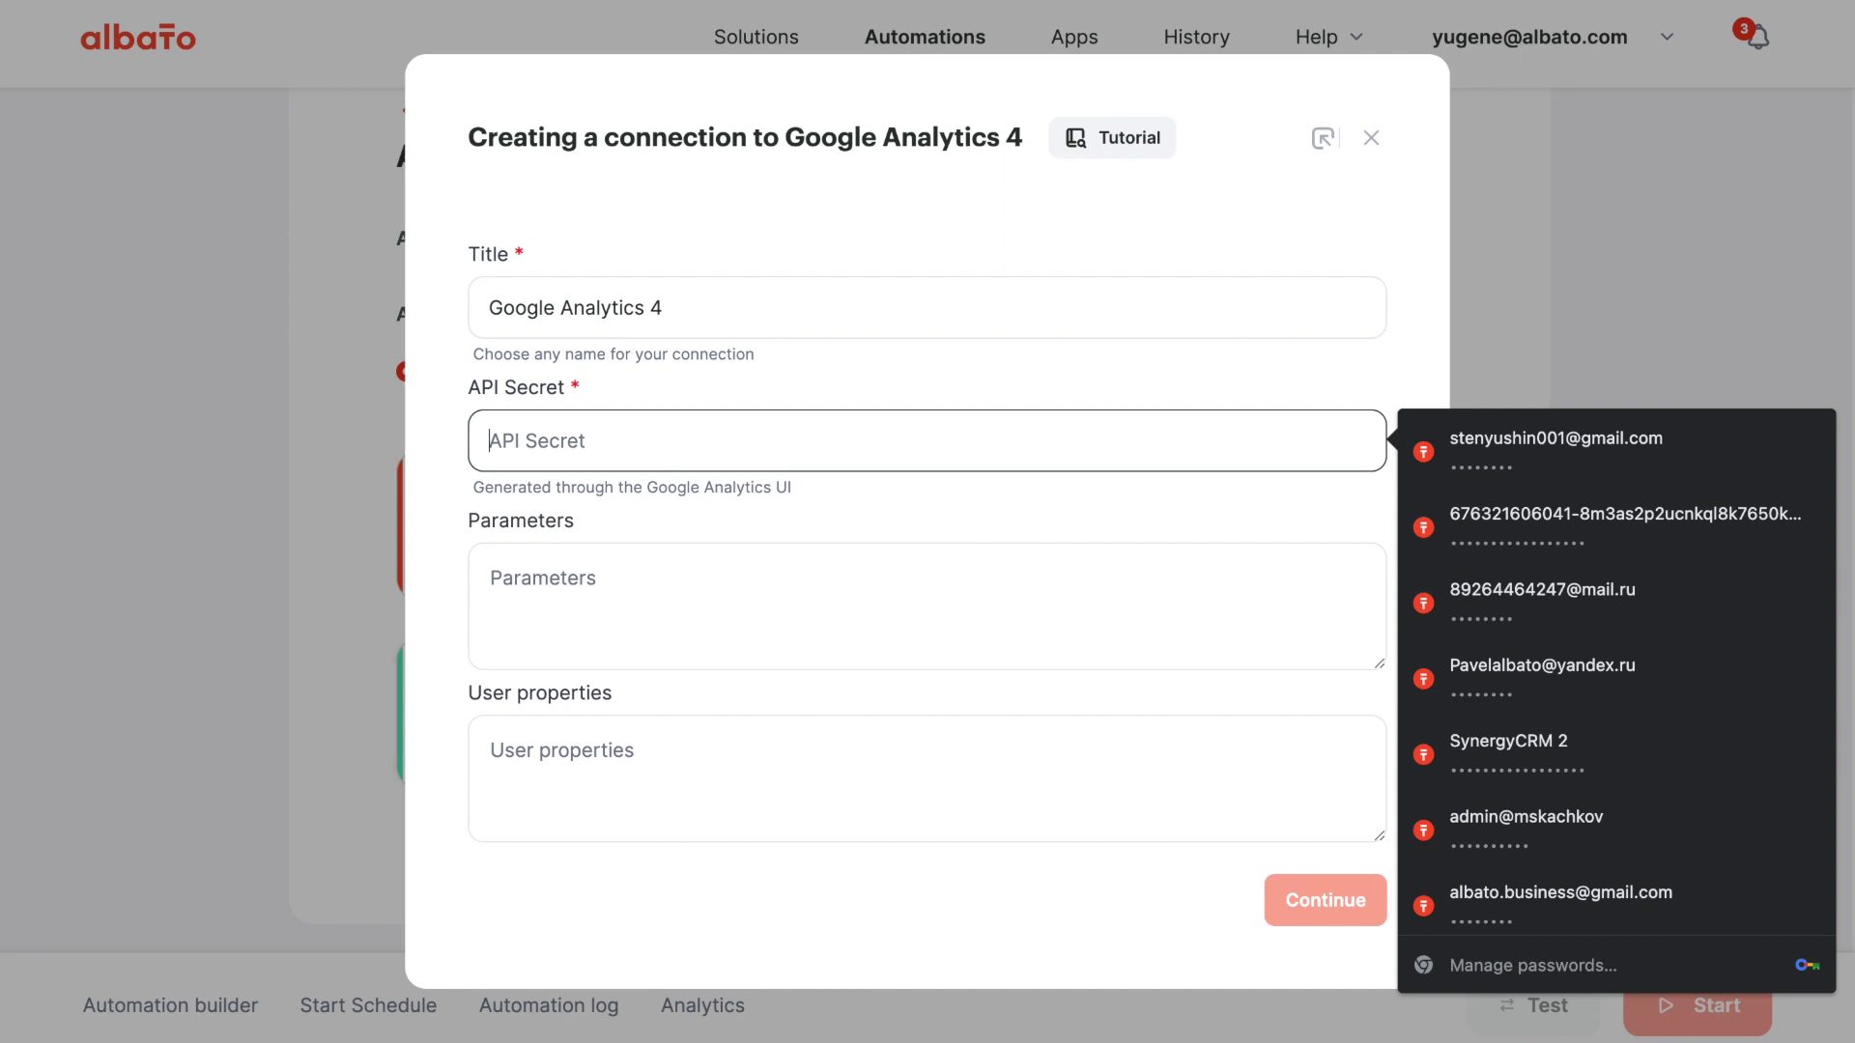
key("alt+Tab")
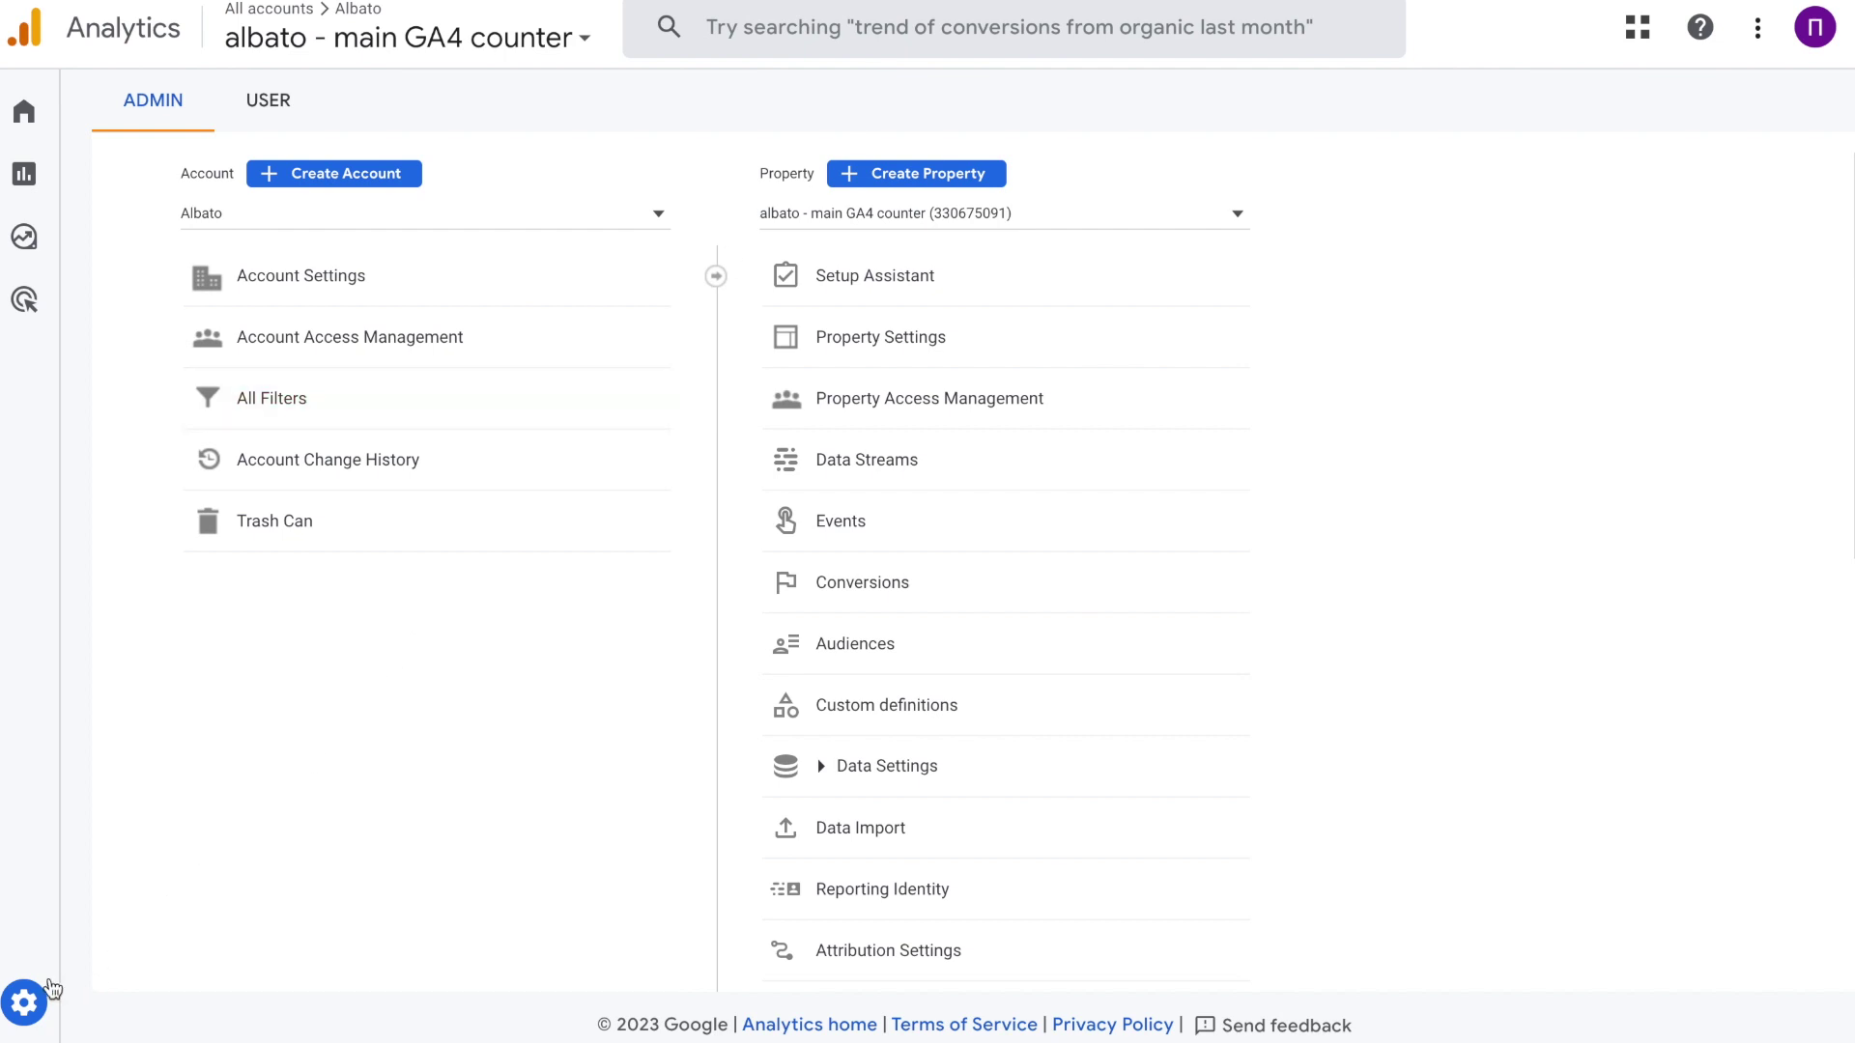
Copy the albato web stream's Measurement Protocol API secret from Google Analytics admin
mouse_move(22, 995)
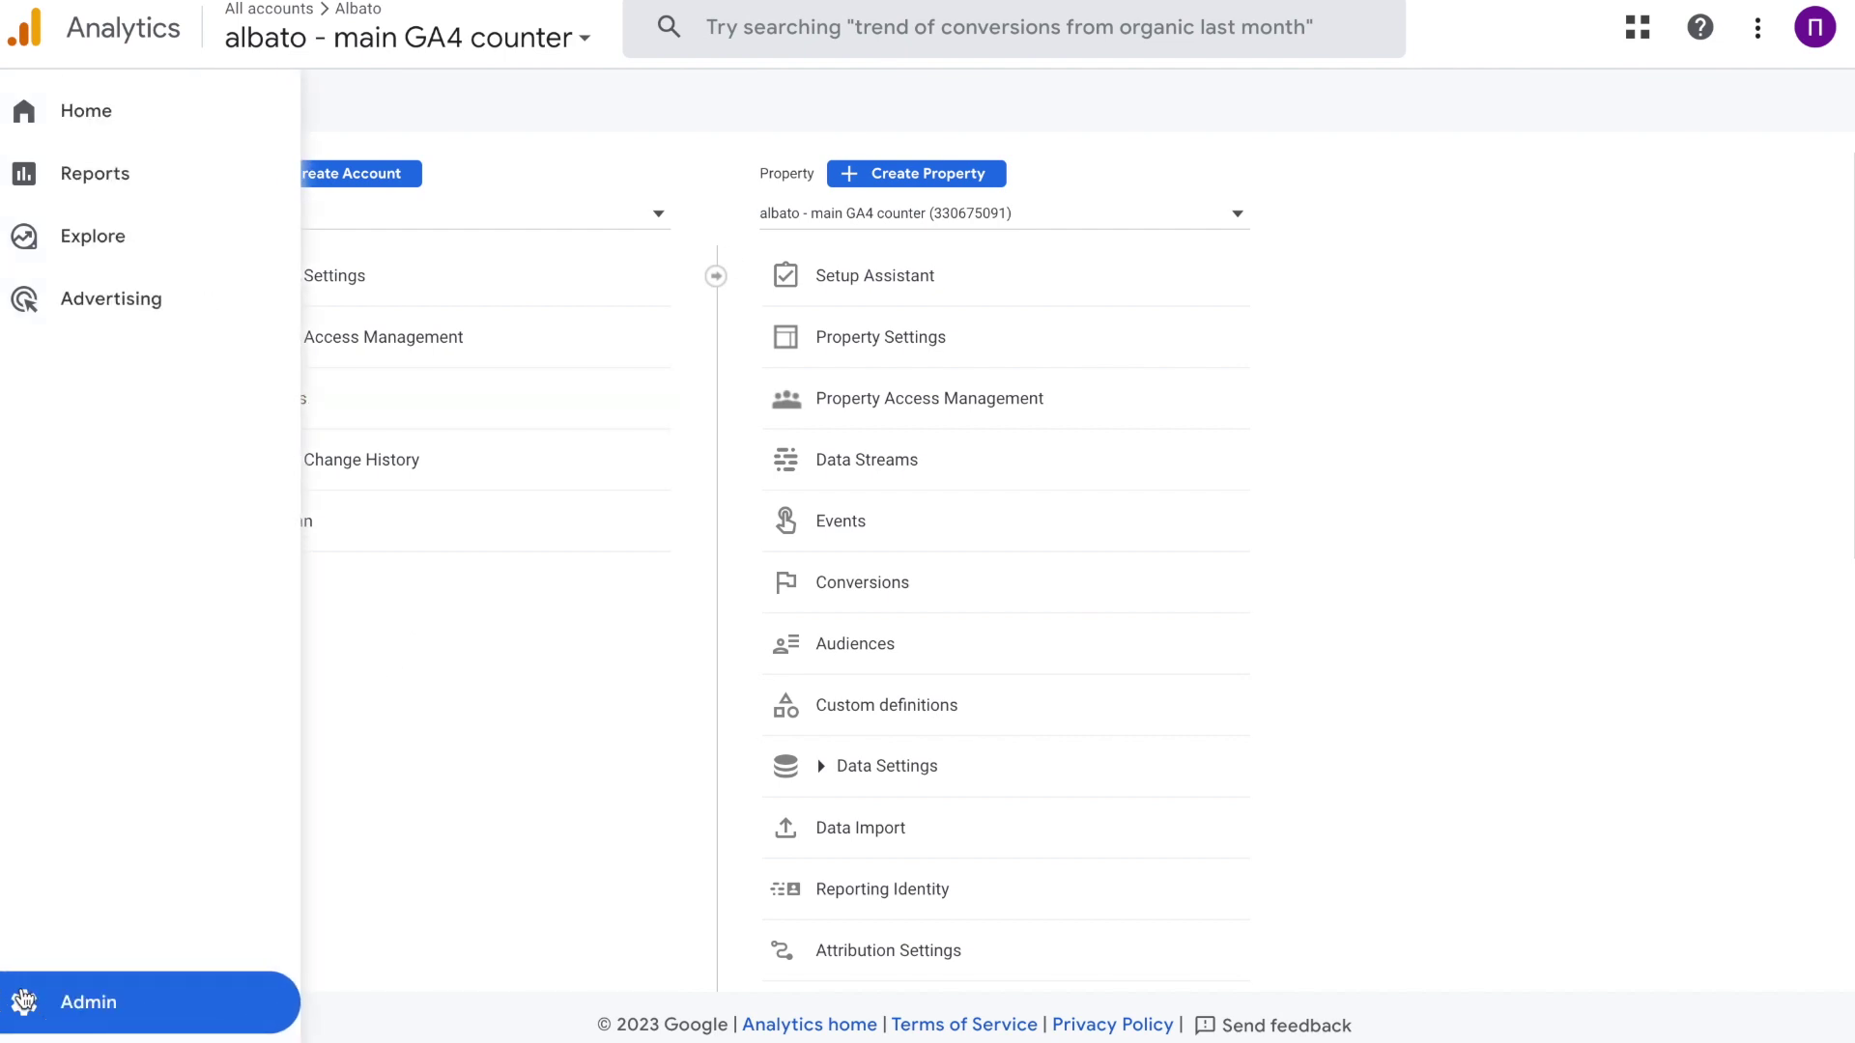
left_click(24, 1001)
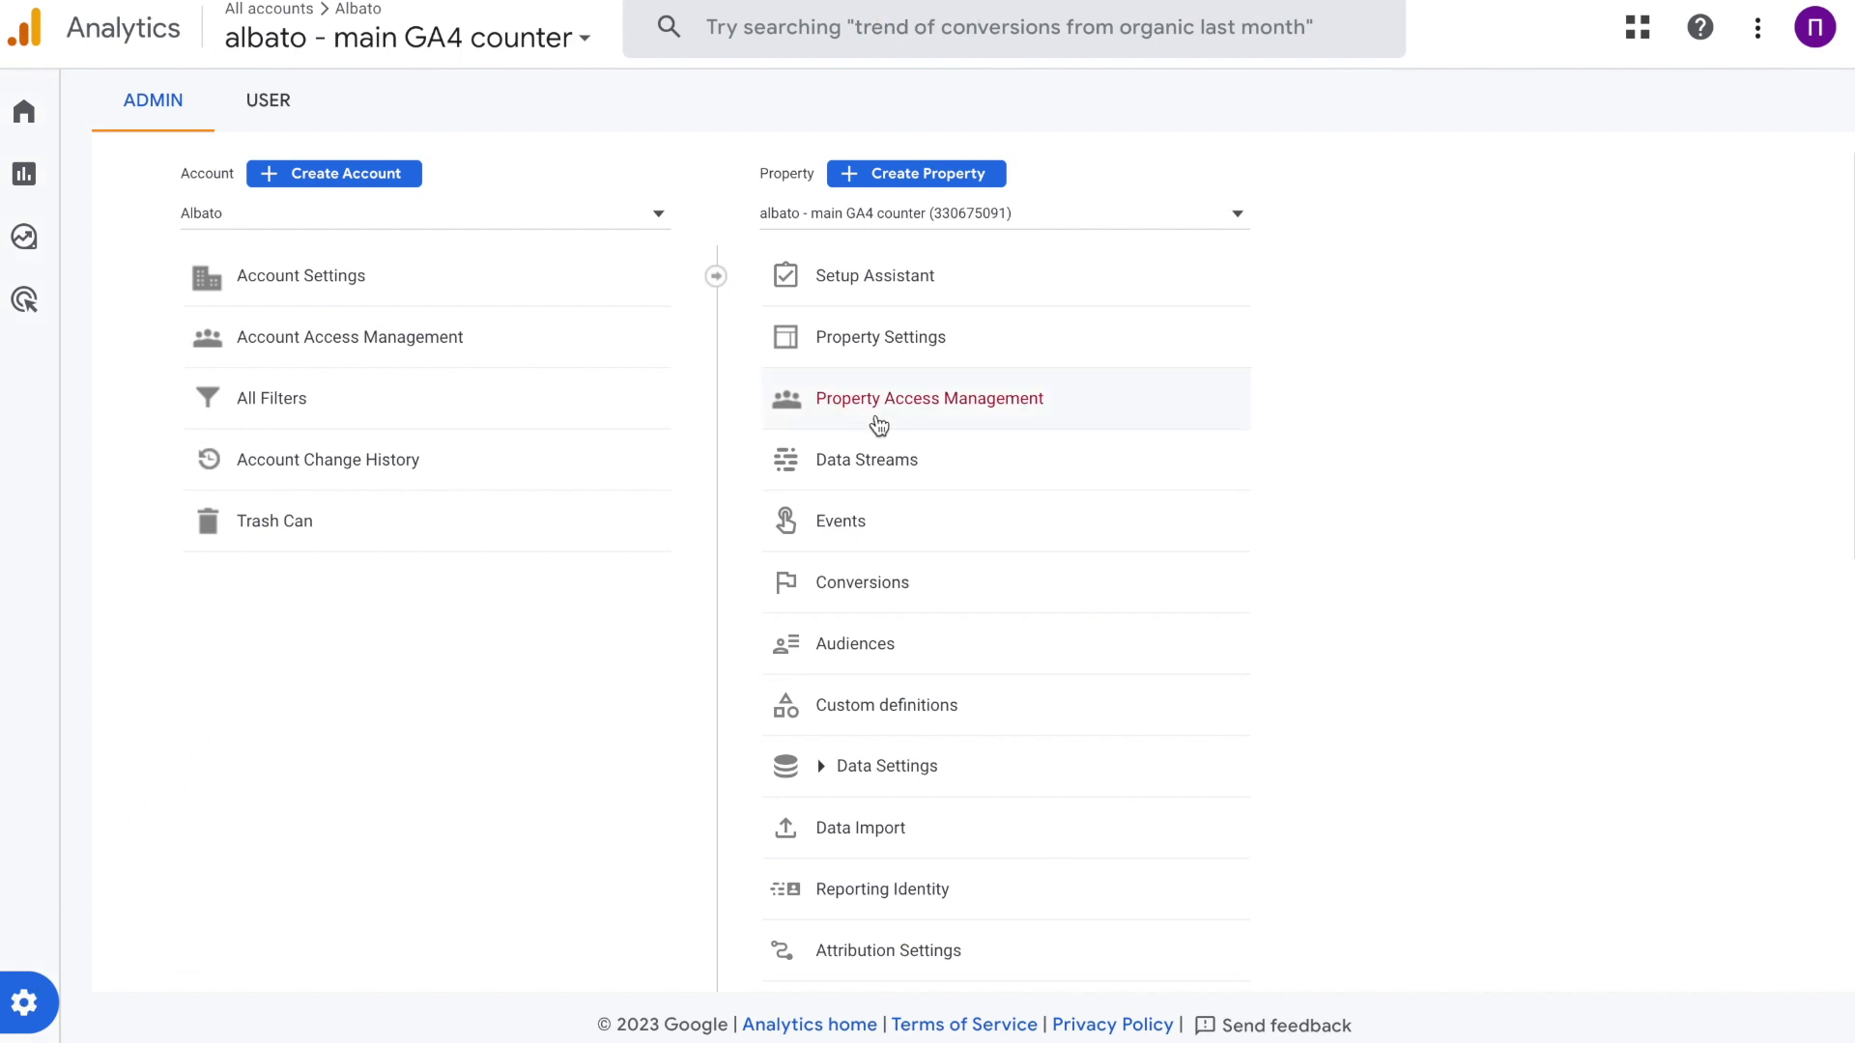
left_click(889, 461)
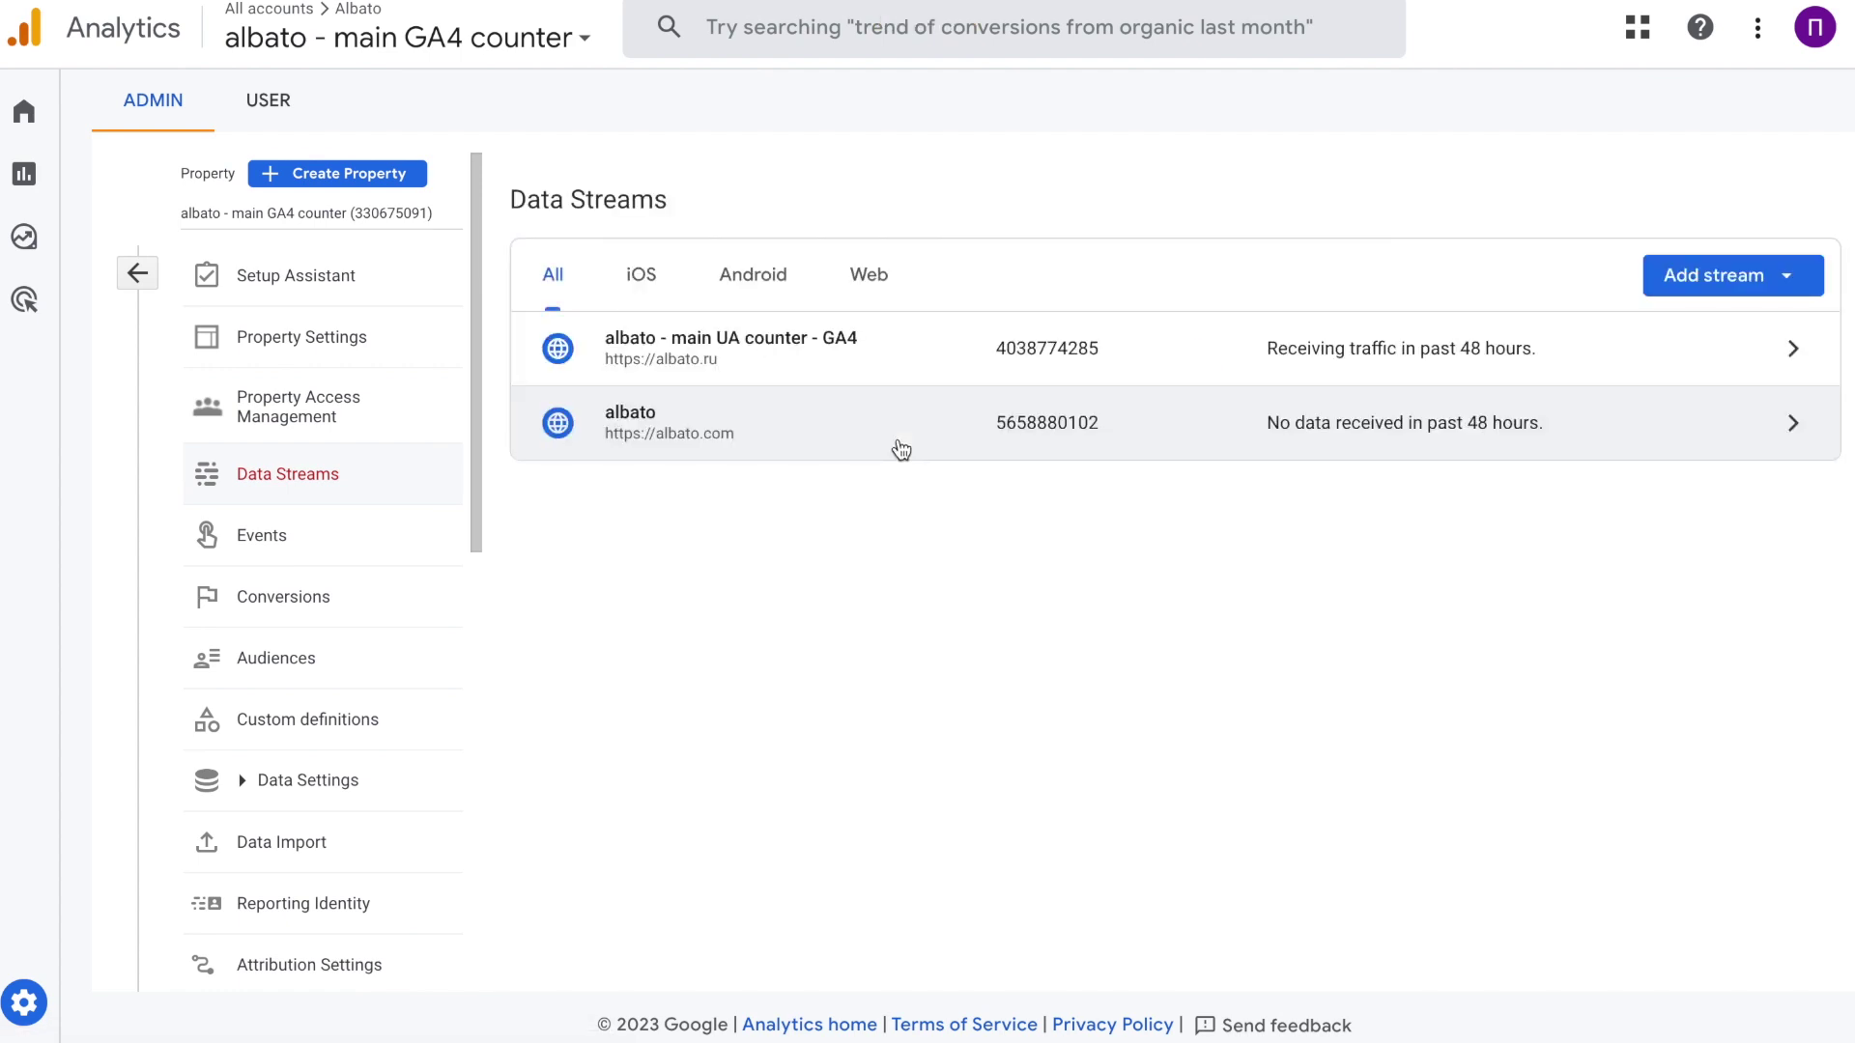
left_click(892, 452)
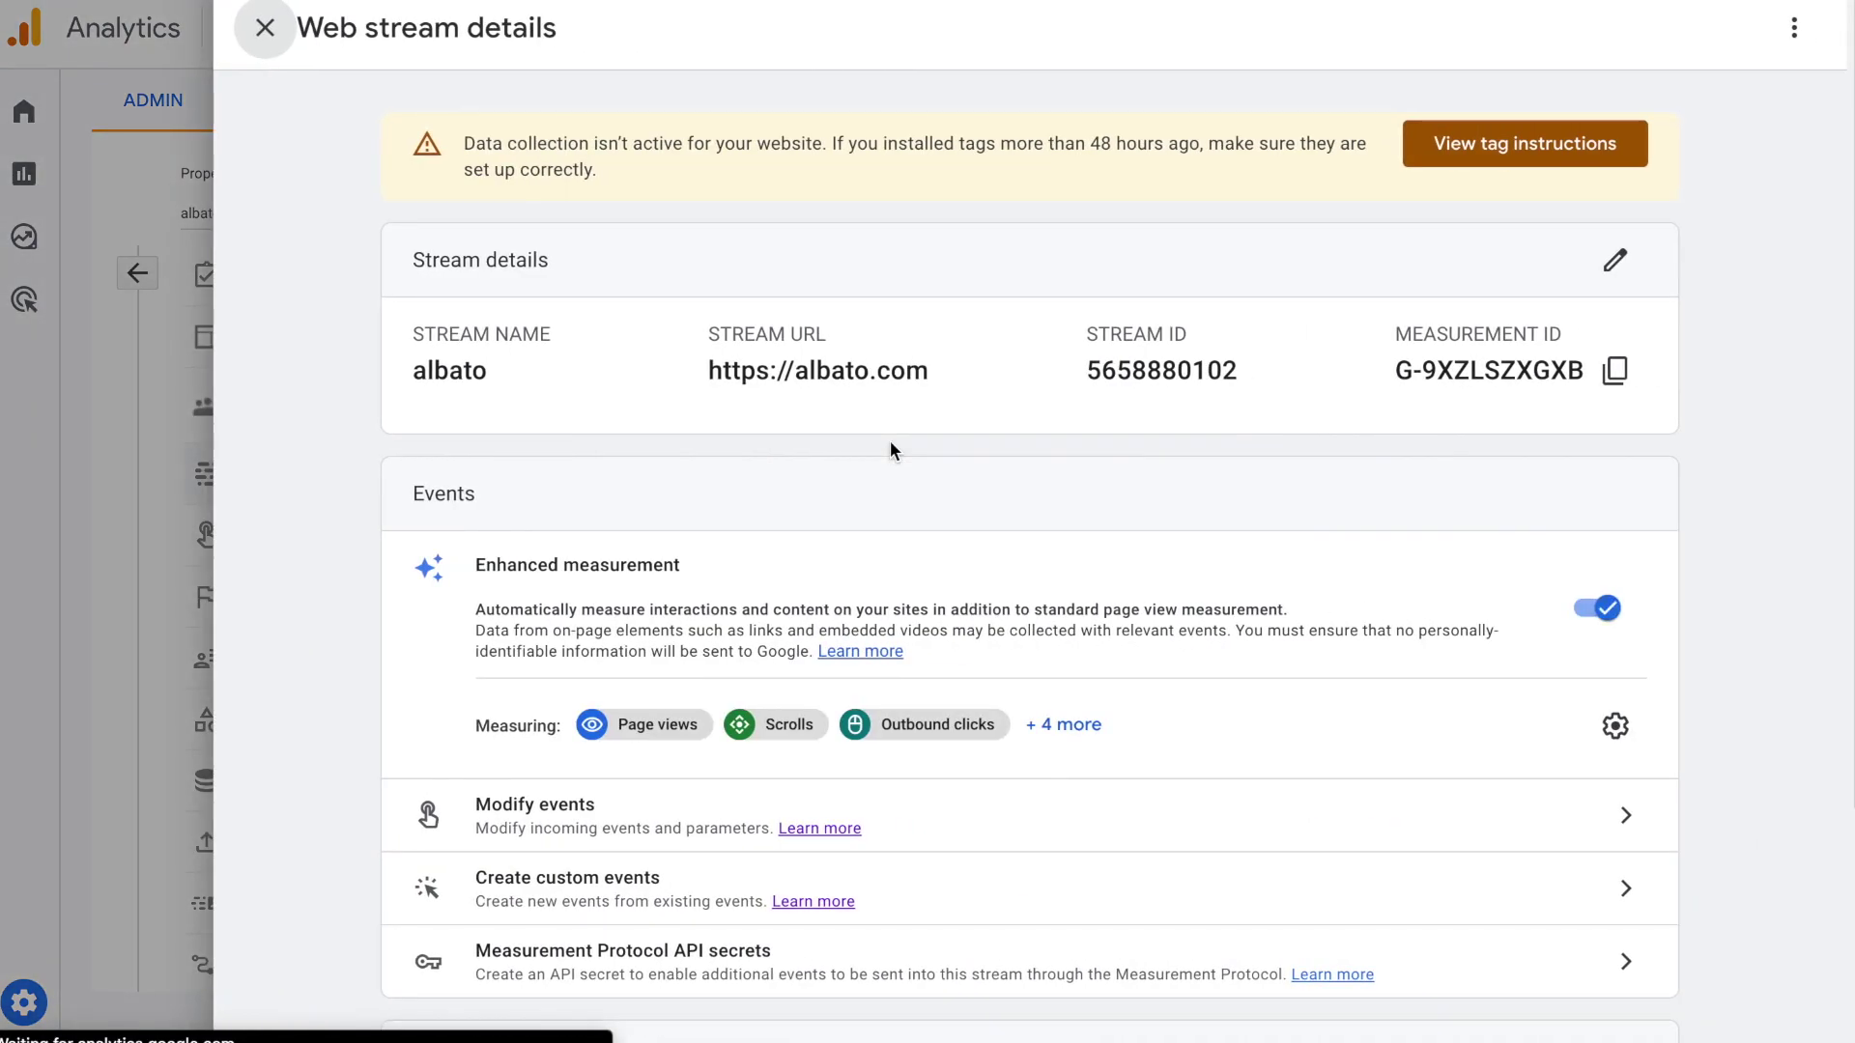
scroll(890, 441, "down", 2)
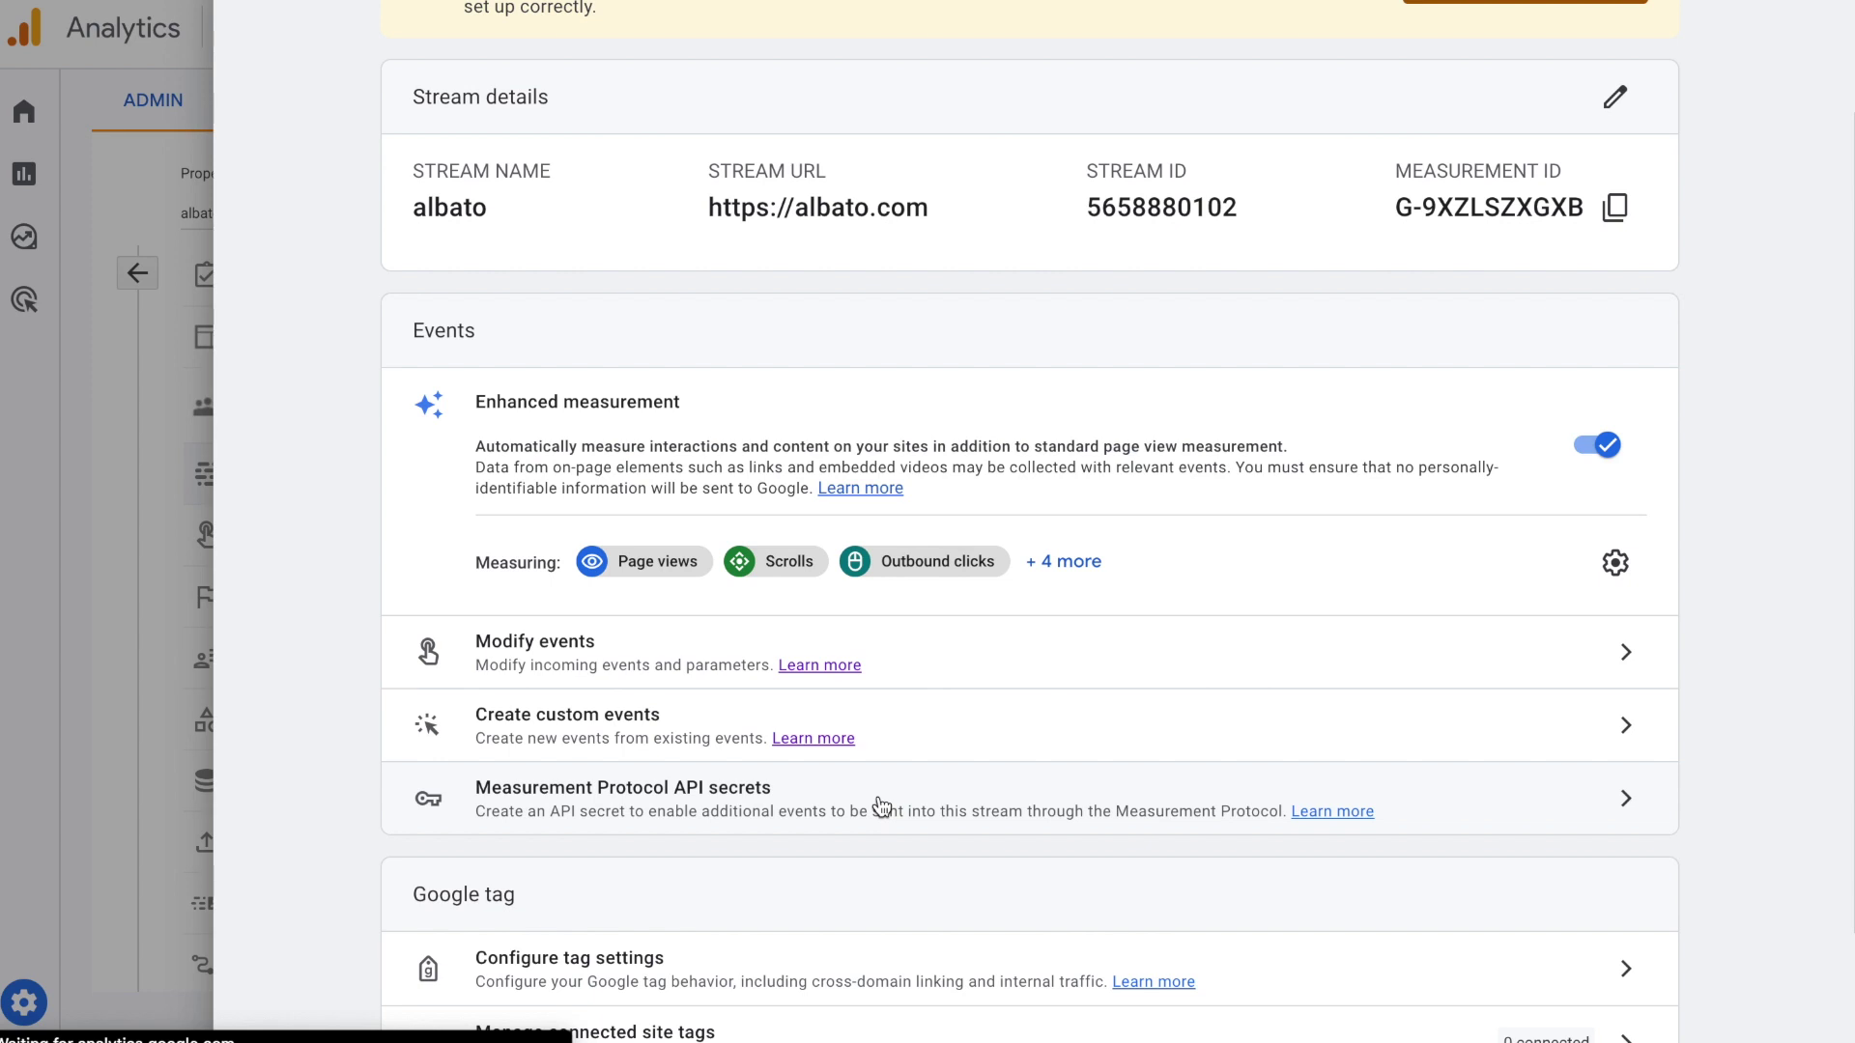
left_click(879, 800)
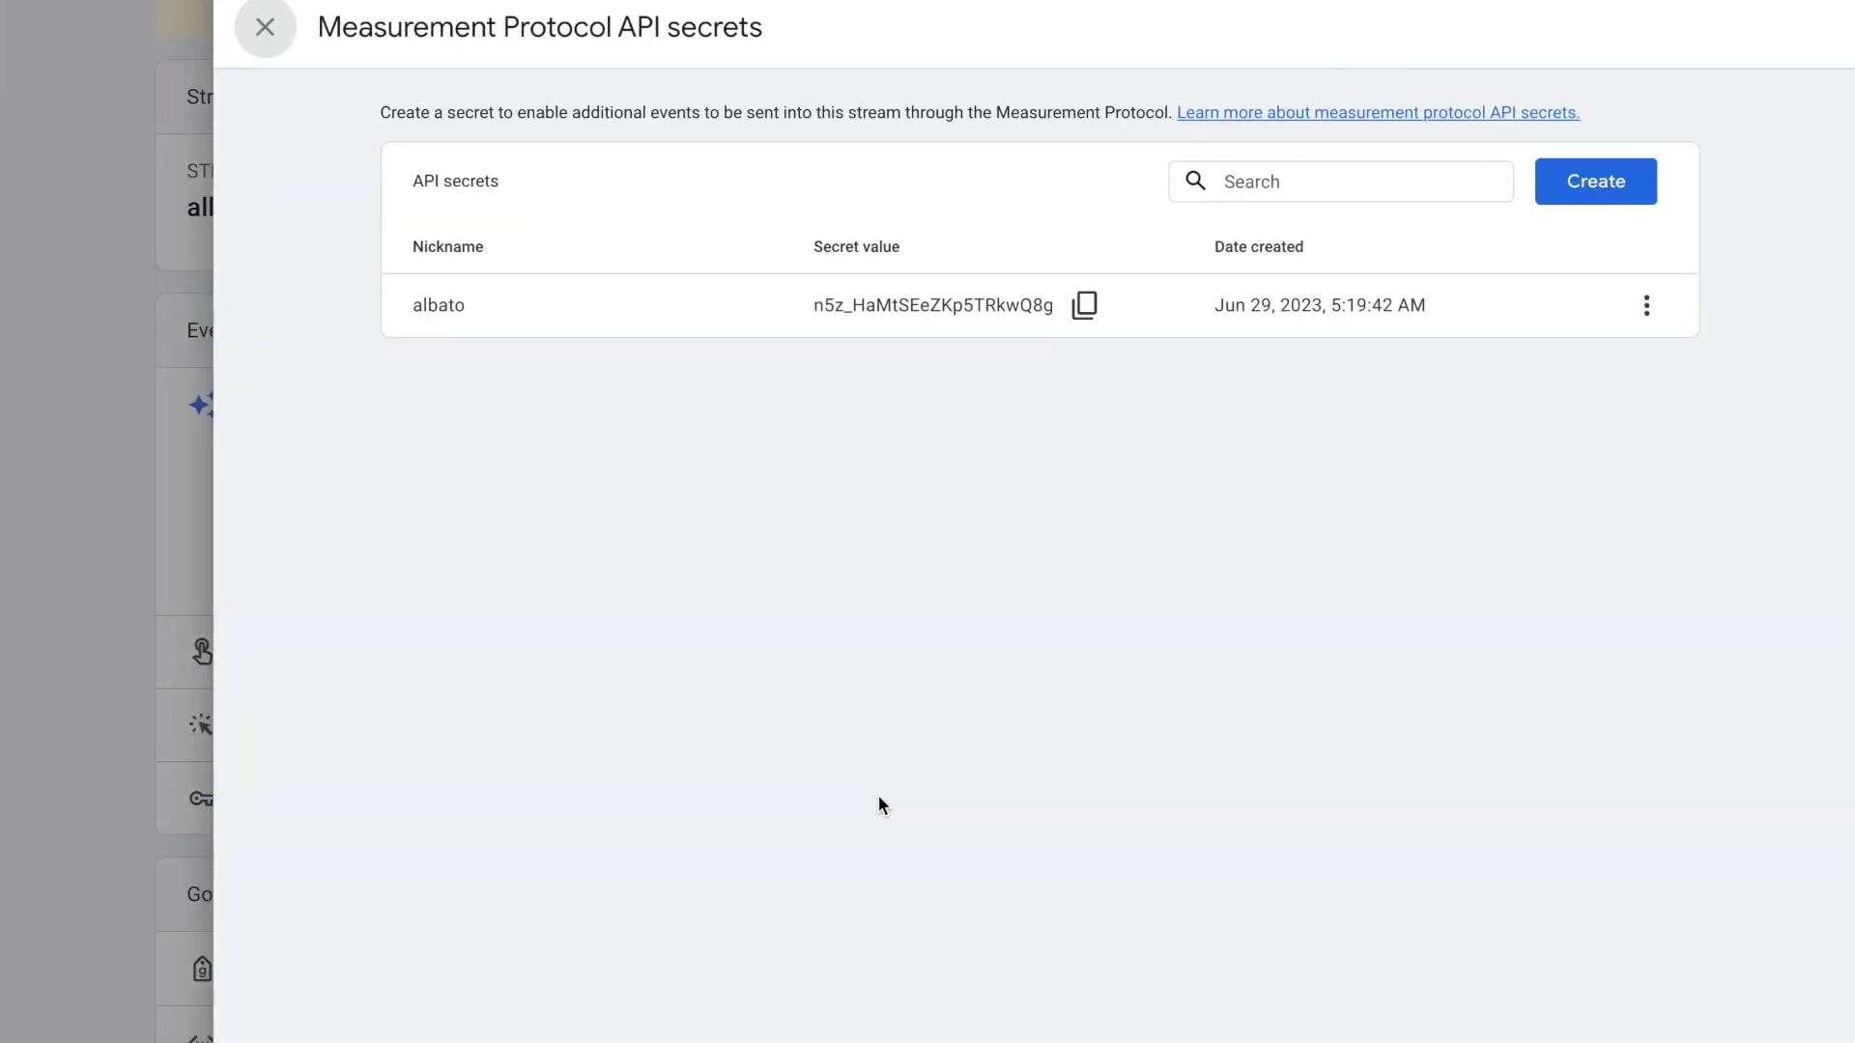
left_click(1086, 309)
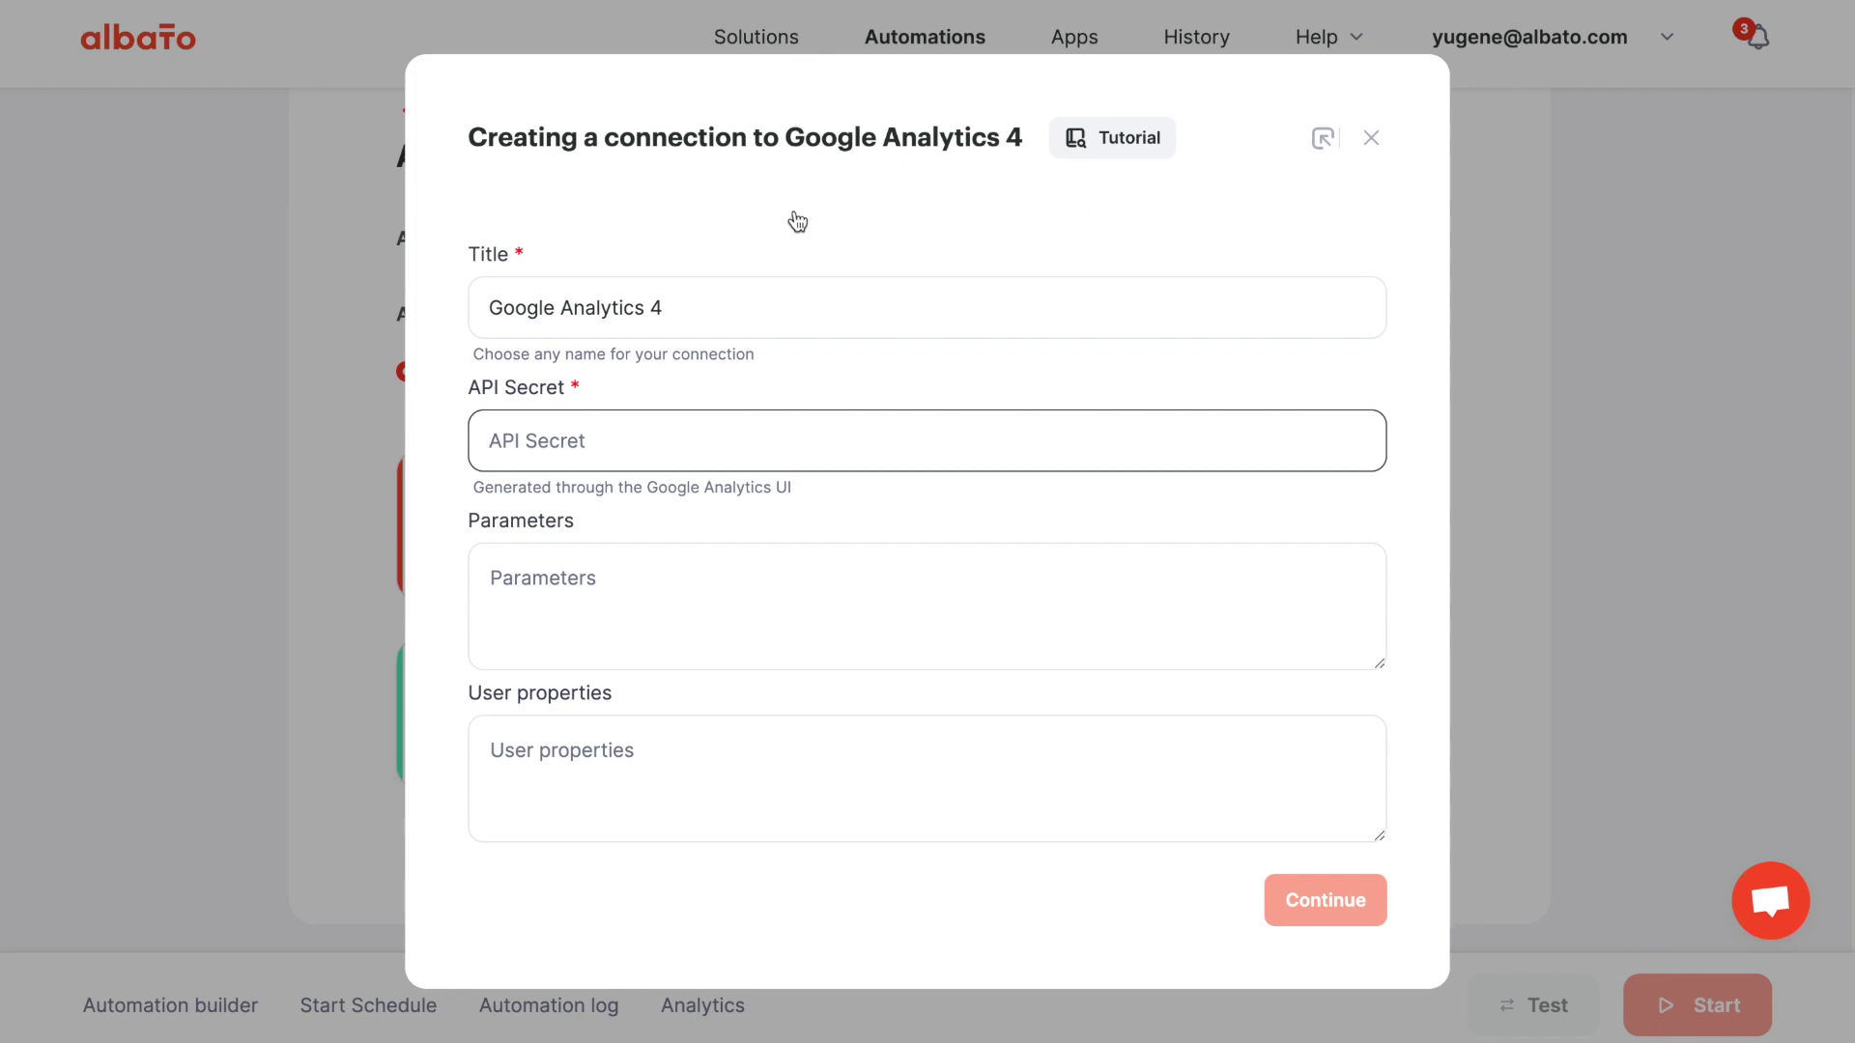
Paste the copied API secret and create the Google Analytics 4 connection
key("ctrl+v")
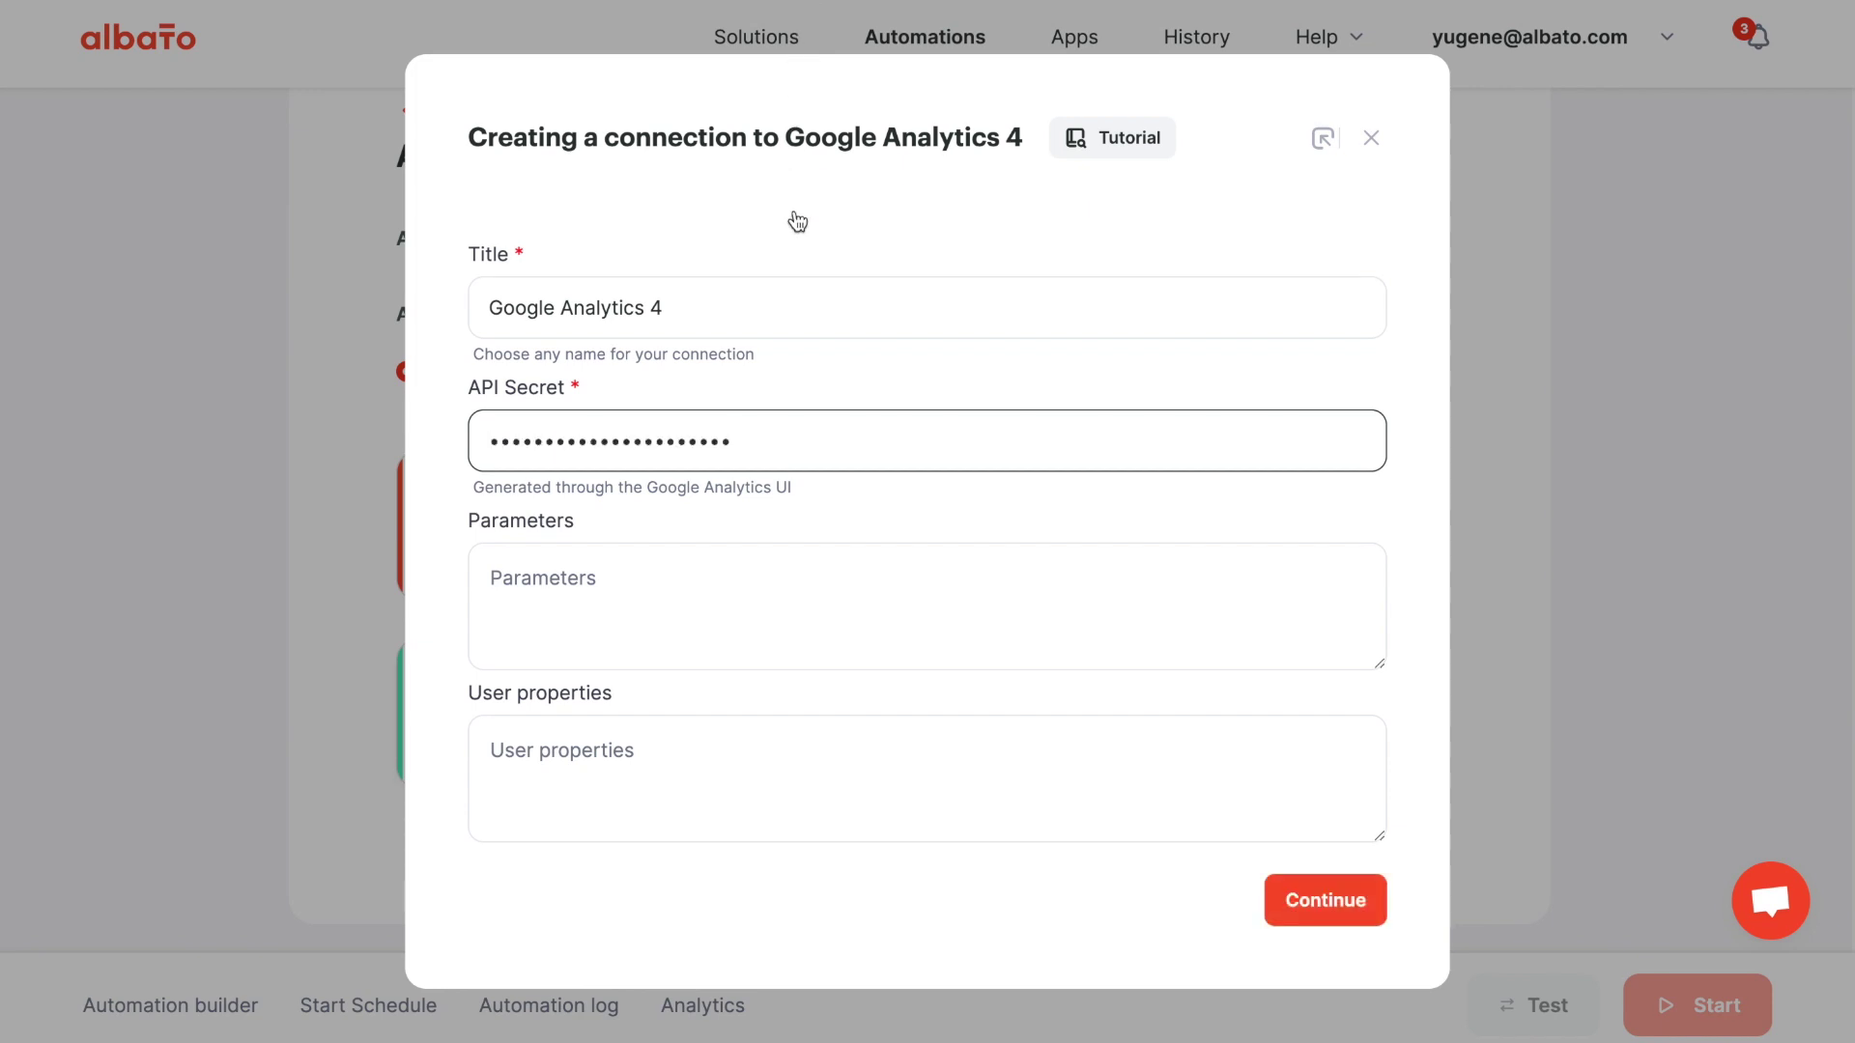
left_click(1314, 898)
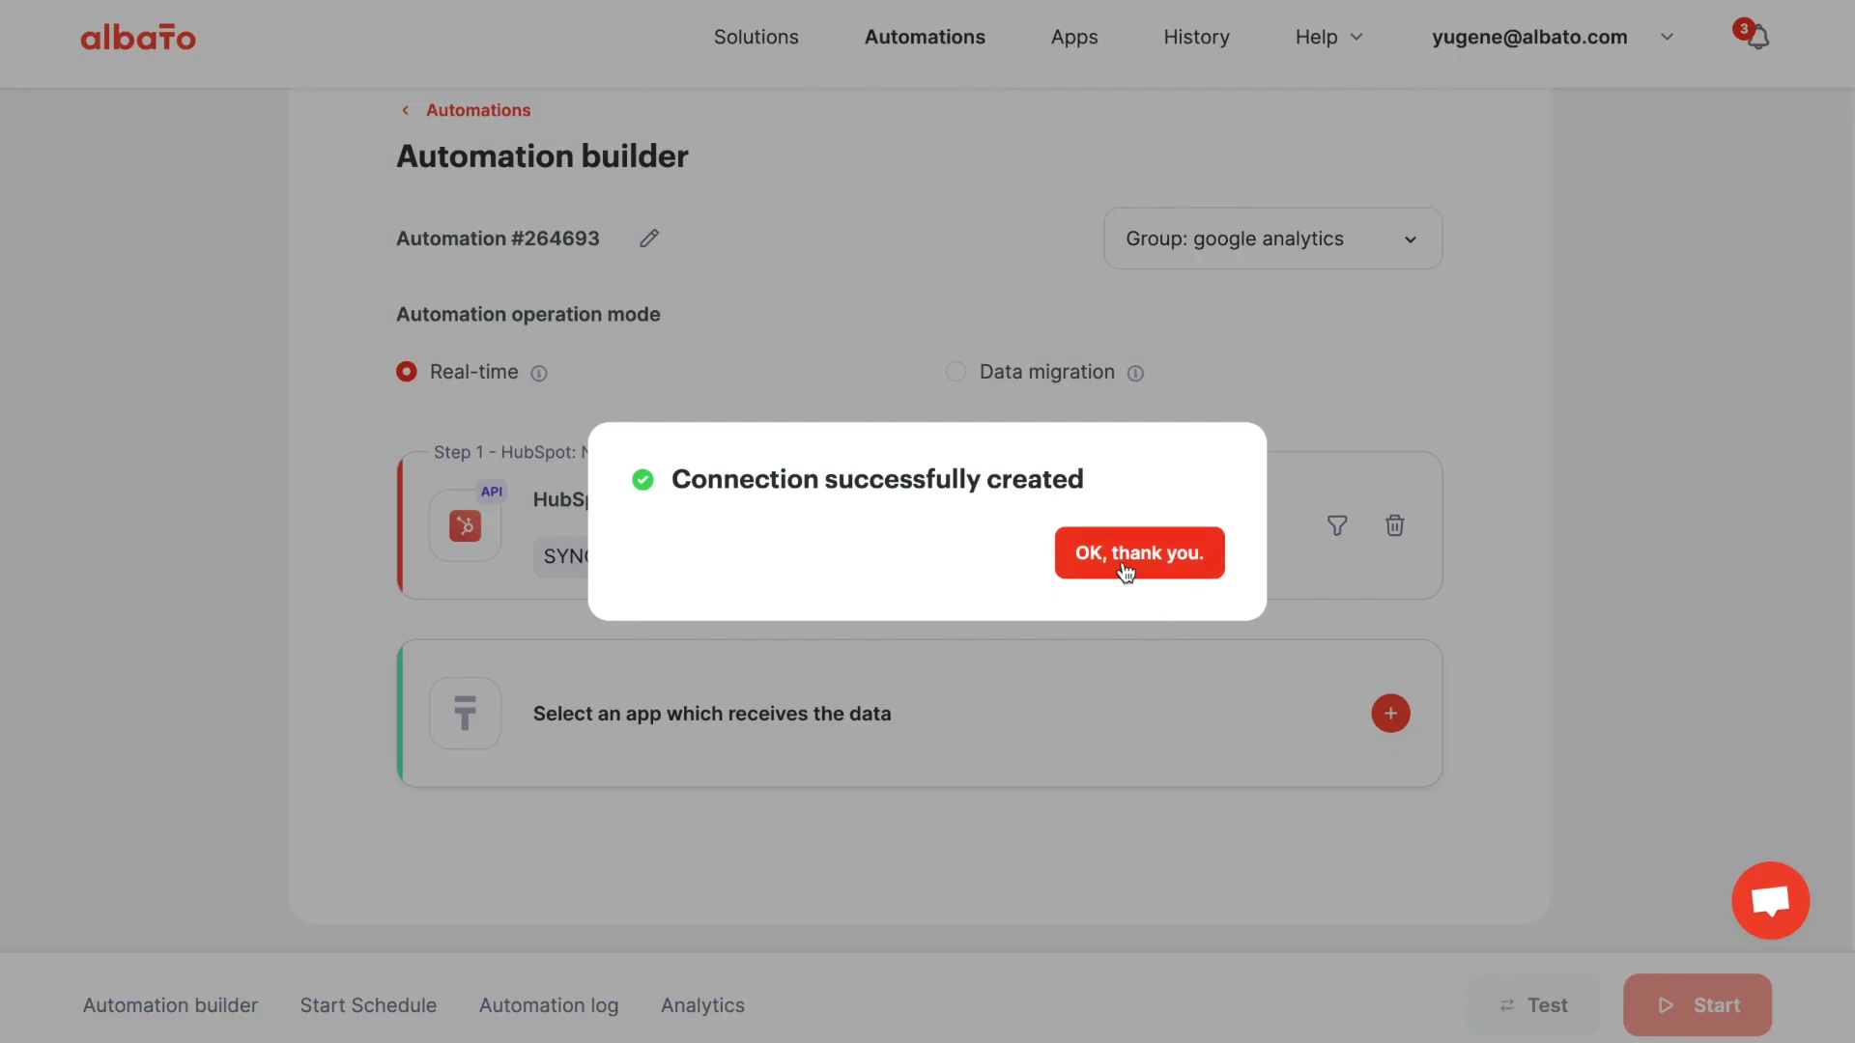
left_click(1124, 562)
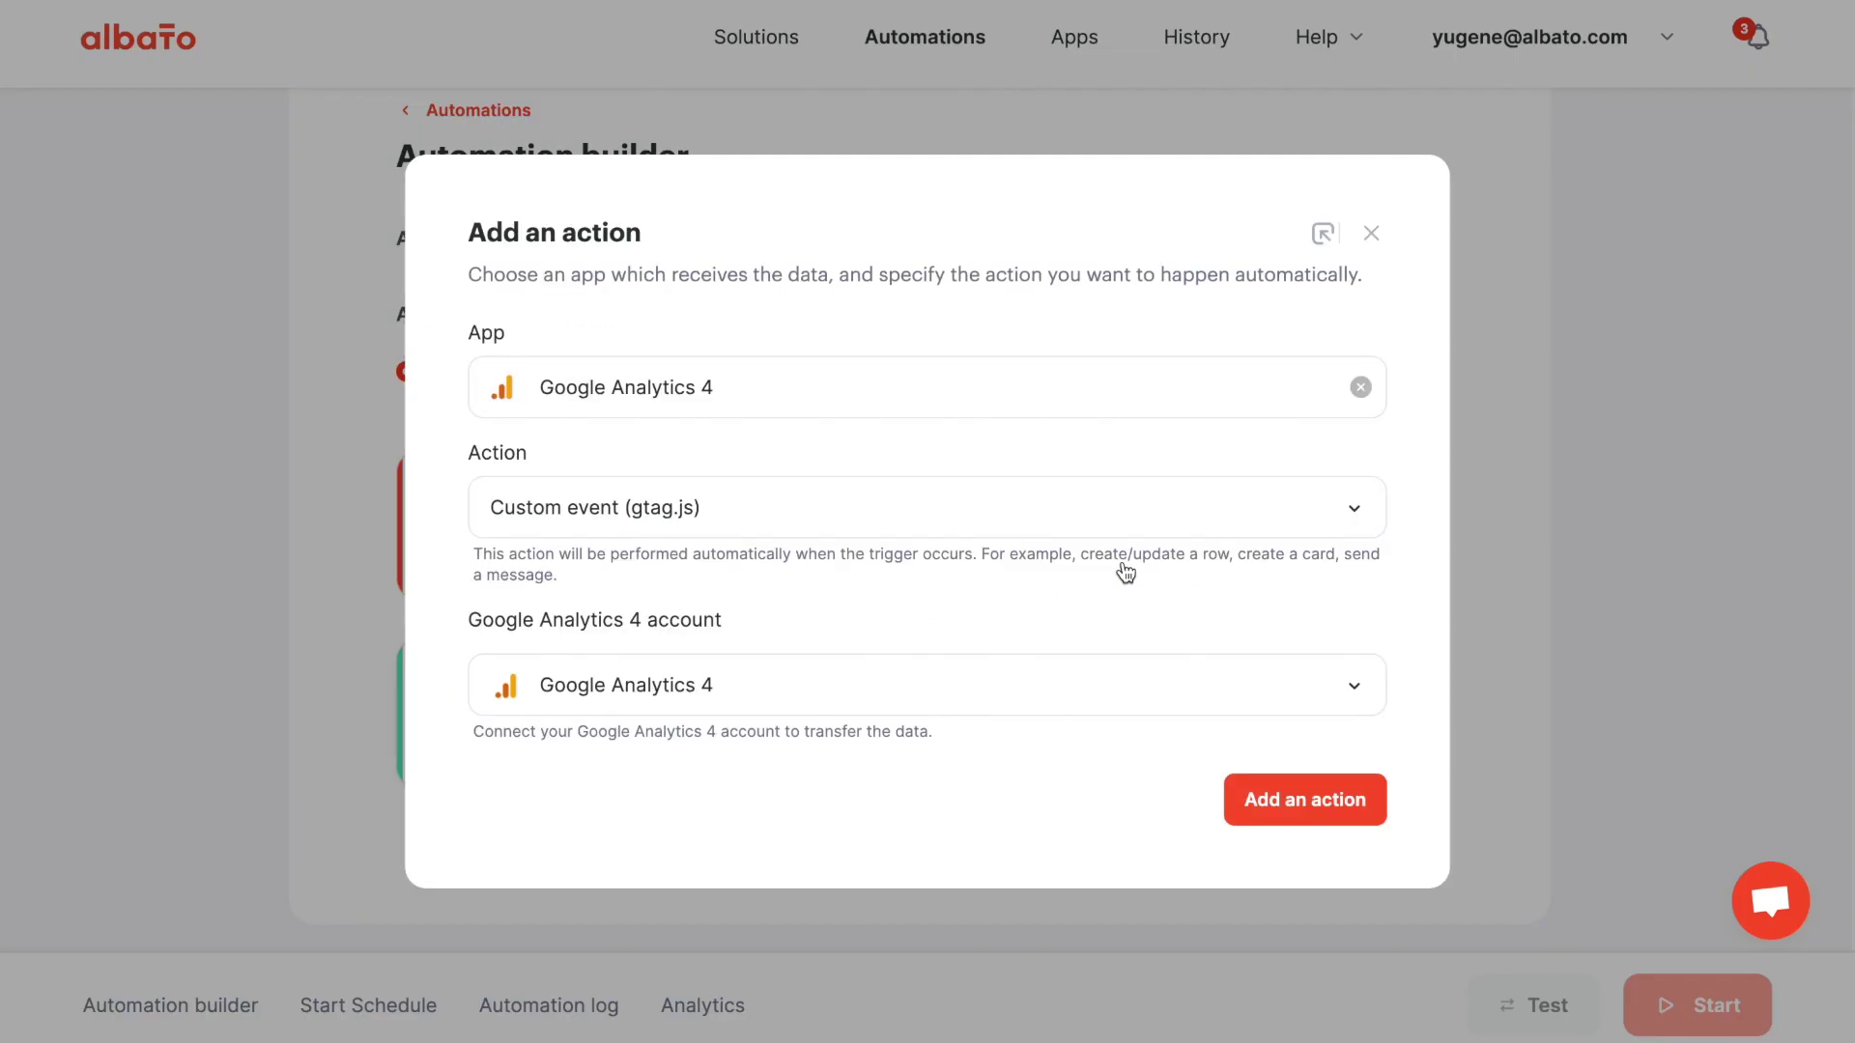
left_click(1262, 785)
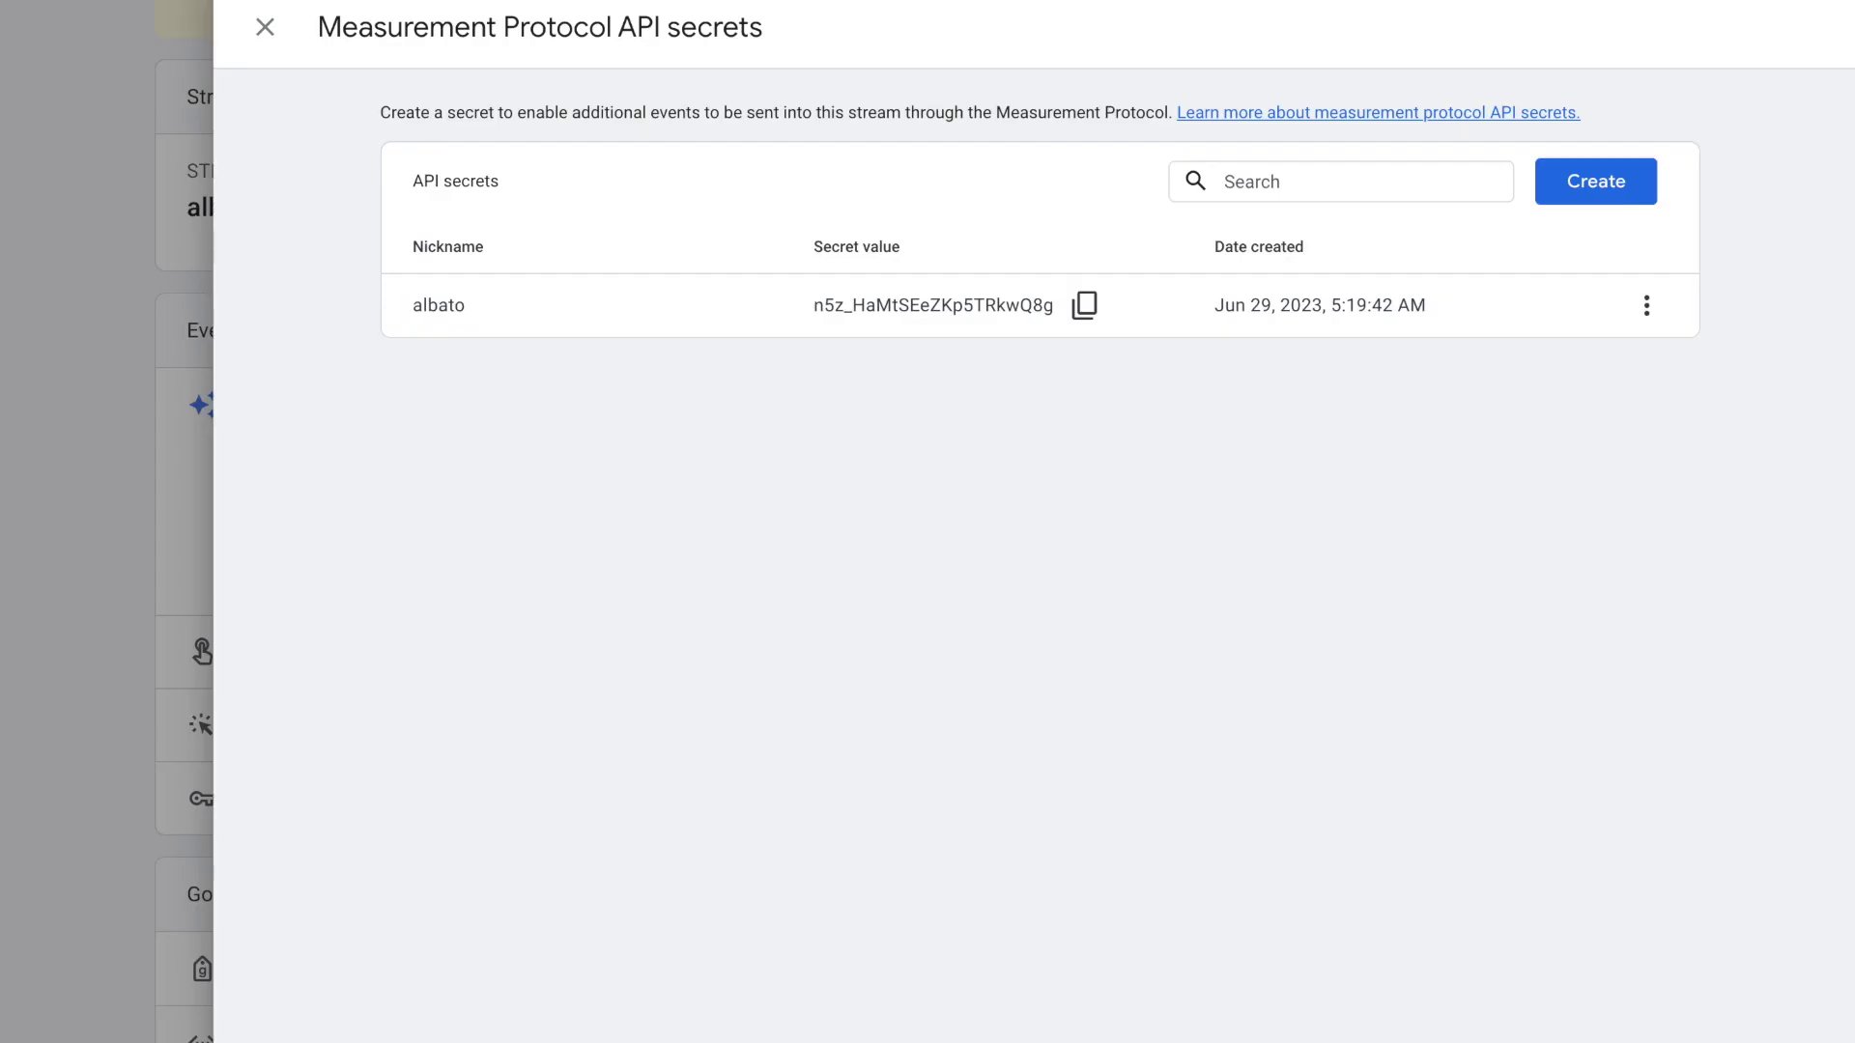
Paste measurement ID G-9XZLSZXGXB and map the client ID to HubSpot's Google Client ID
left_click(264, 27)
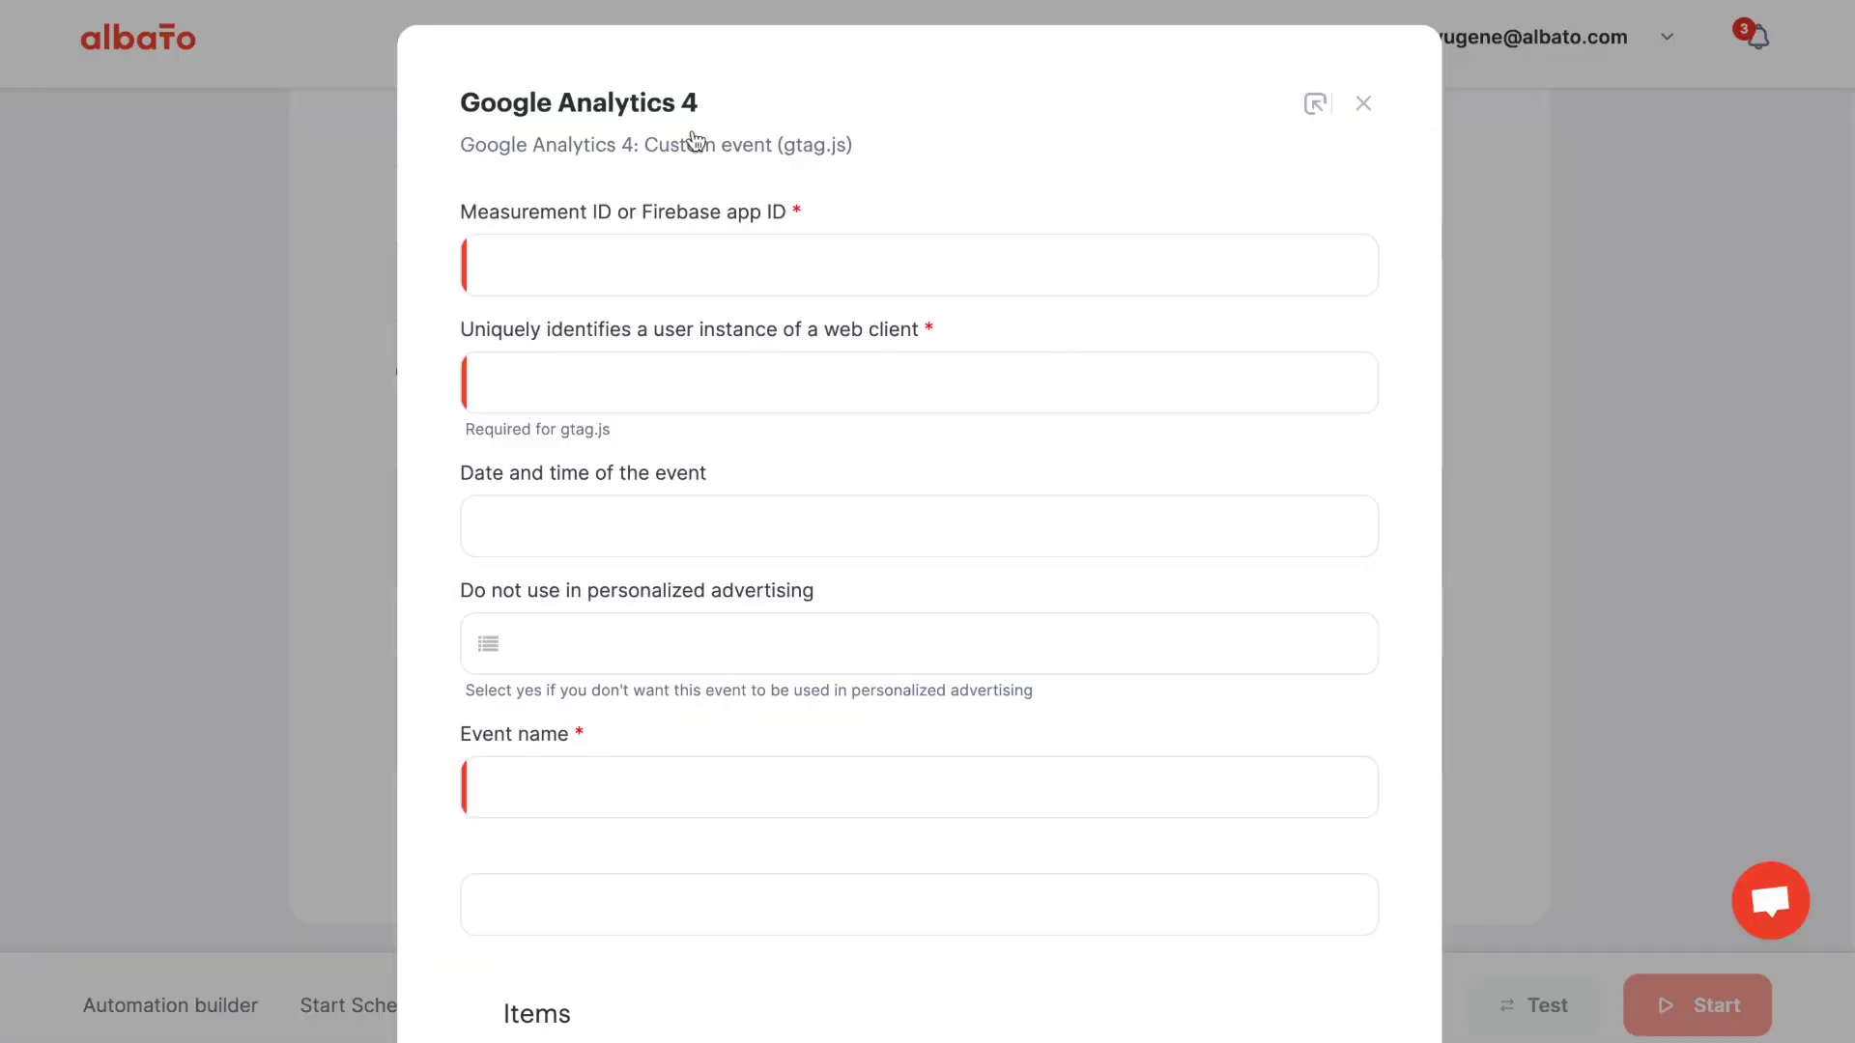
left_click(613, 268)
type("G-9XZLSZXGXB")
left_click(418, 310)
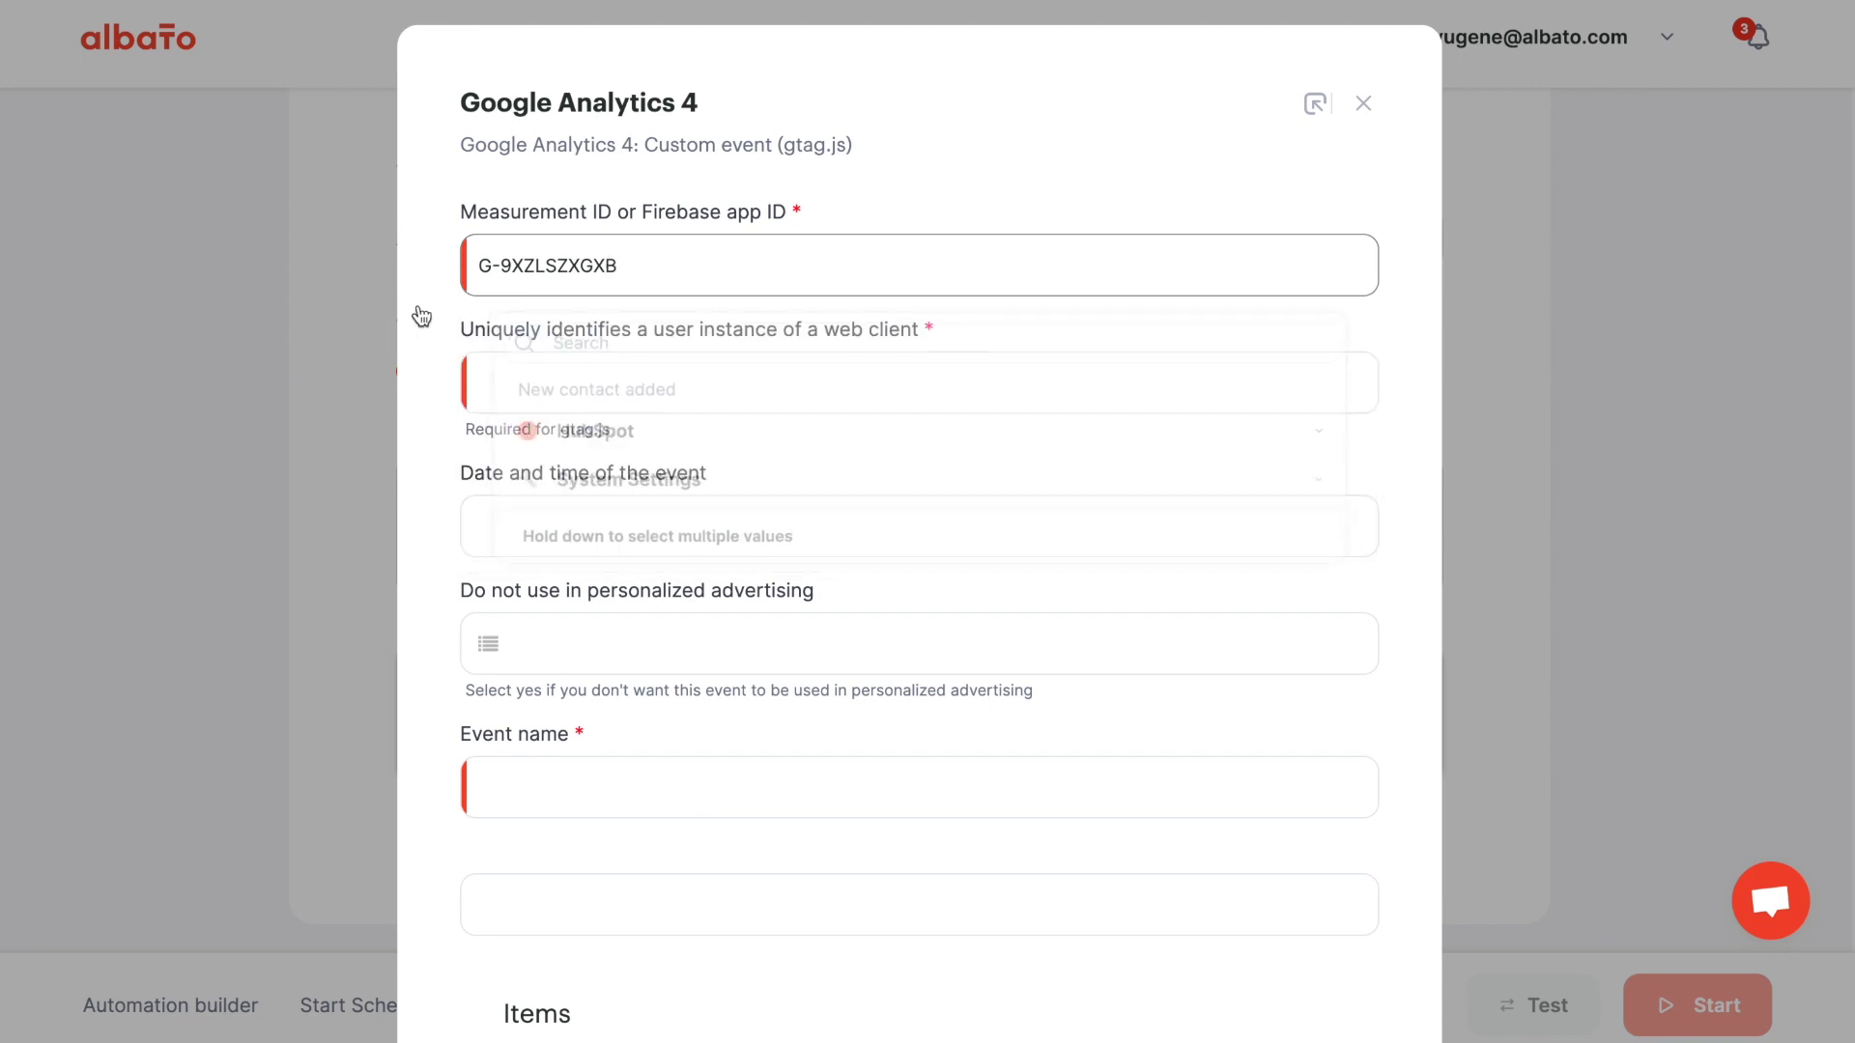
left_click(509, 381)
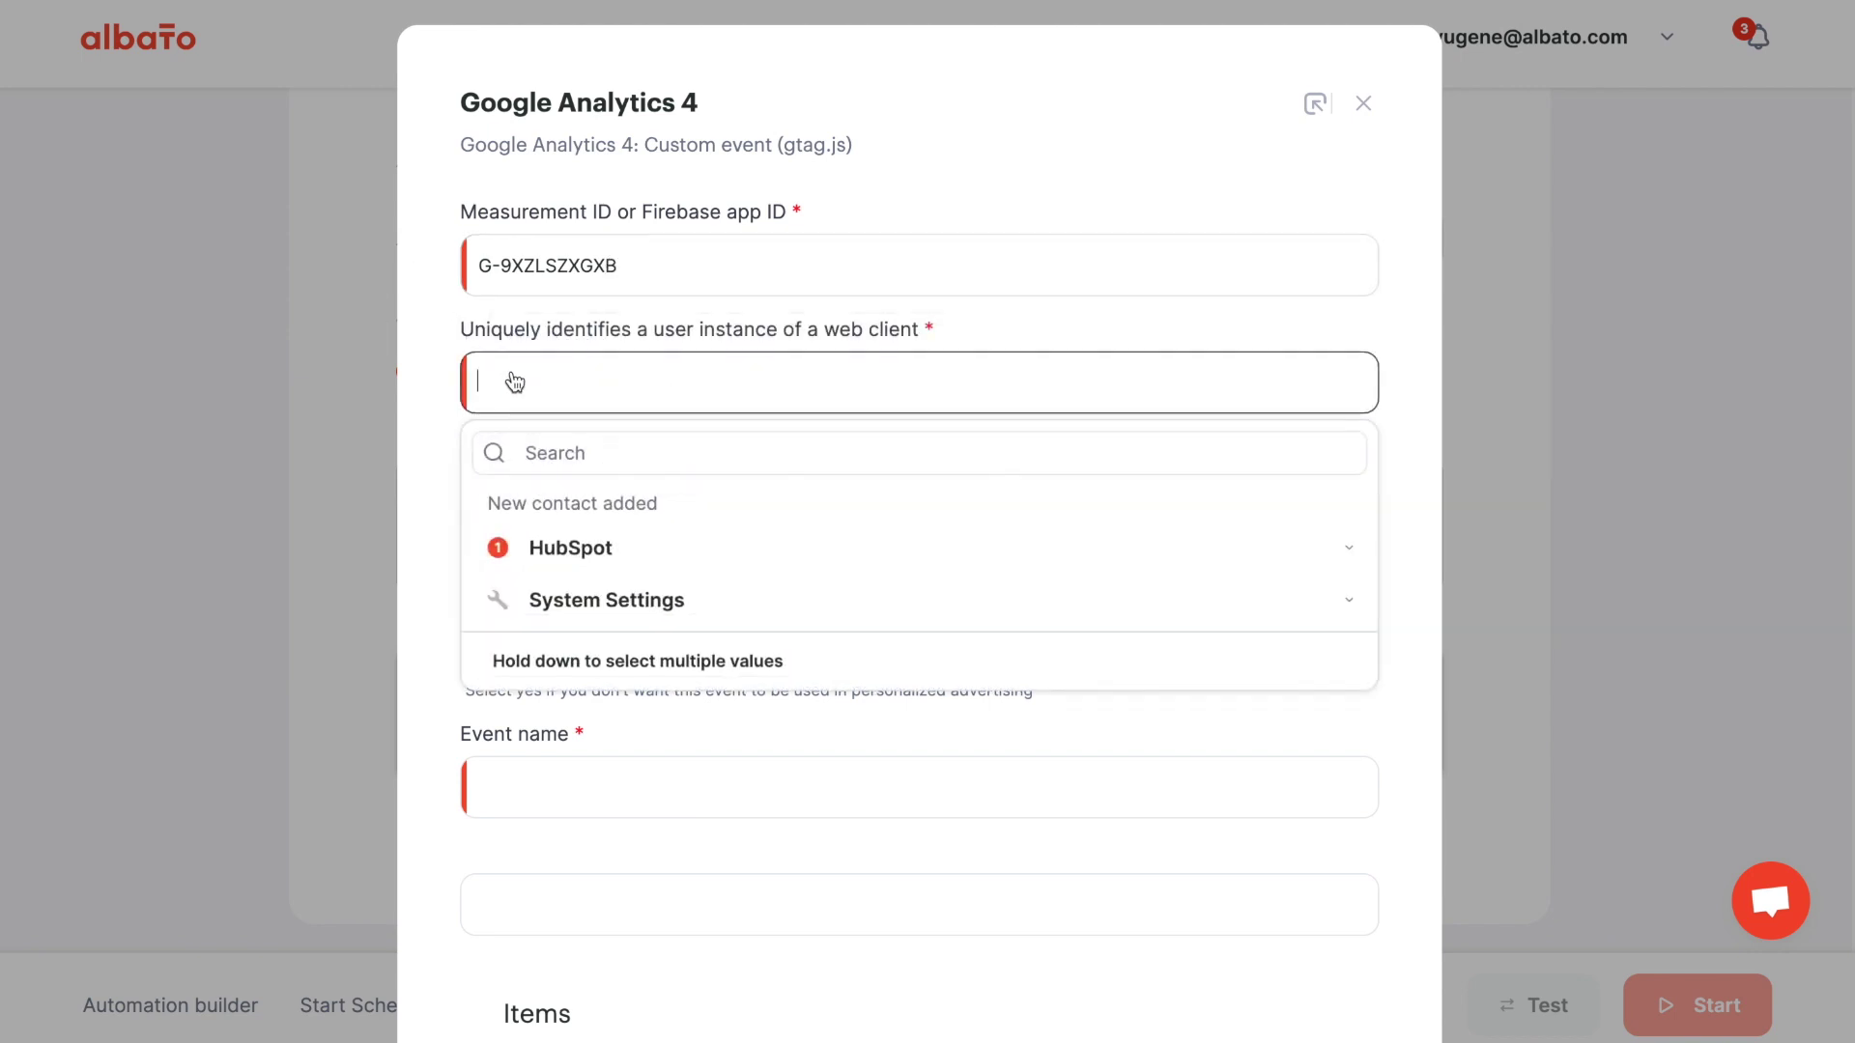
left_click(613, 547)
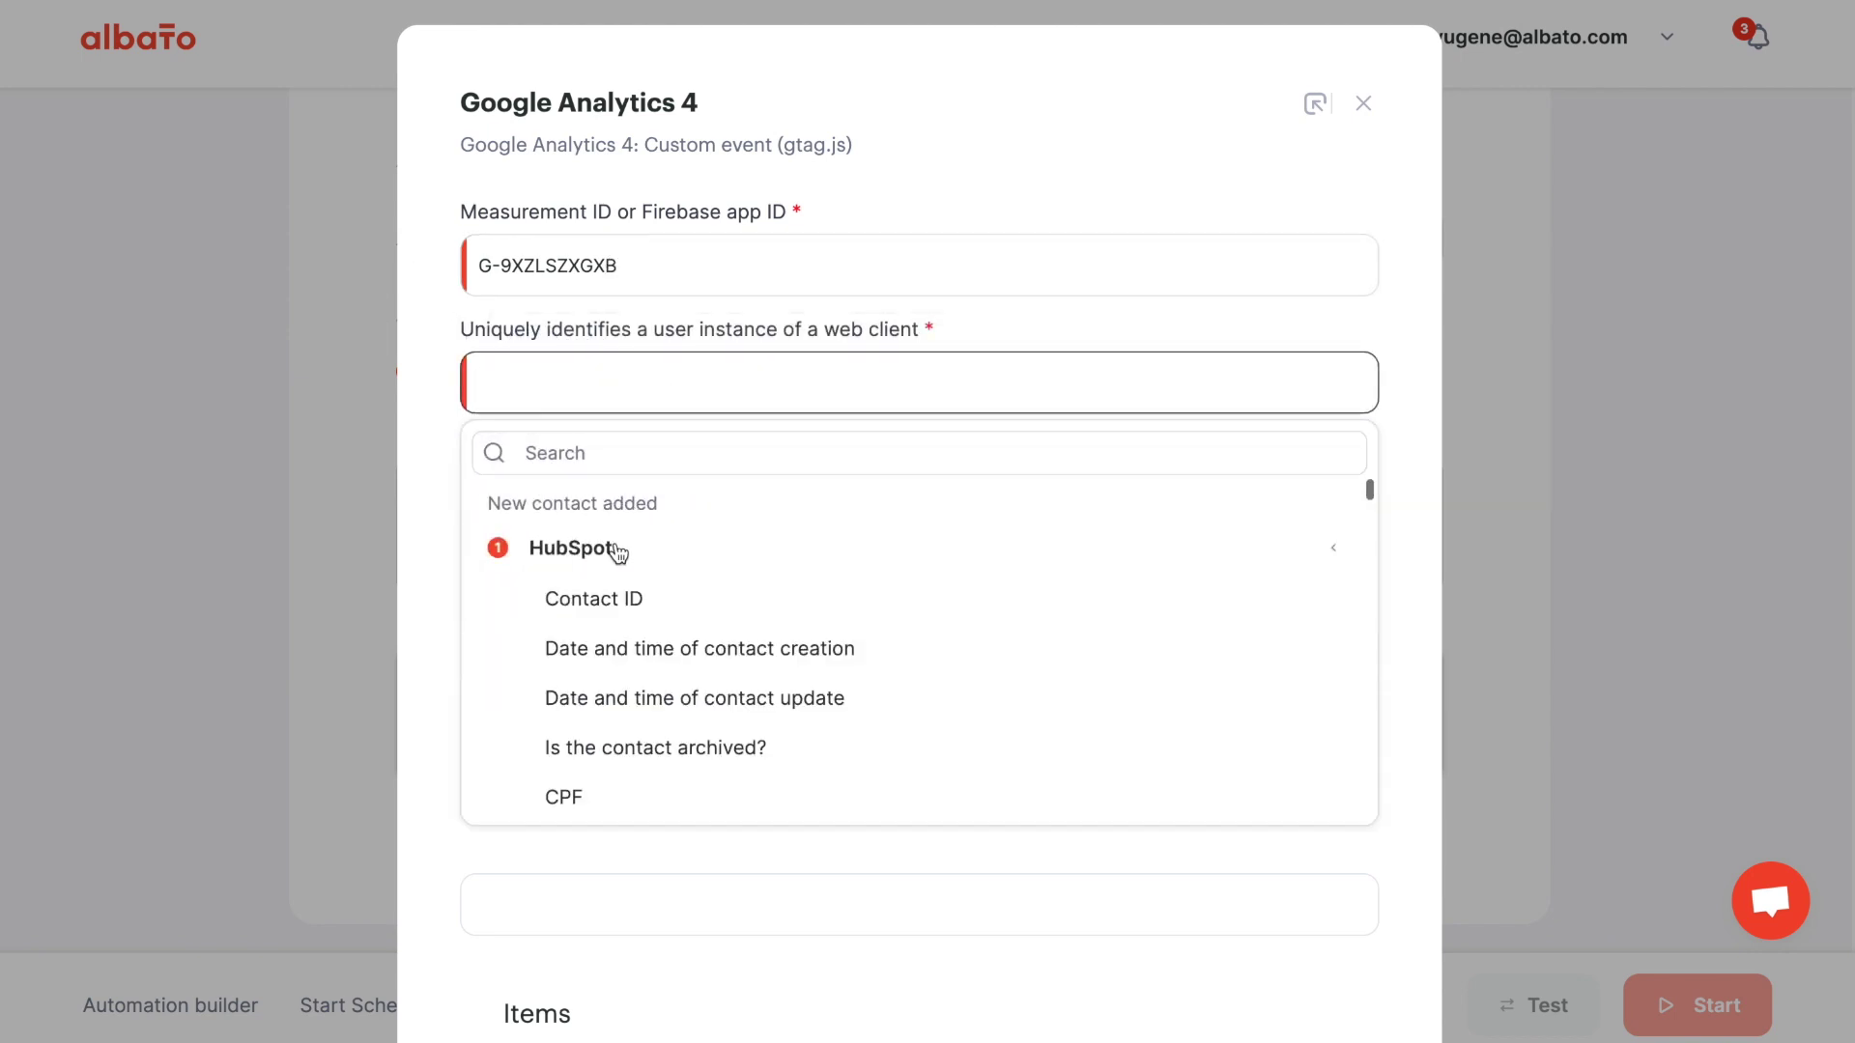
left_click(611, 453)
type("id")
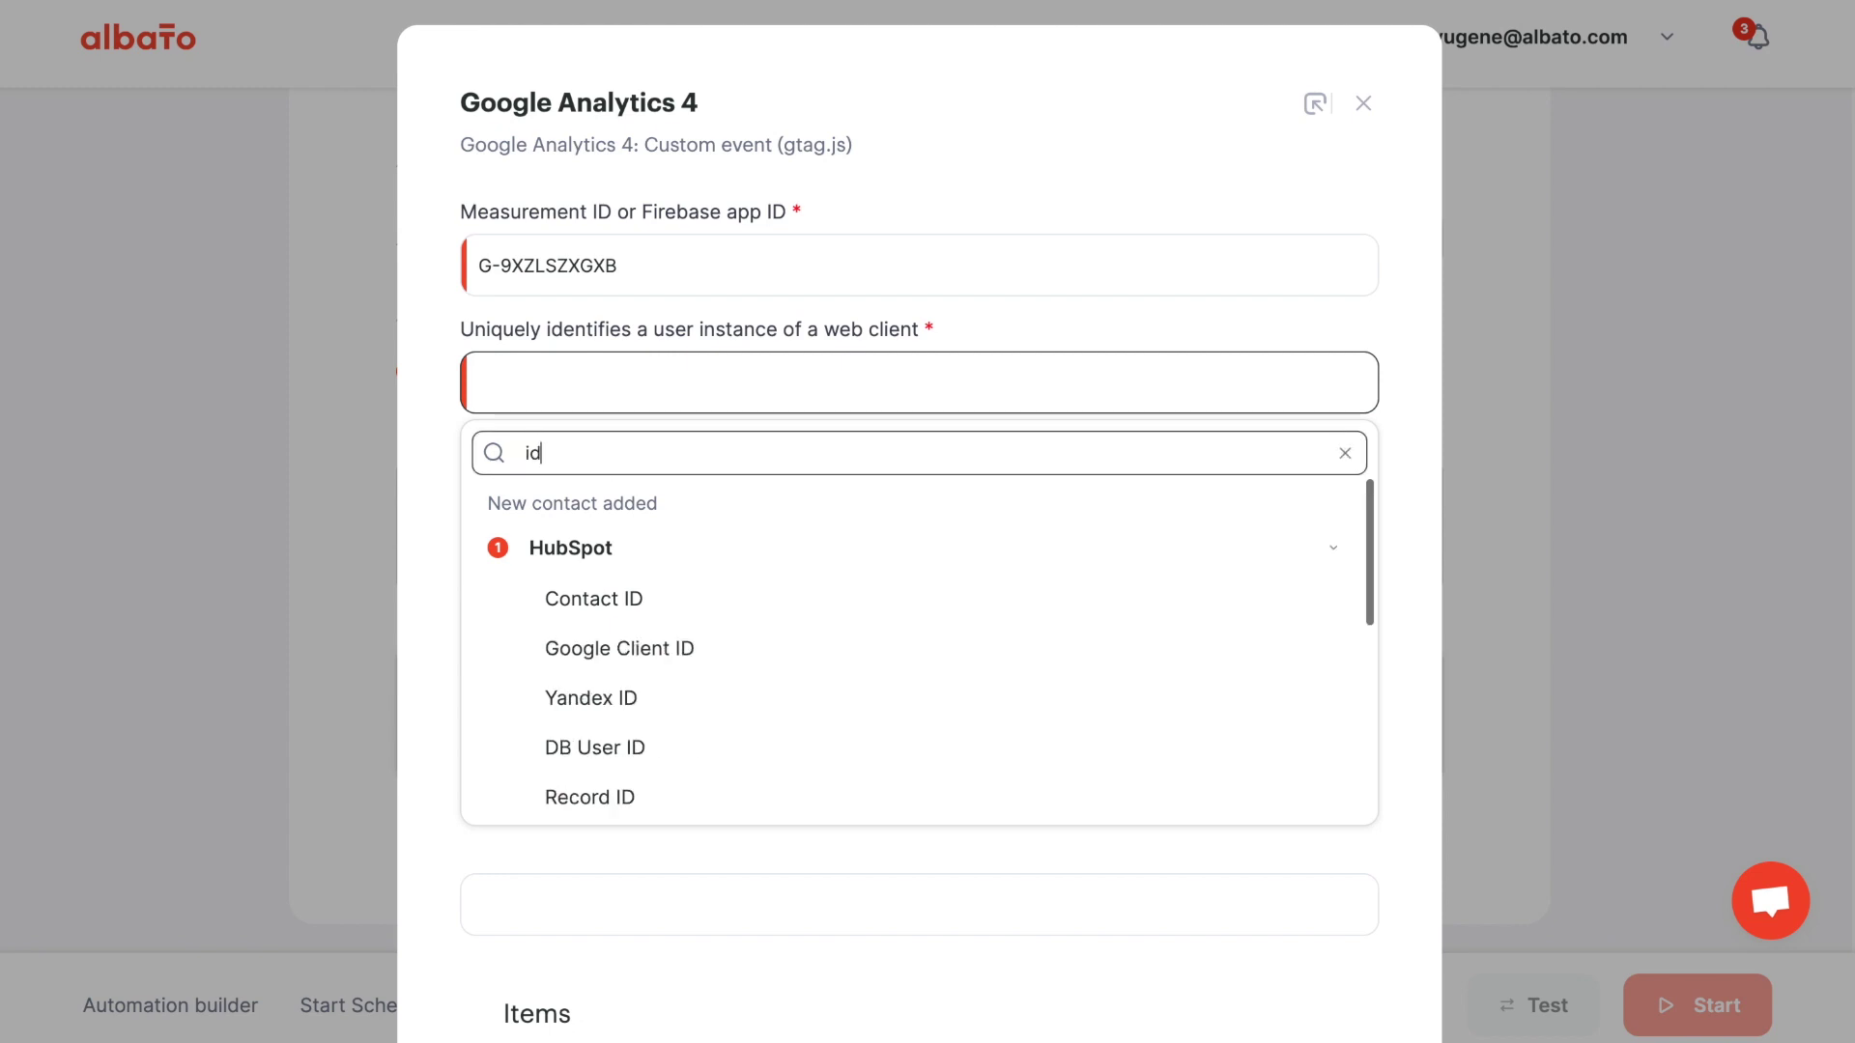
scroll(654, 756, "down", 2)
scroll(667, 676, "up", 1)
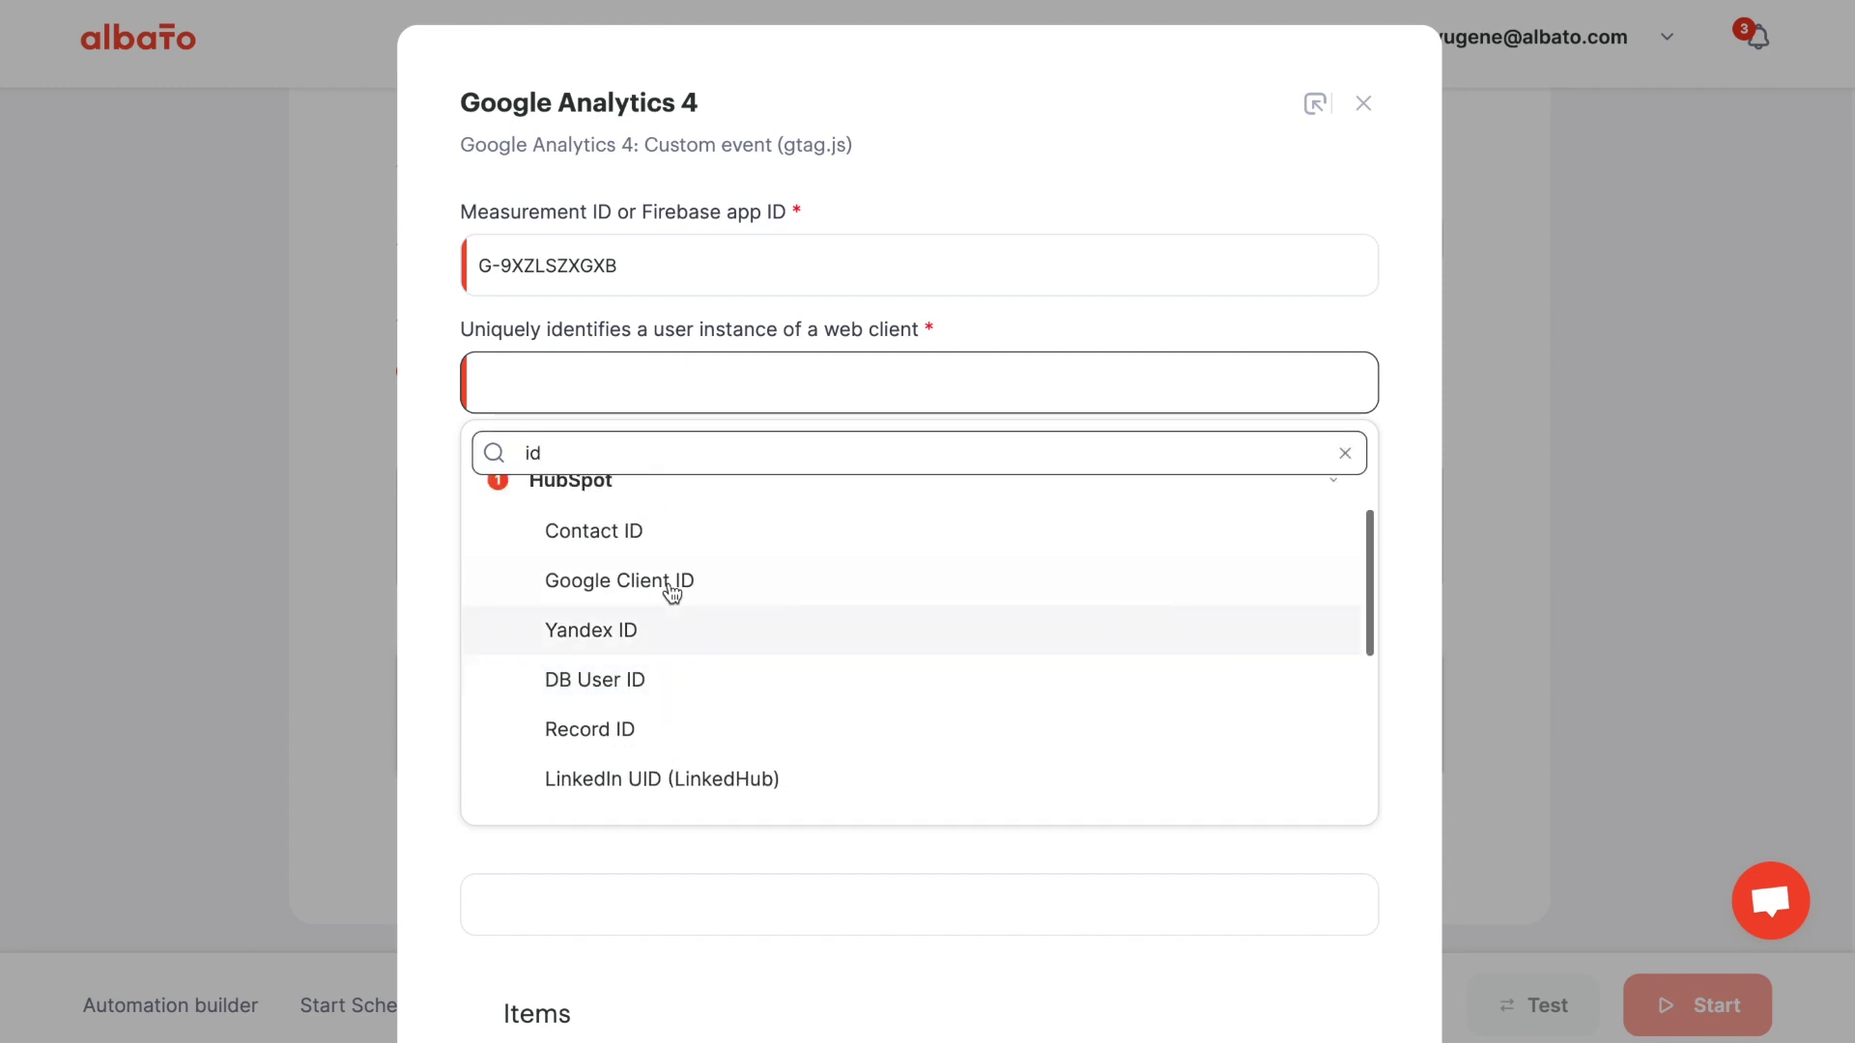
left_click(671, 584)
Set the event time to the System Settings Date and time value
scroll(671, 593, "down", 1)
left_click(646, 484)
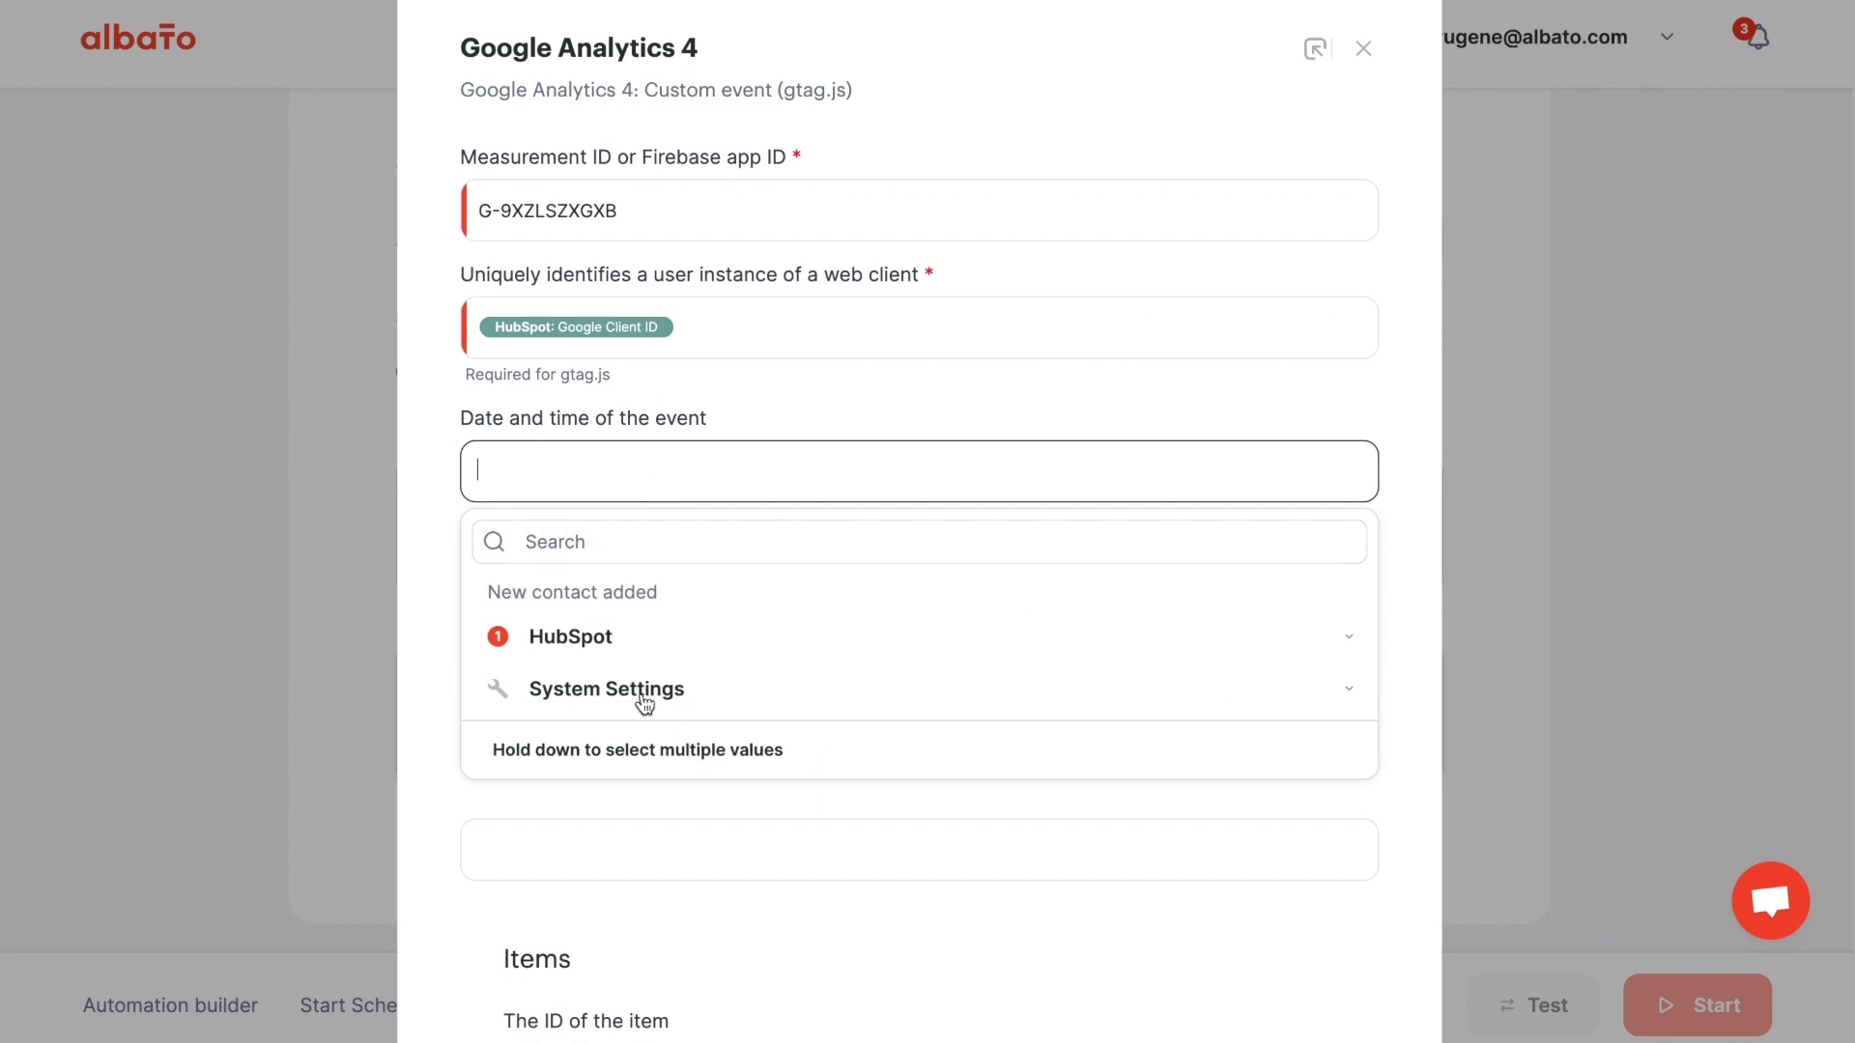
left_click(646, 700)
left_click(644, 724)
scroll(642, 750, "down", 3)
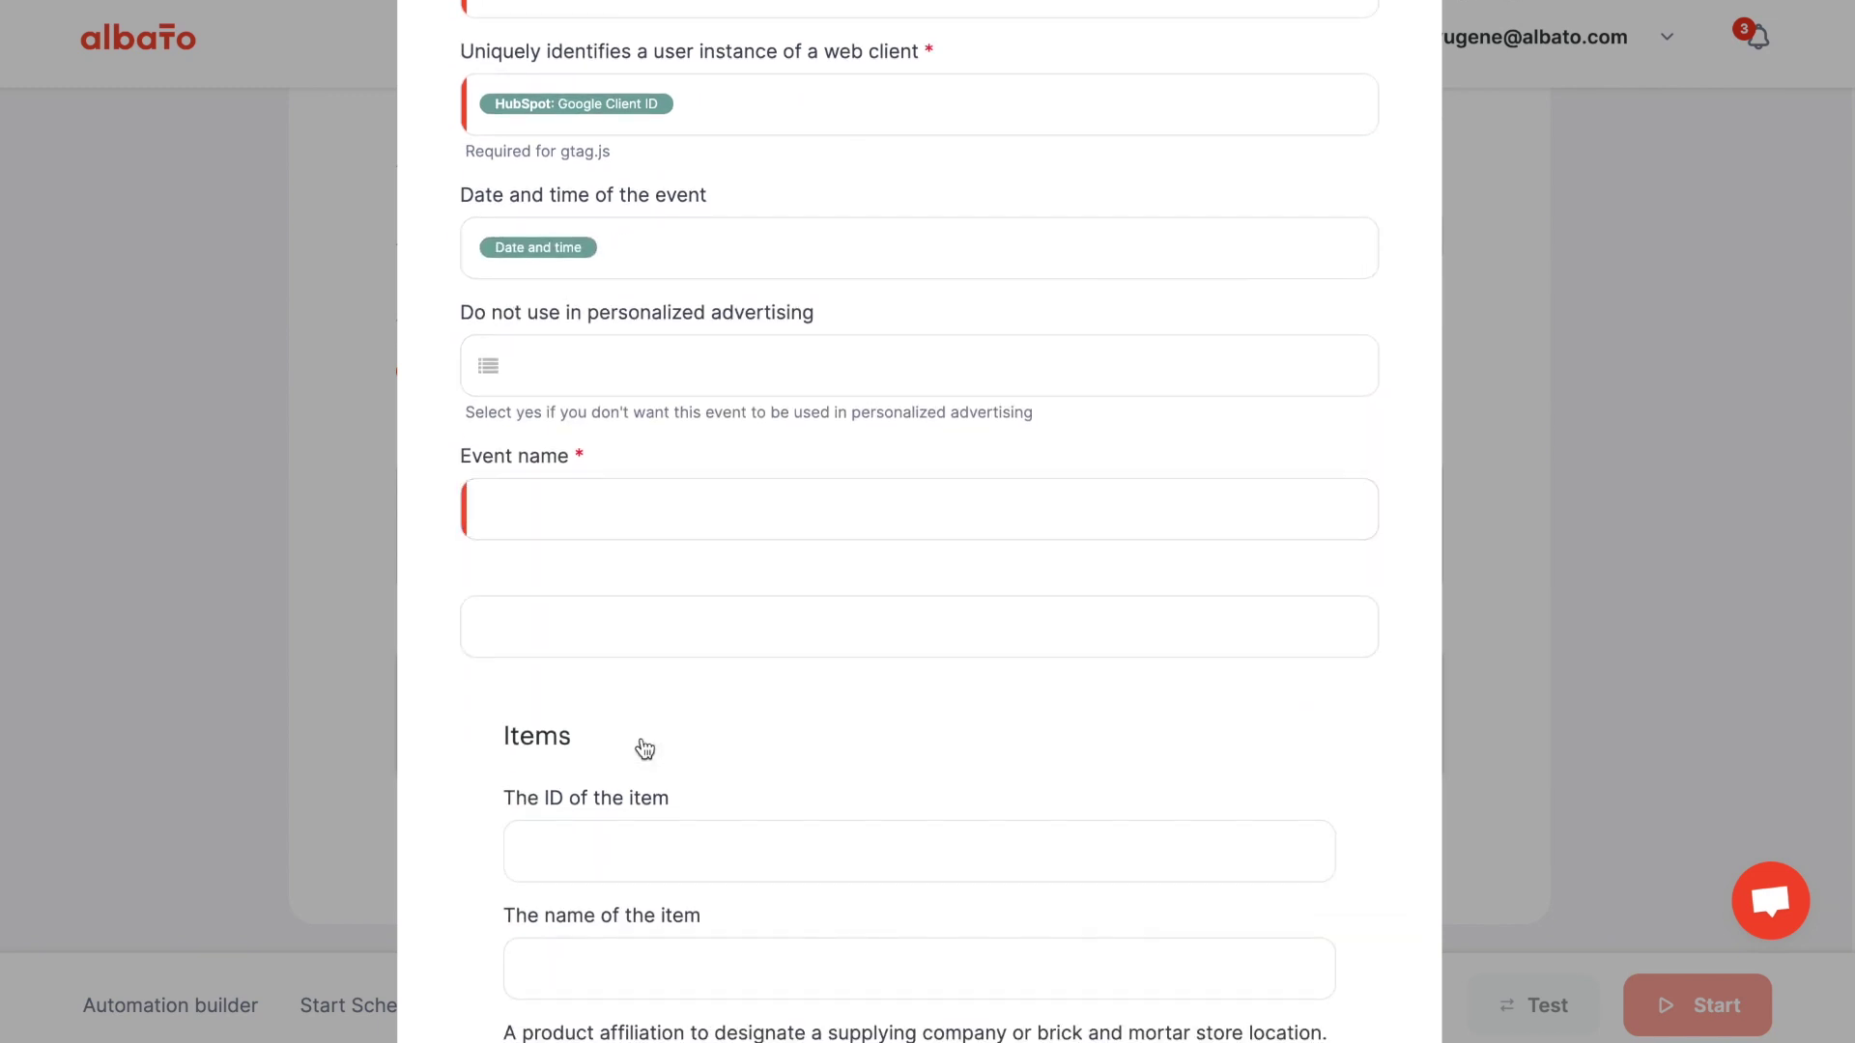
Name the event lead_from_fb and save the Google Analytics 4 step
left_click(599, 526)
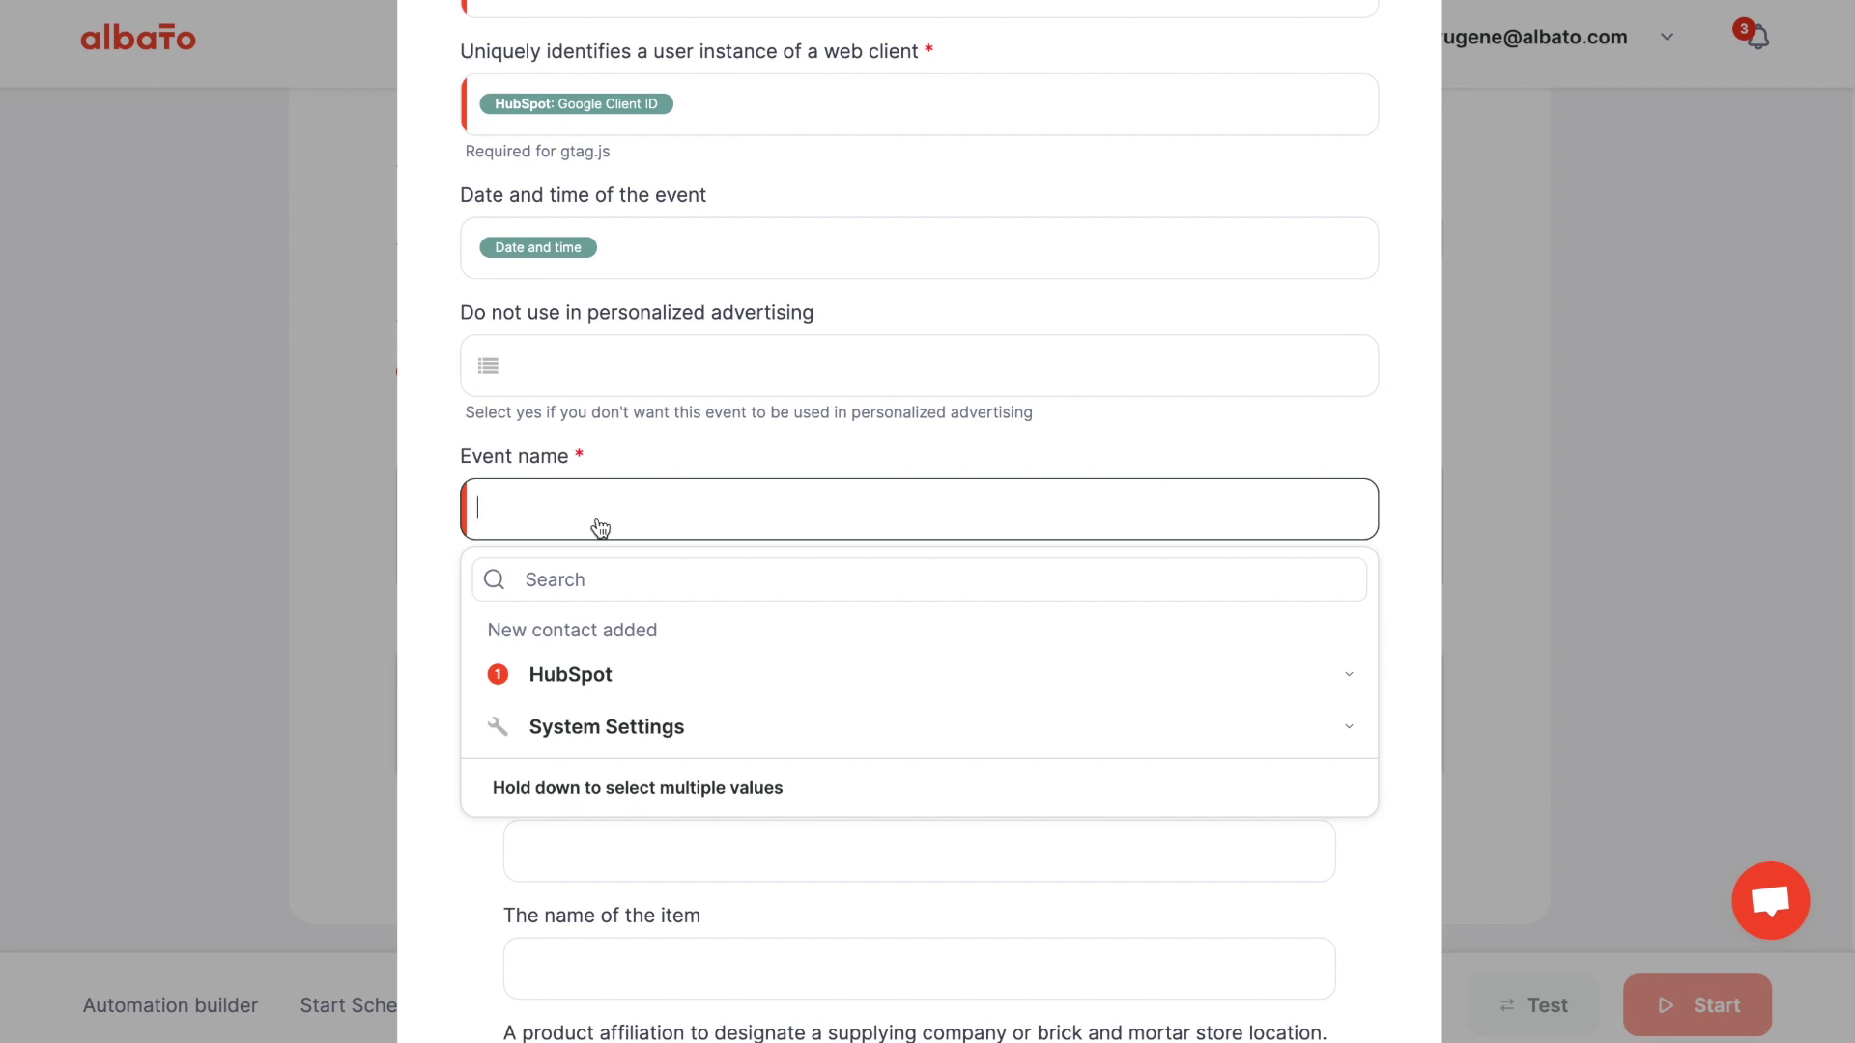
type("purch")
key("BackSpace")
key("BackSpace")
key("BackSpace")
key("BackSpace")
key("BackSpace")
key("BackSpace")
key("BackSpace")
key("BackSpace")
type("lead_from_fb")
left_click(442, 538)
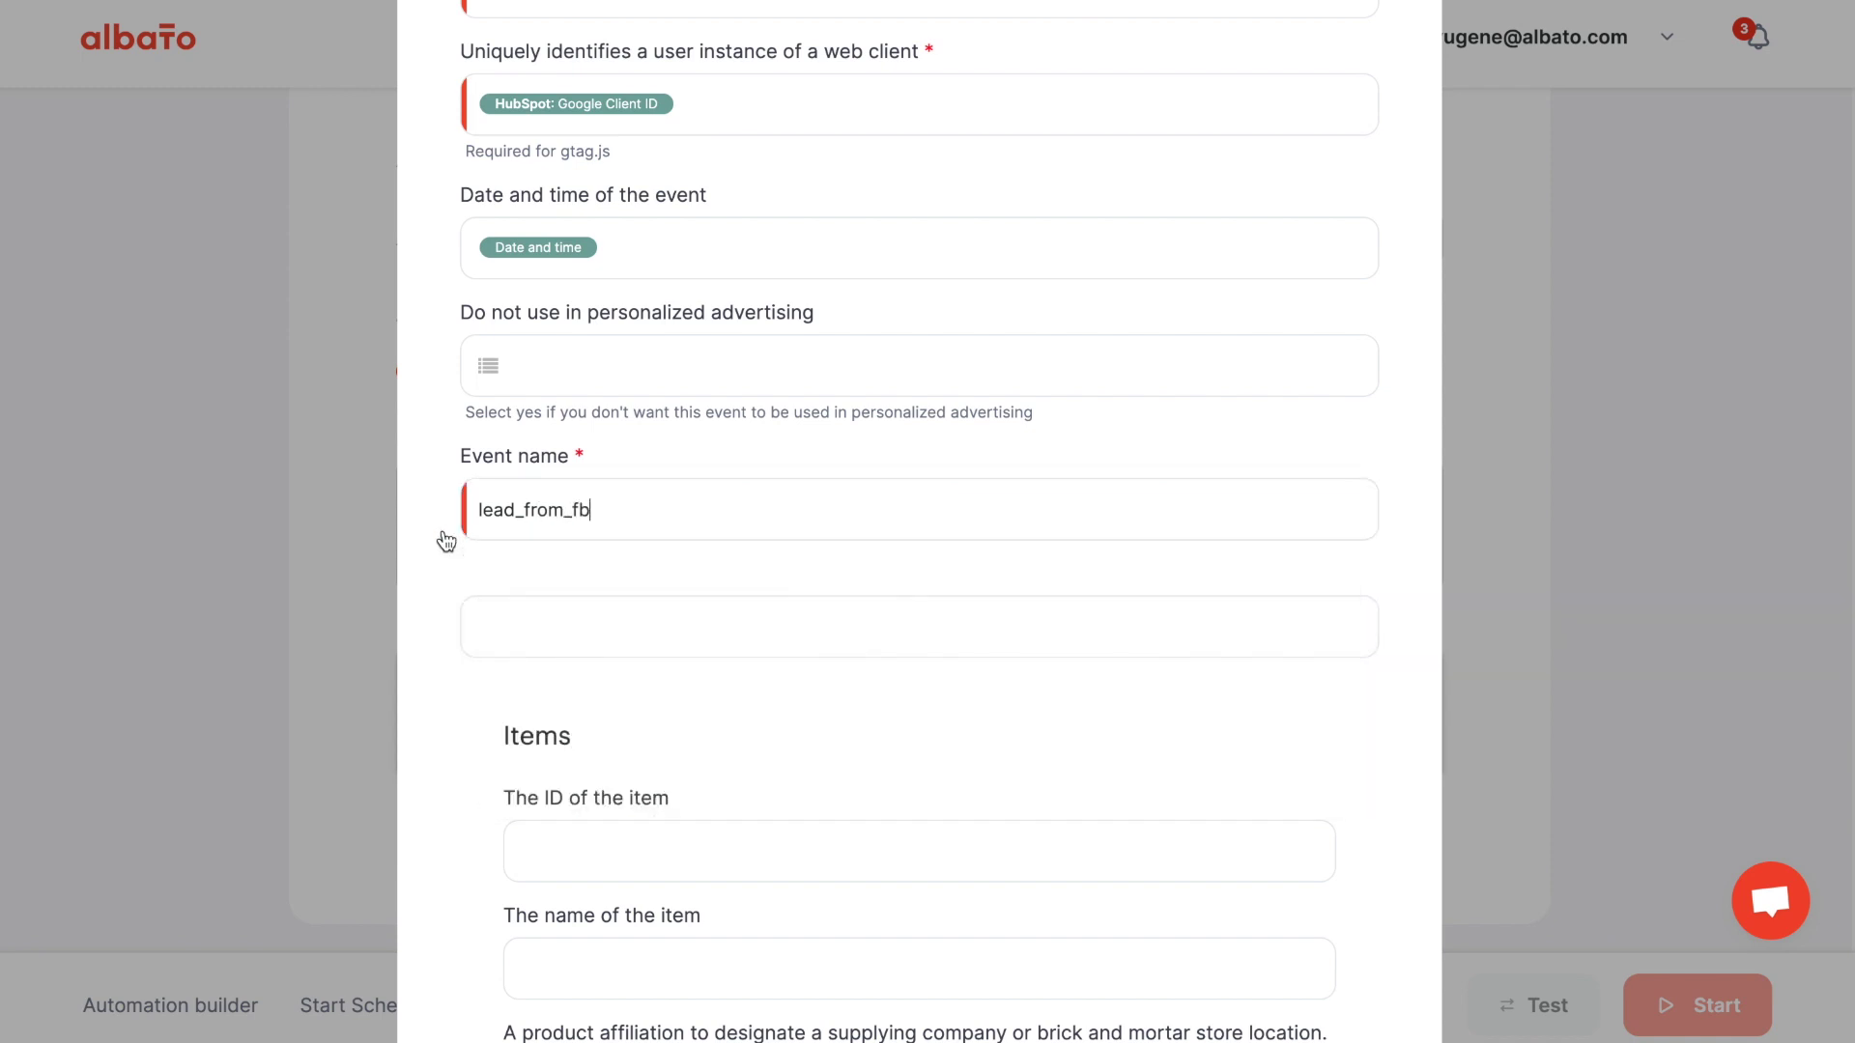
scroll(580, 622, "down", 2)
scroll(581, 618, "down", 2)
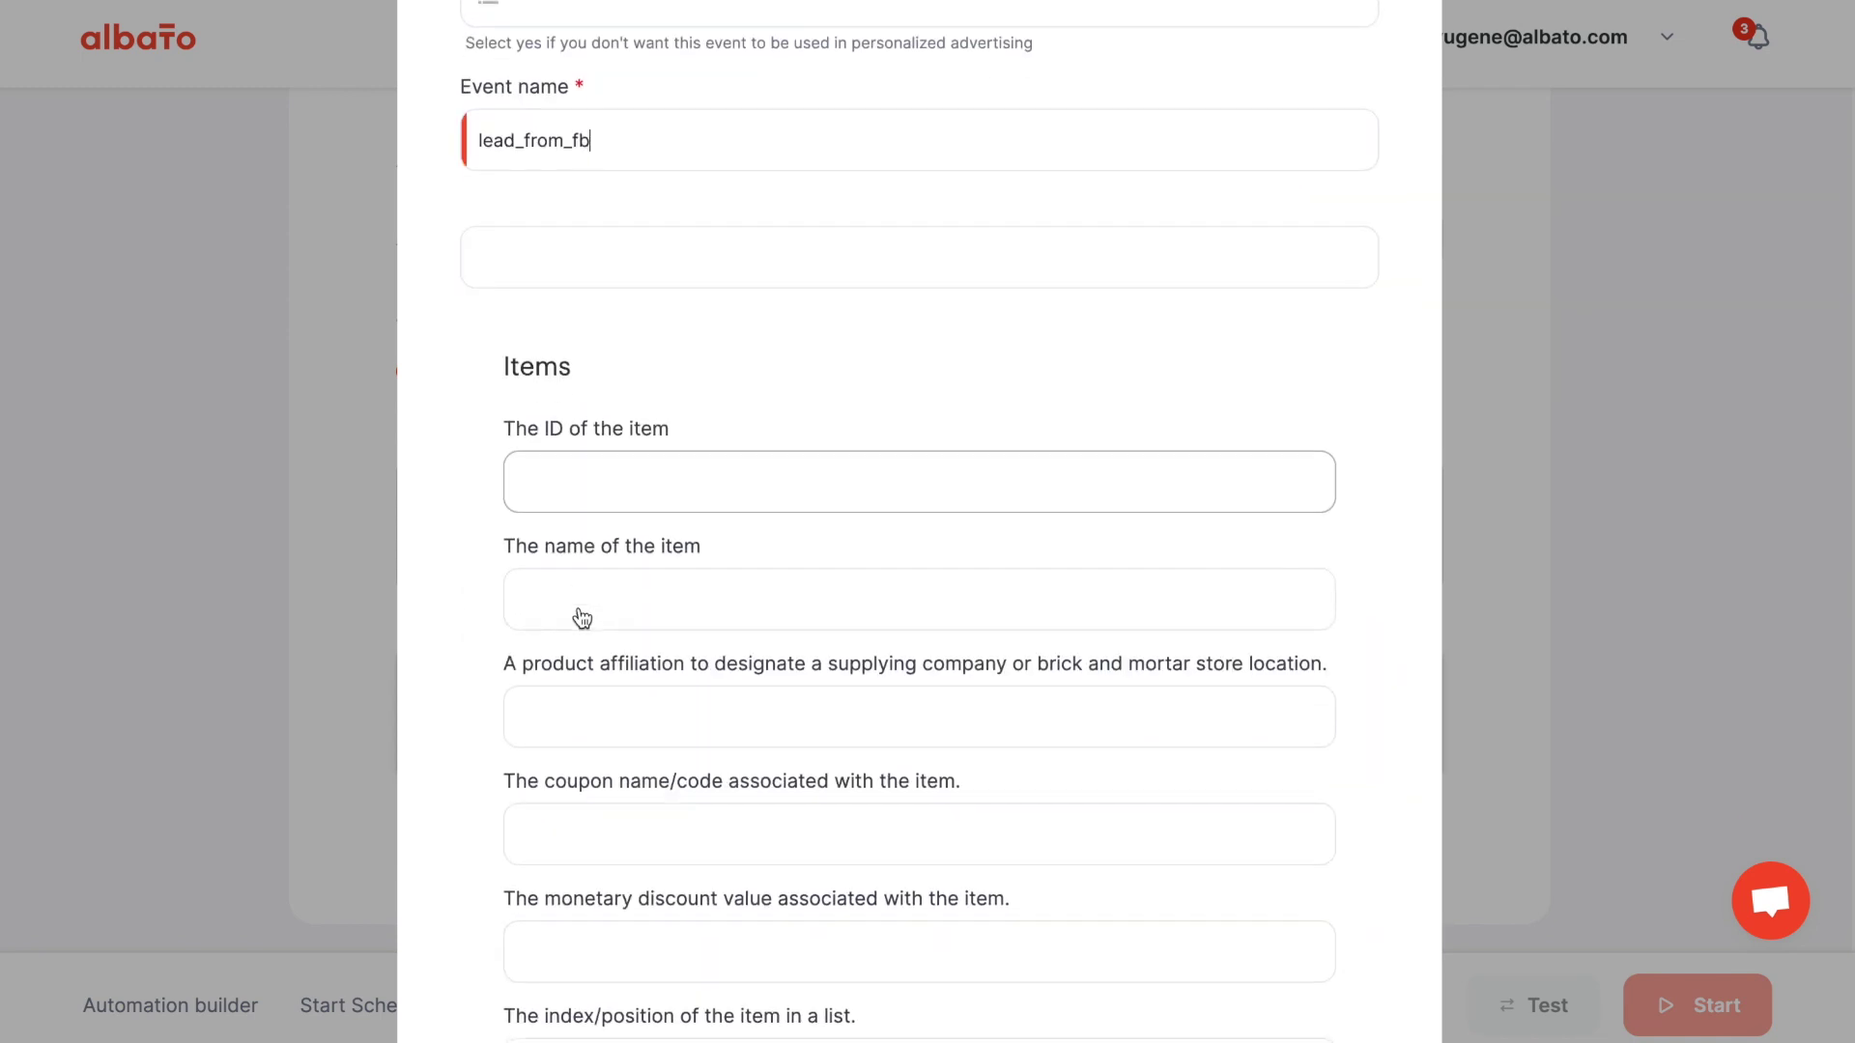
scroll(582, 619, "down", 2)
scroll(582, 618, "down", 2)
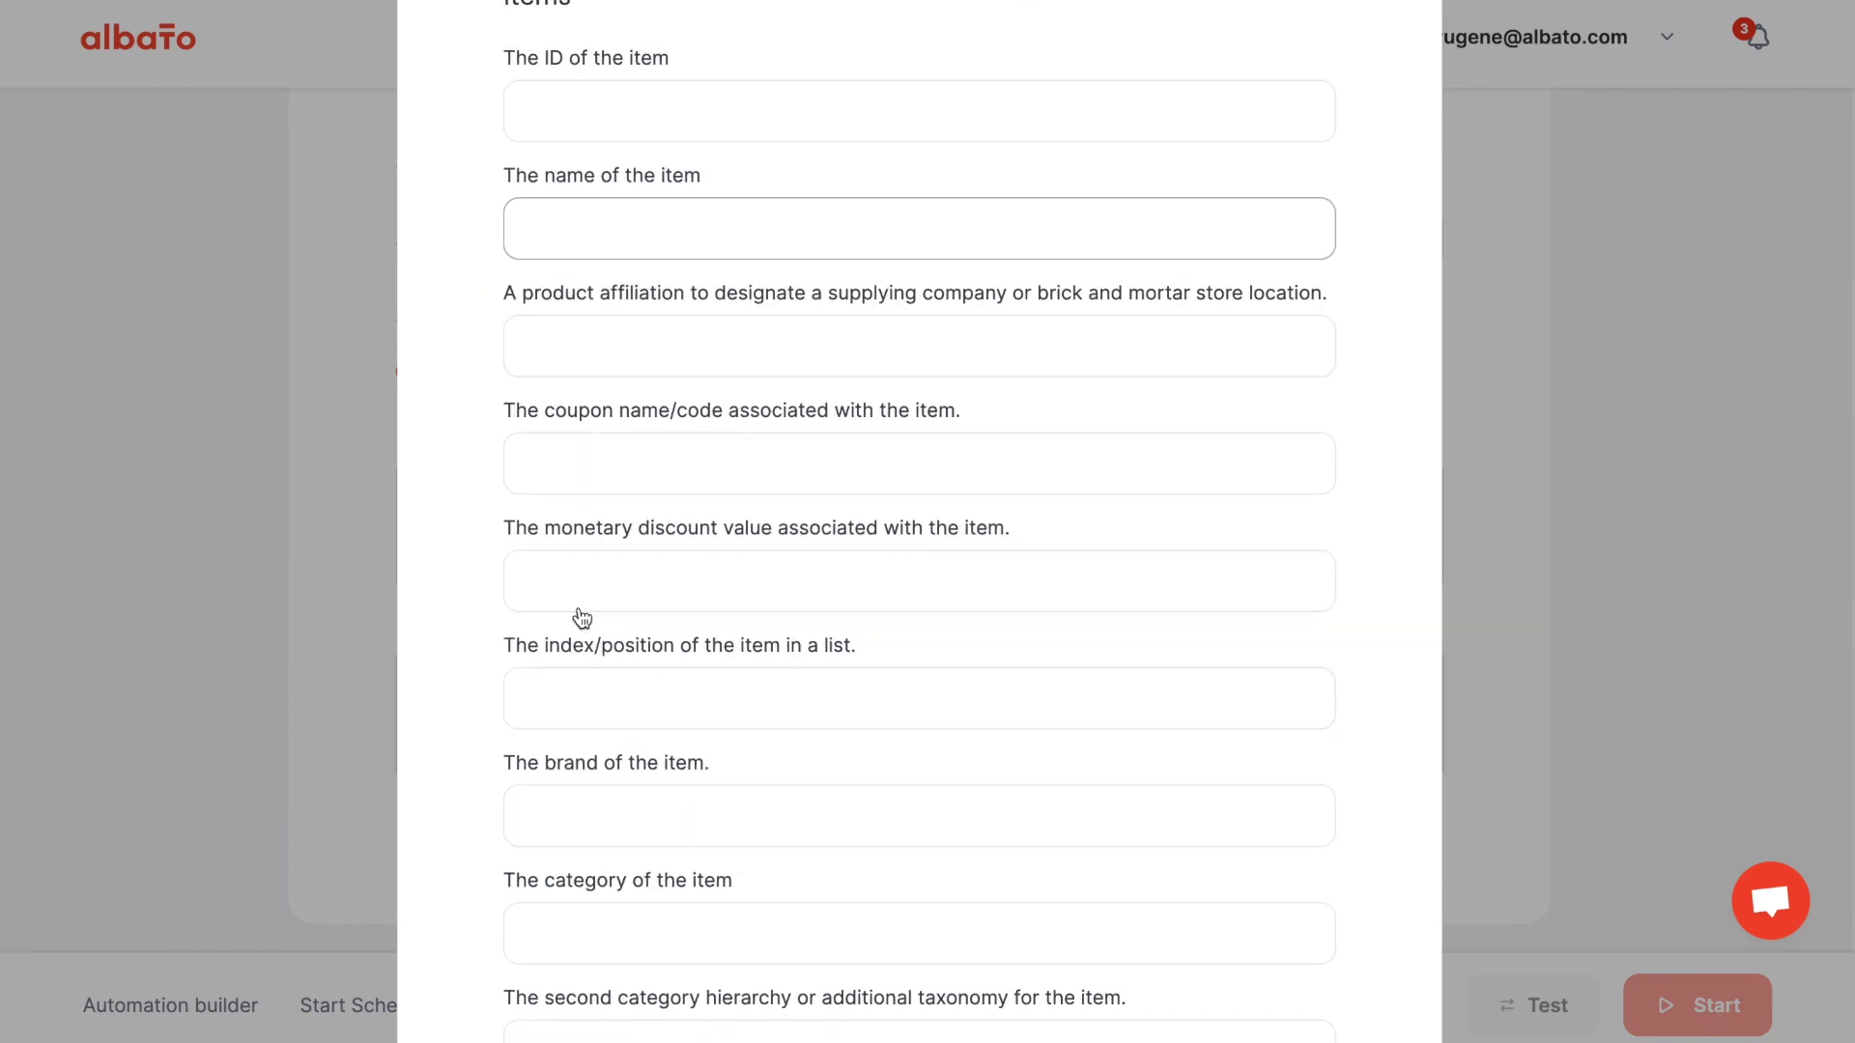
scroll(581, 618, "up", 3)
scroll(581, 619, "up", 7)
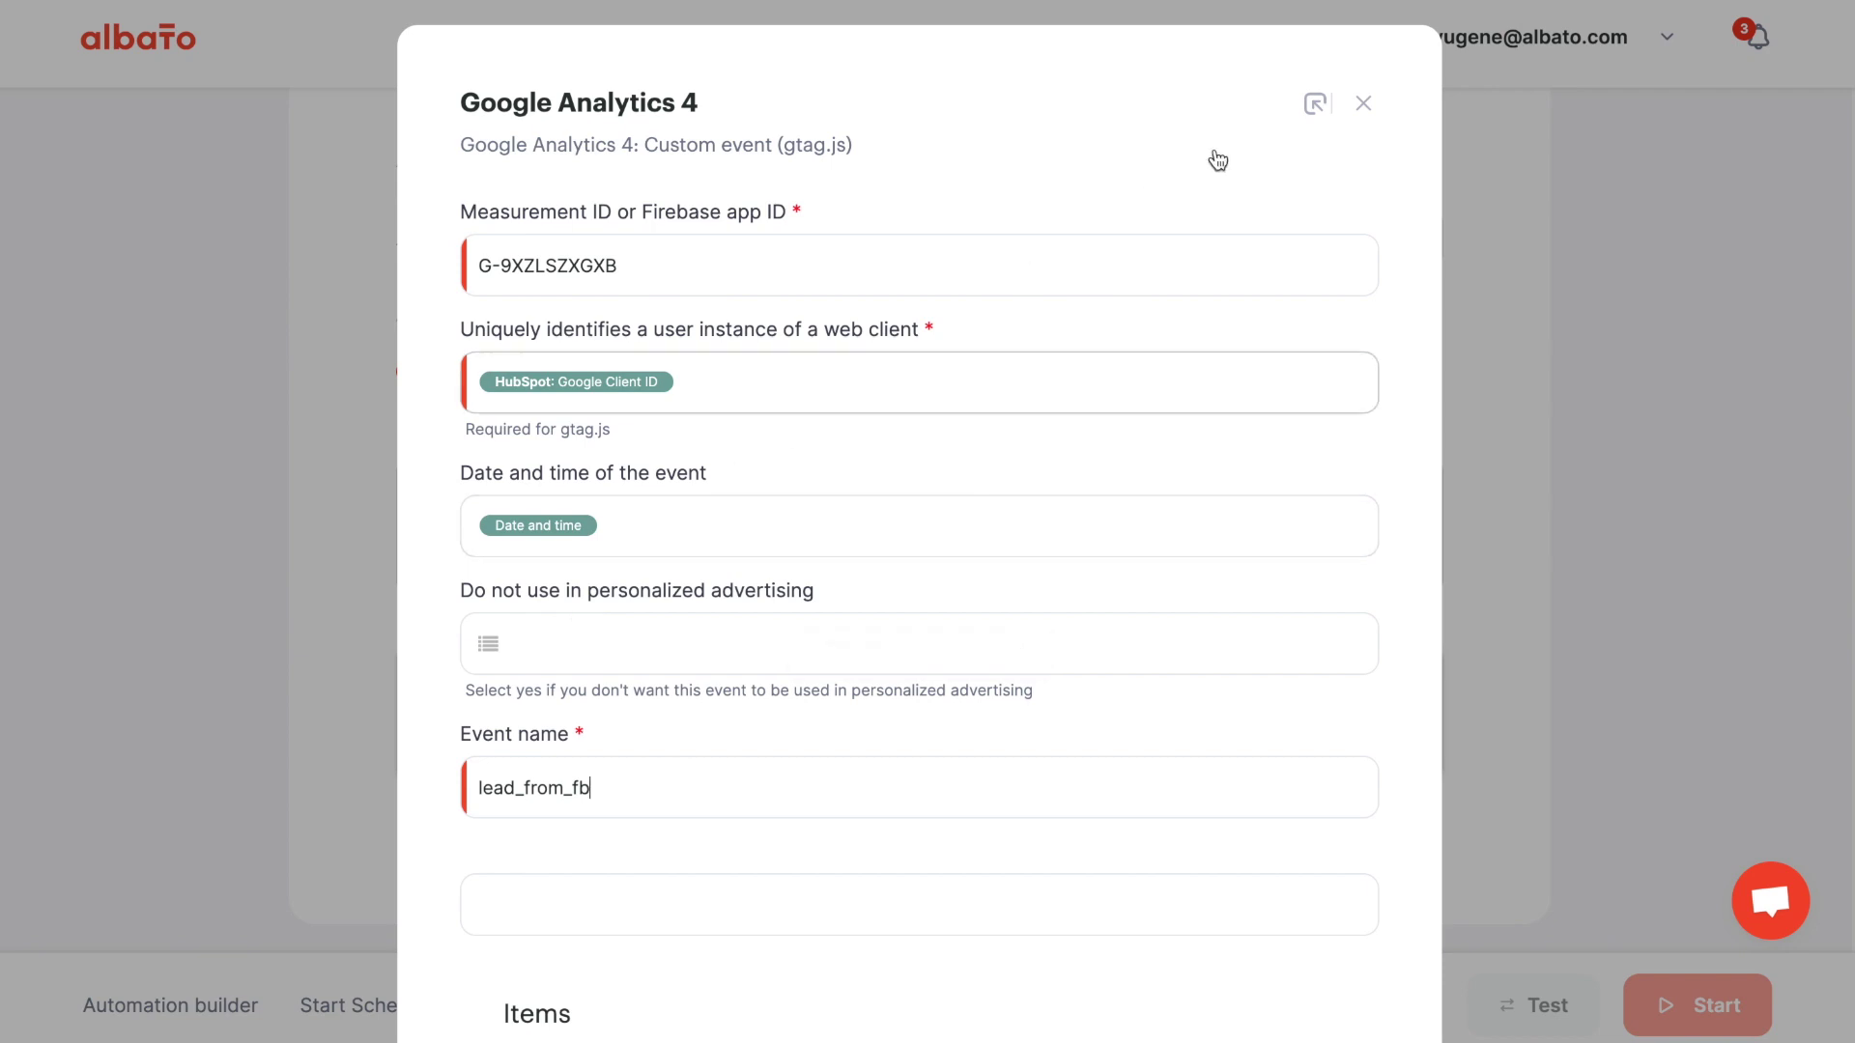
scroll(1343, 483, "down", 20)
left_click(1331, 922)
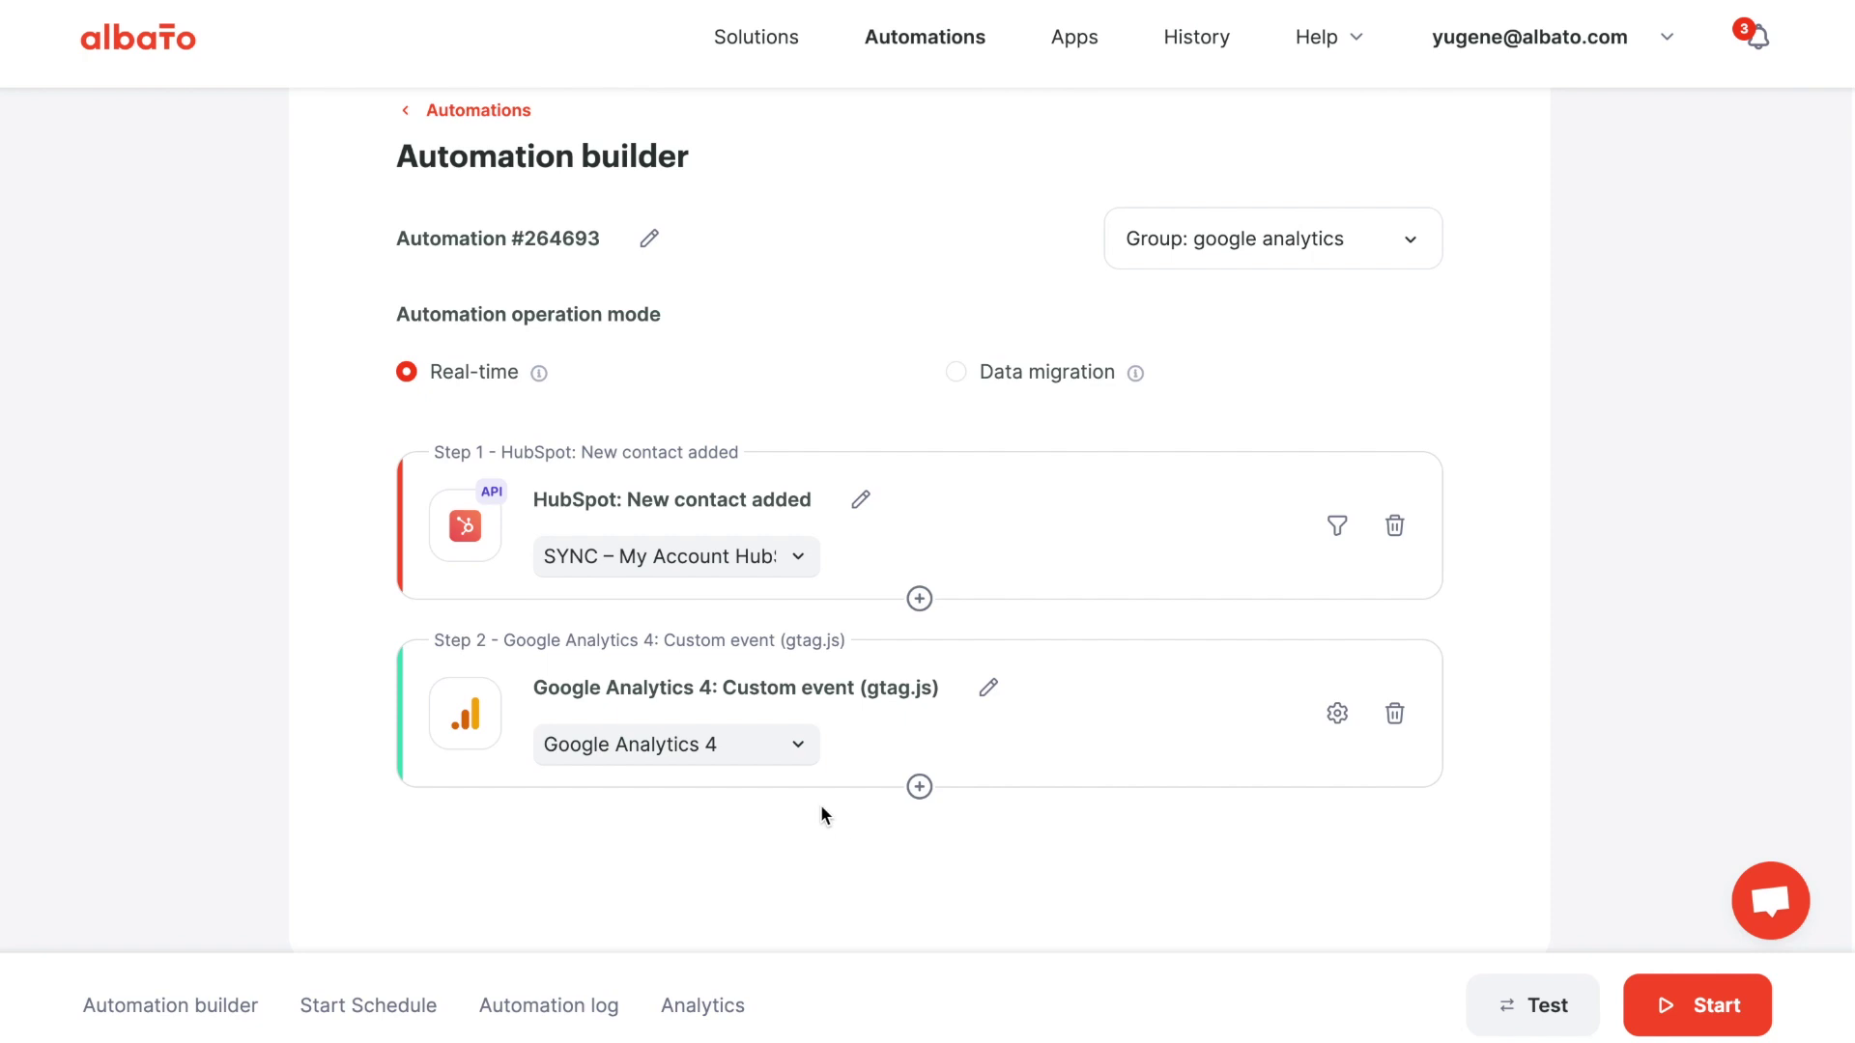
Add a revenue parameter to the Google Analytics 4 connection's Parameters and save it
left_click(742, 758)
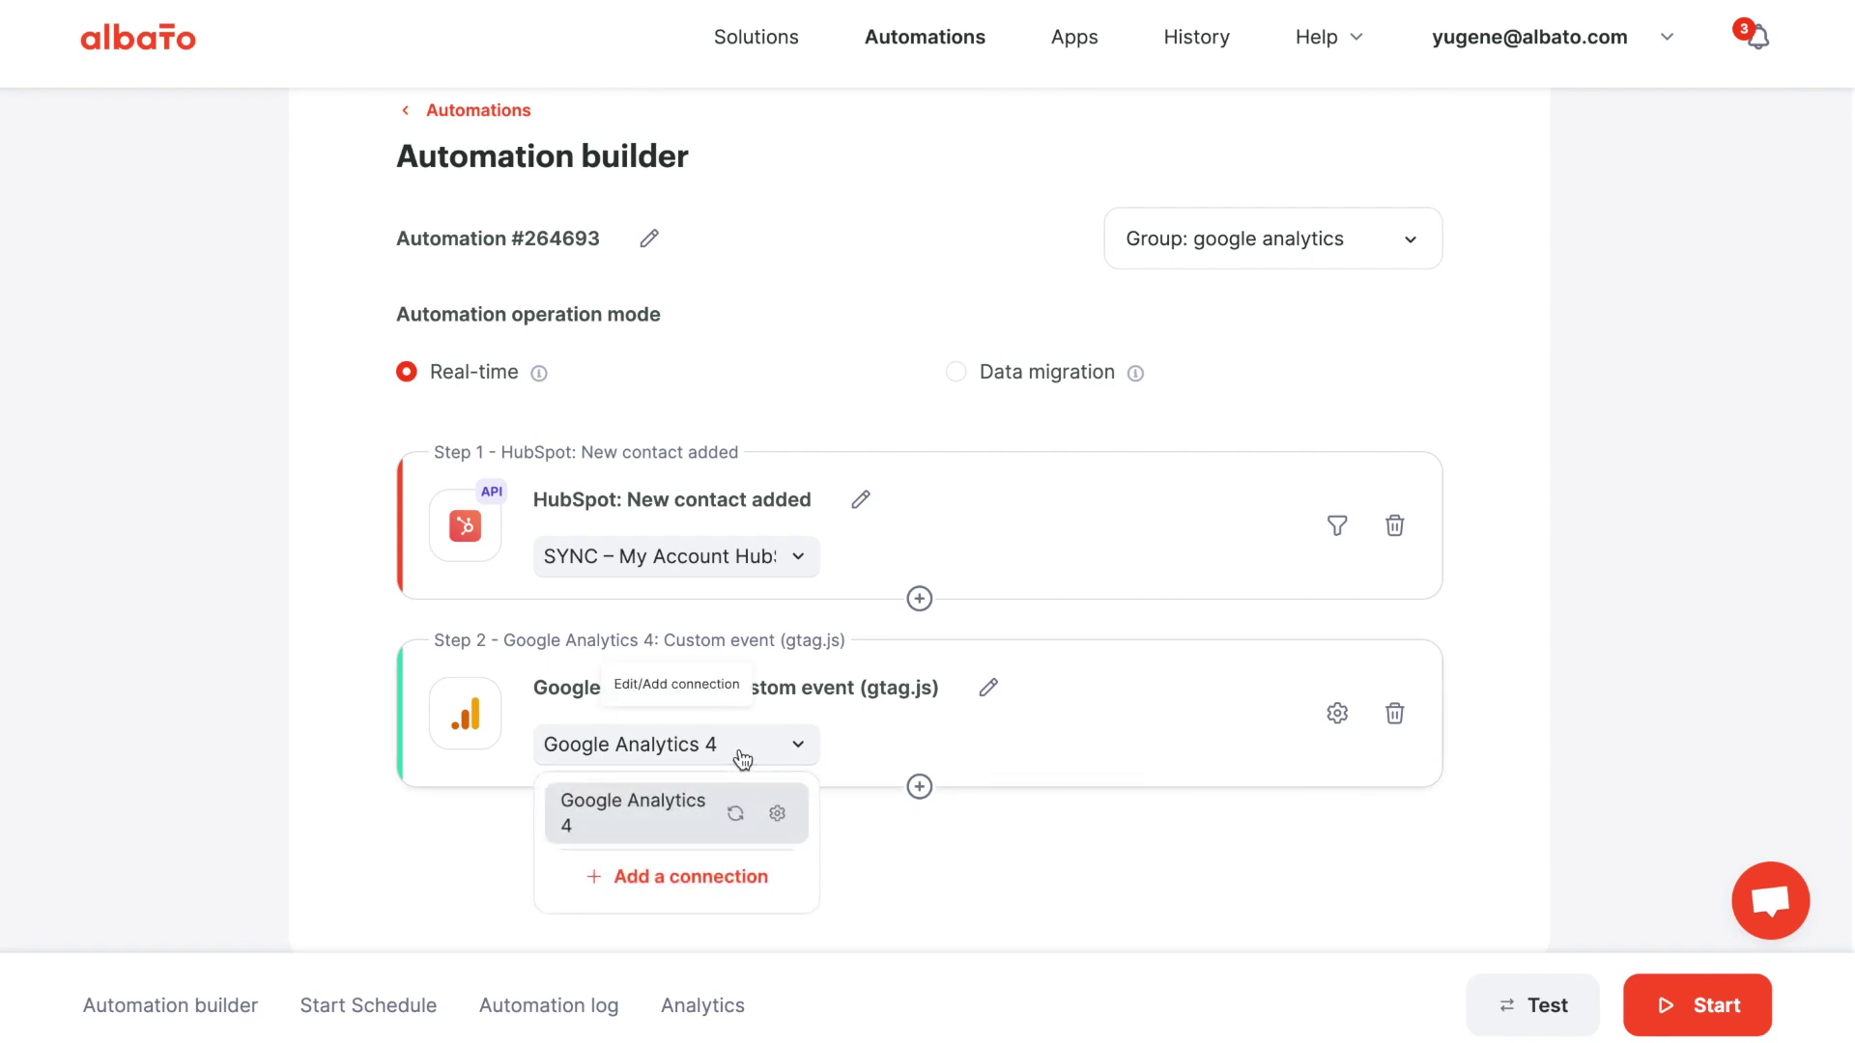
left_click(776, 814)
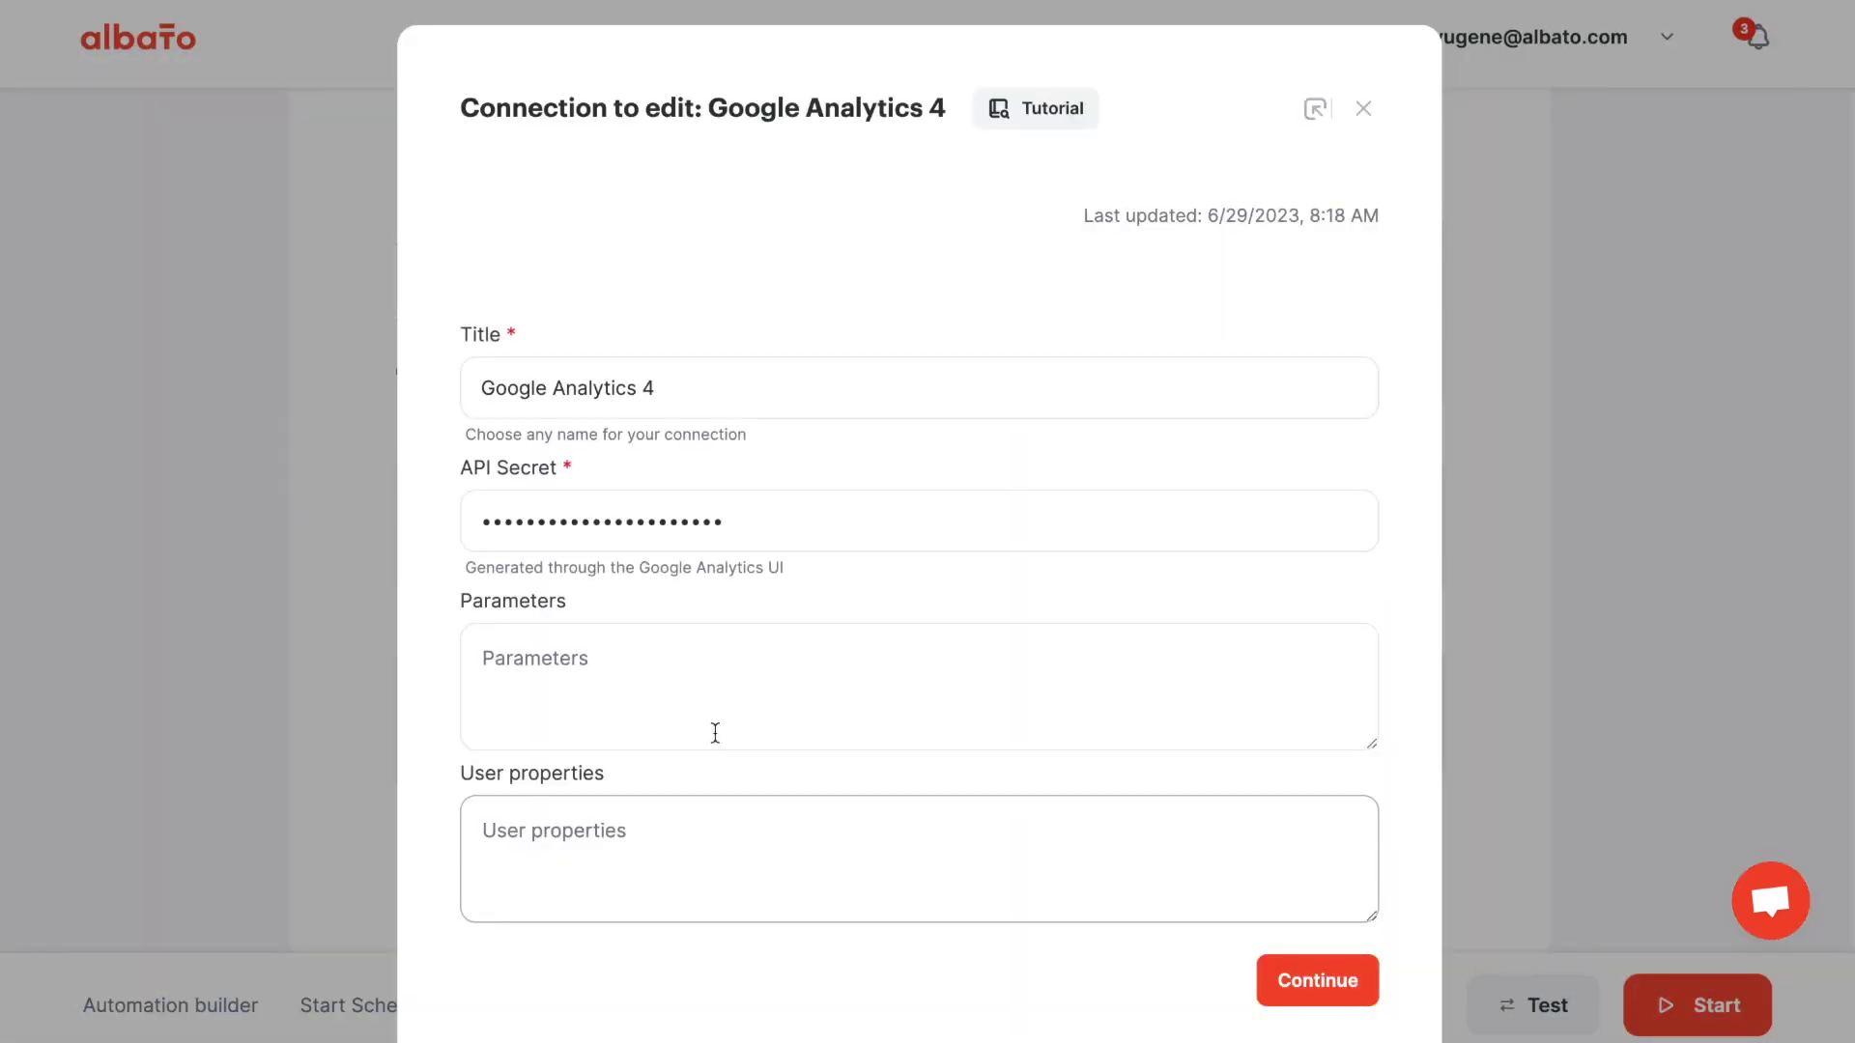
left_click(666, 667)
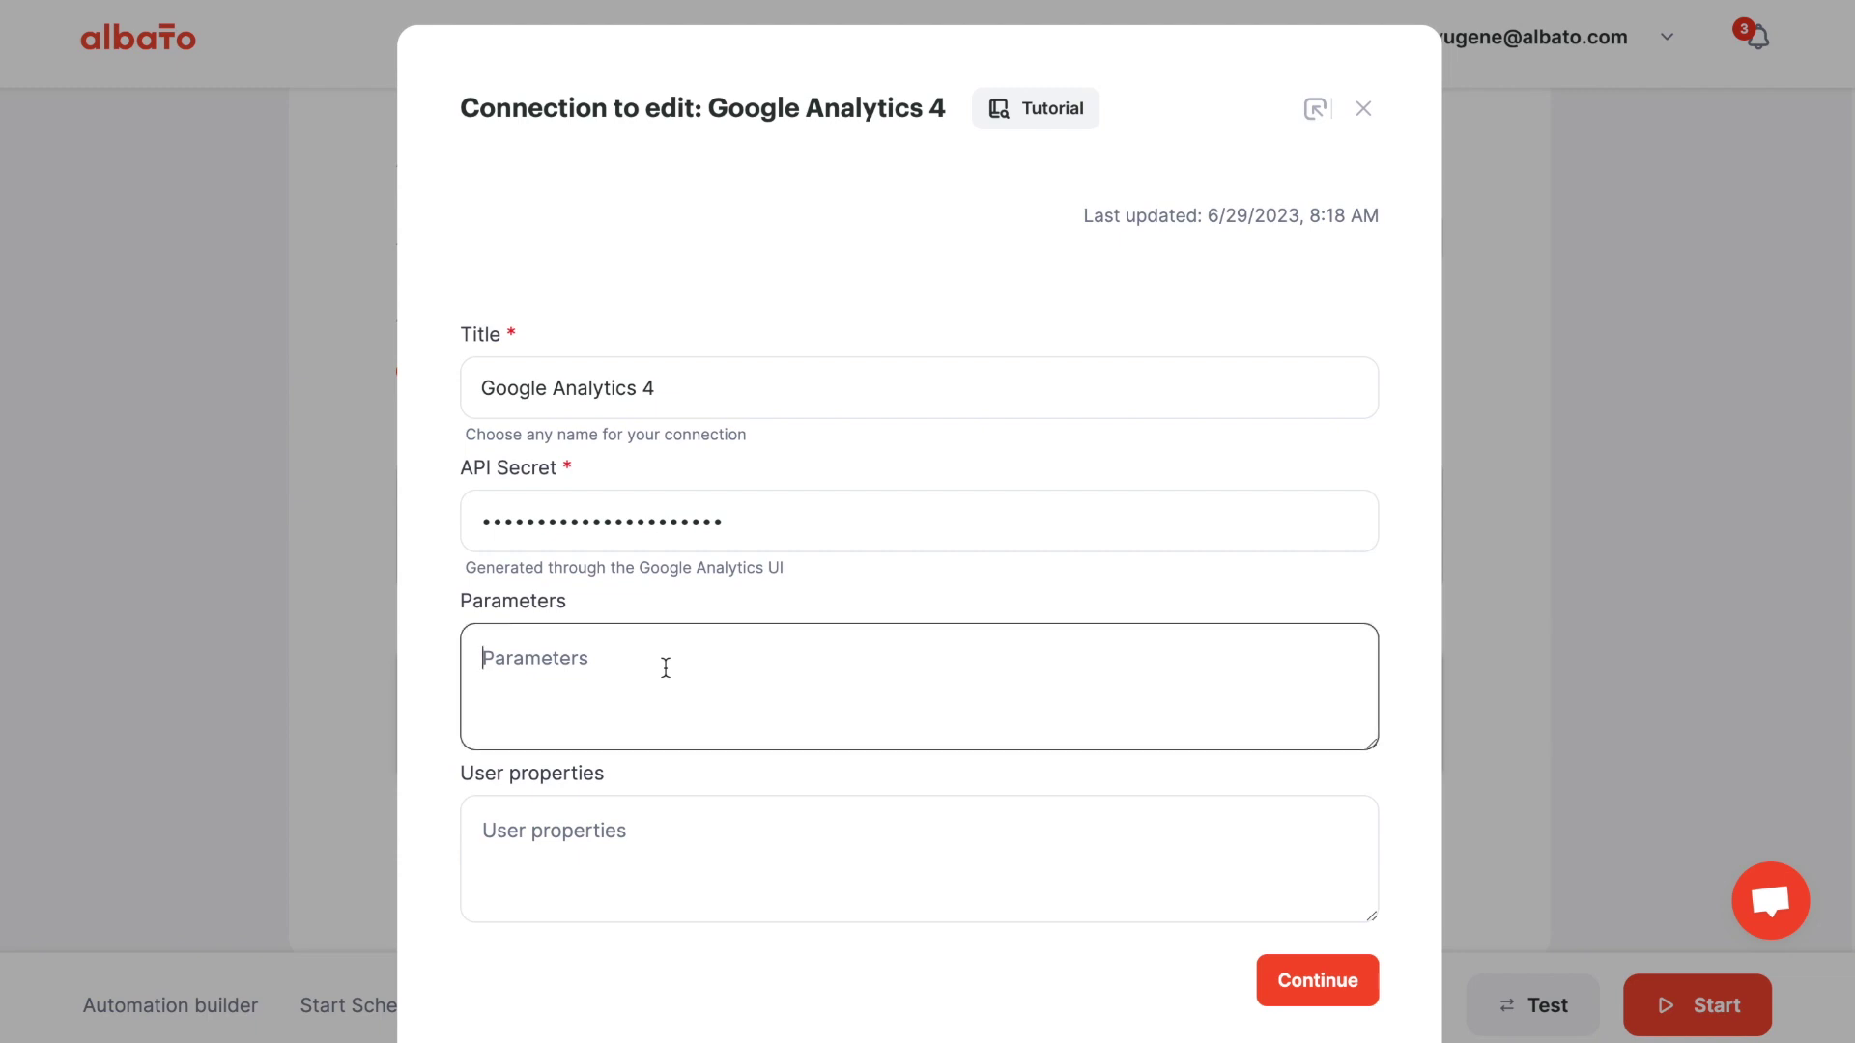
type("revenue")
left_click(1308, 983)
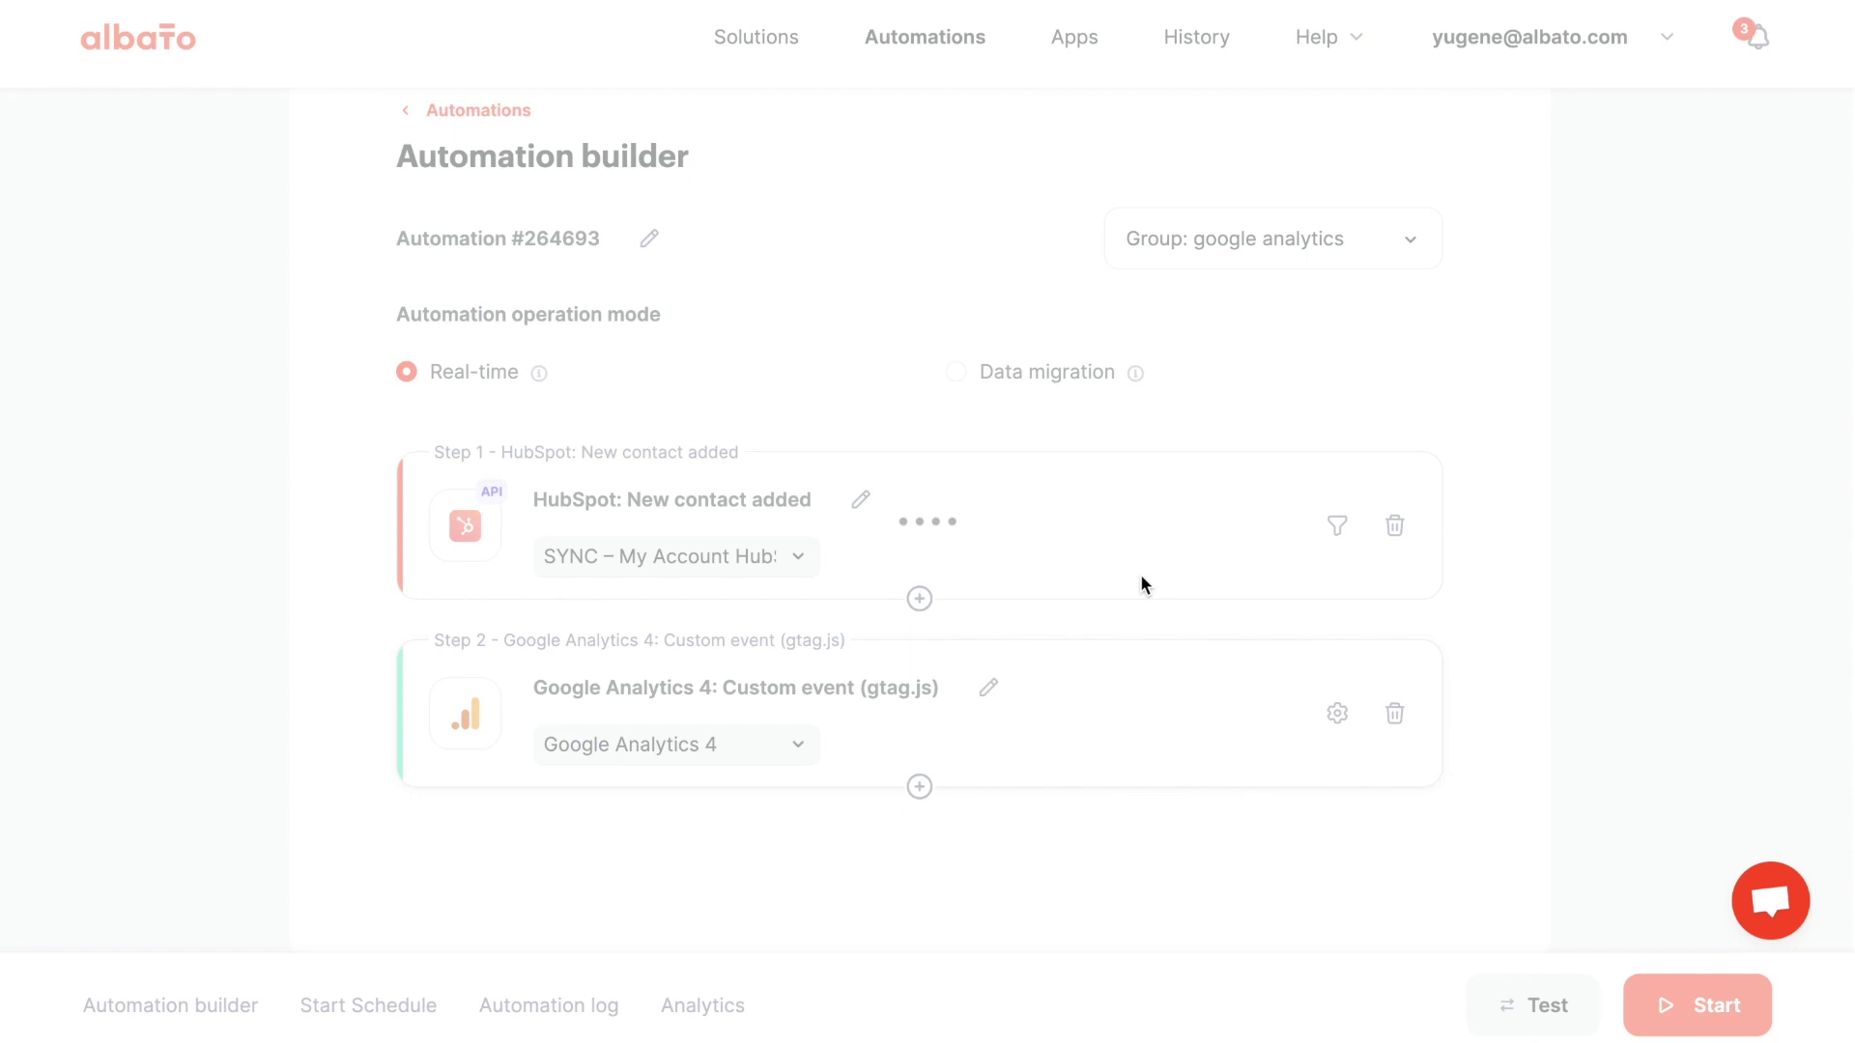
Map the step's revenue field to HubSpot's Event Revenue and save the settings
left_click(1337, 714)
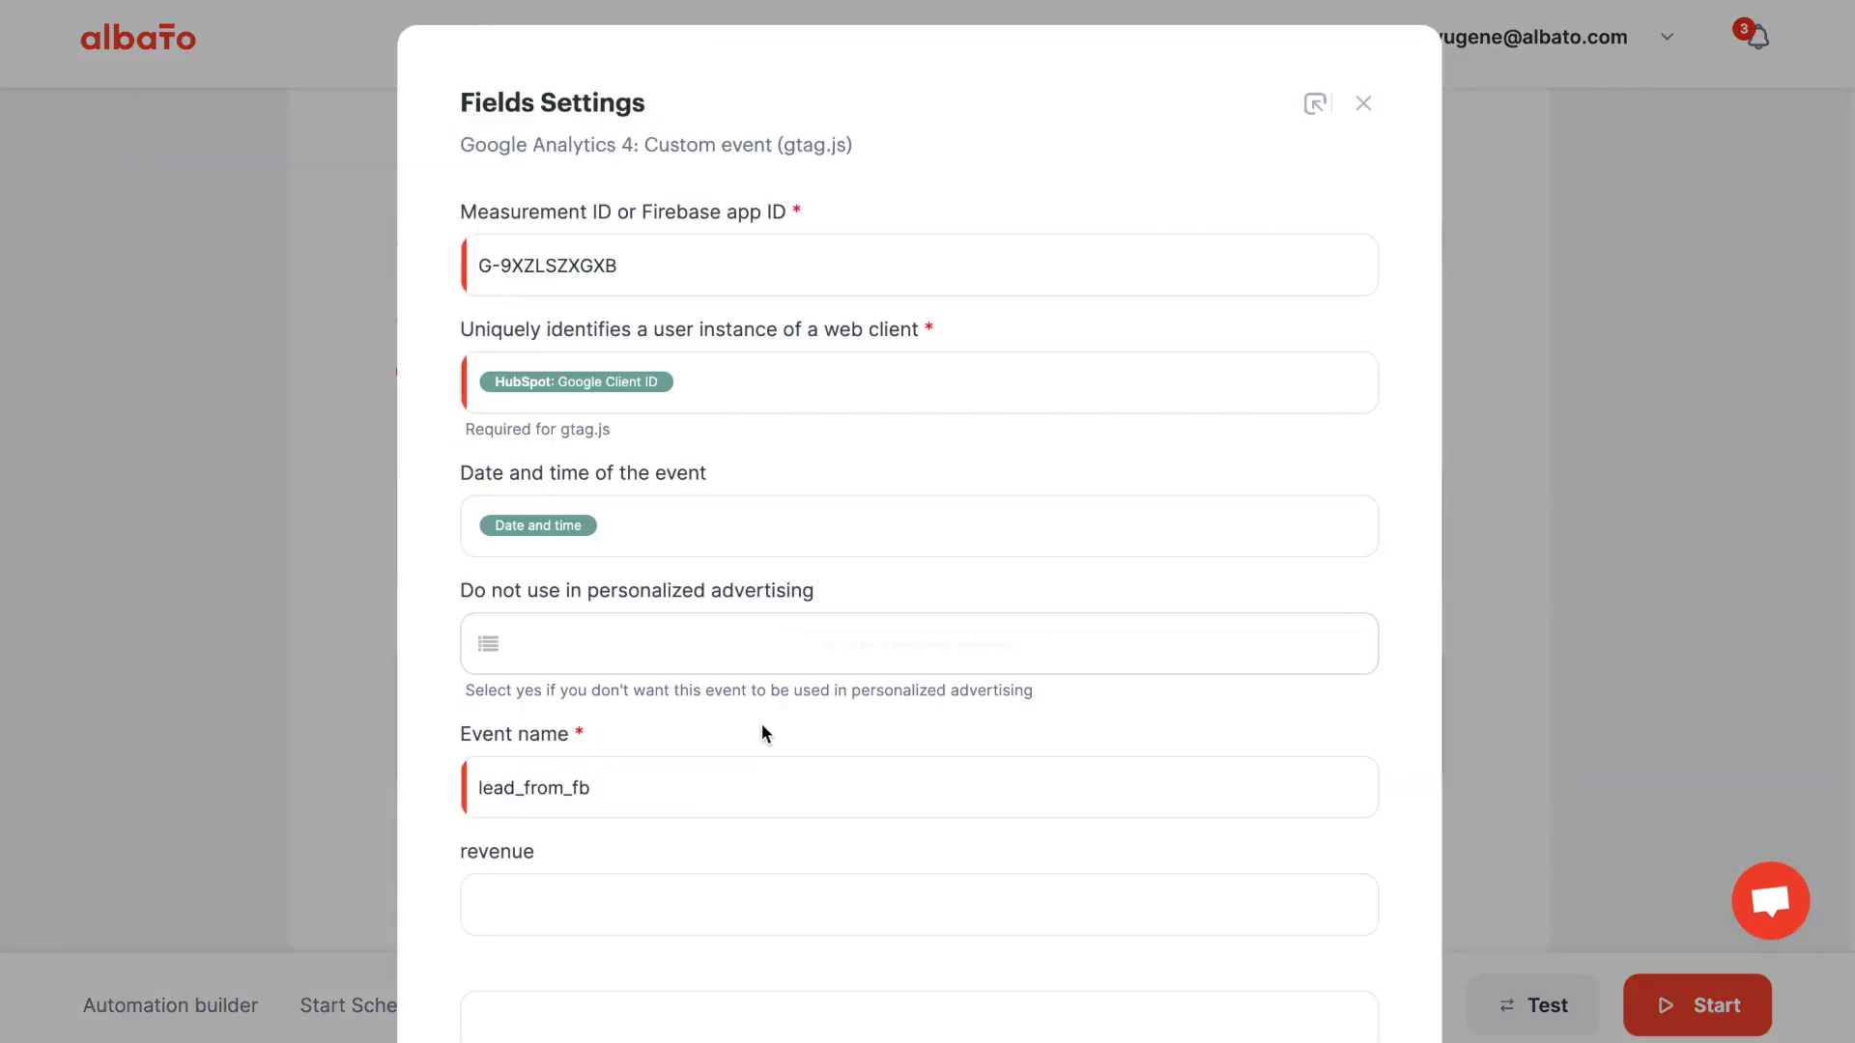
scroll(762, 734, "down", 2)
left_click(758, 770)
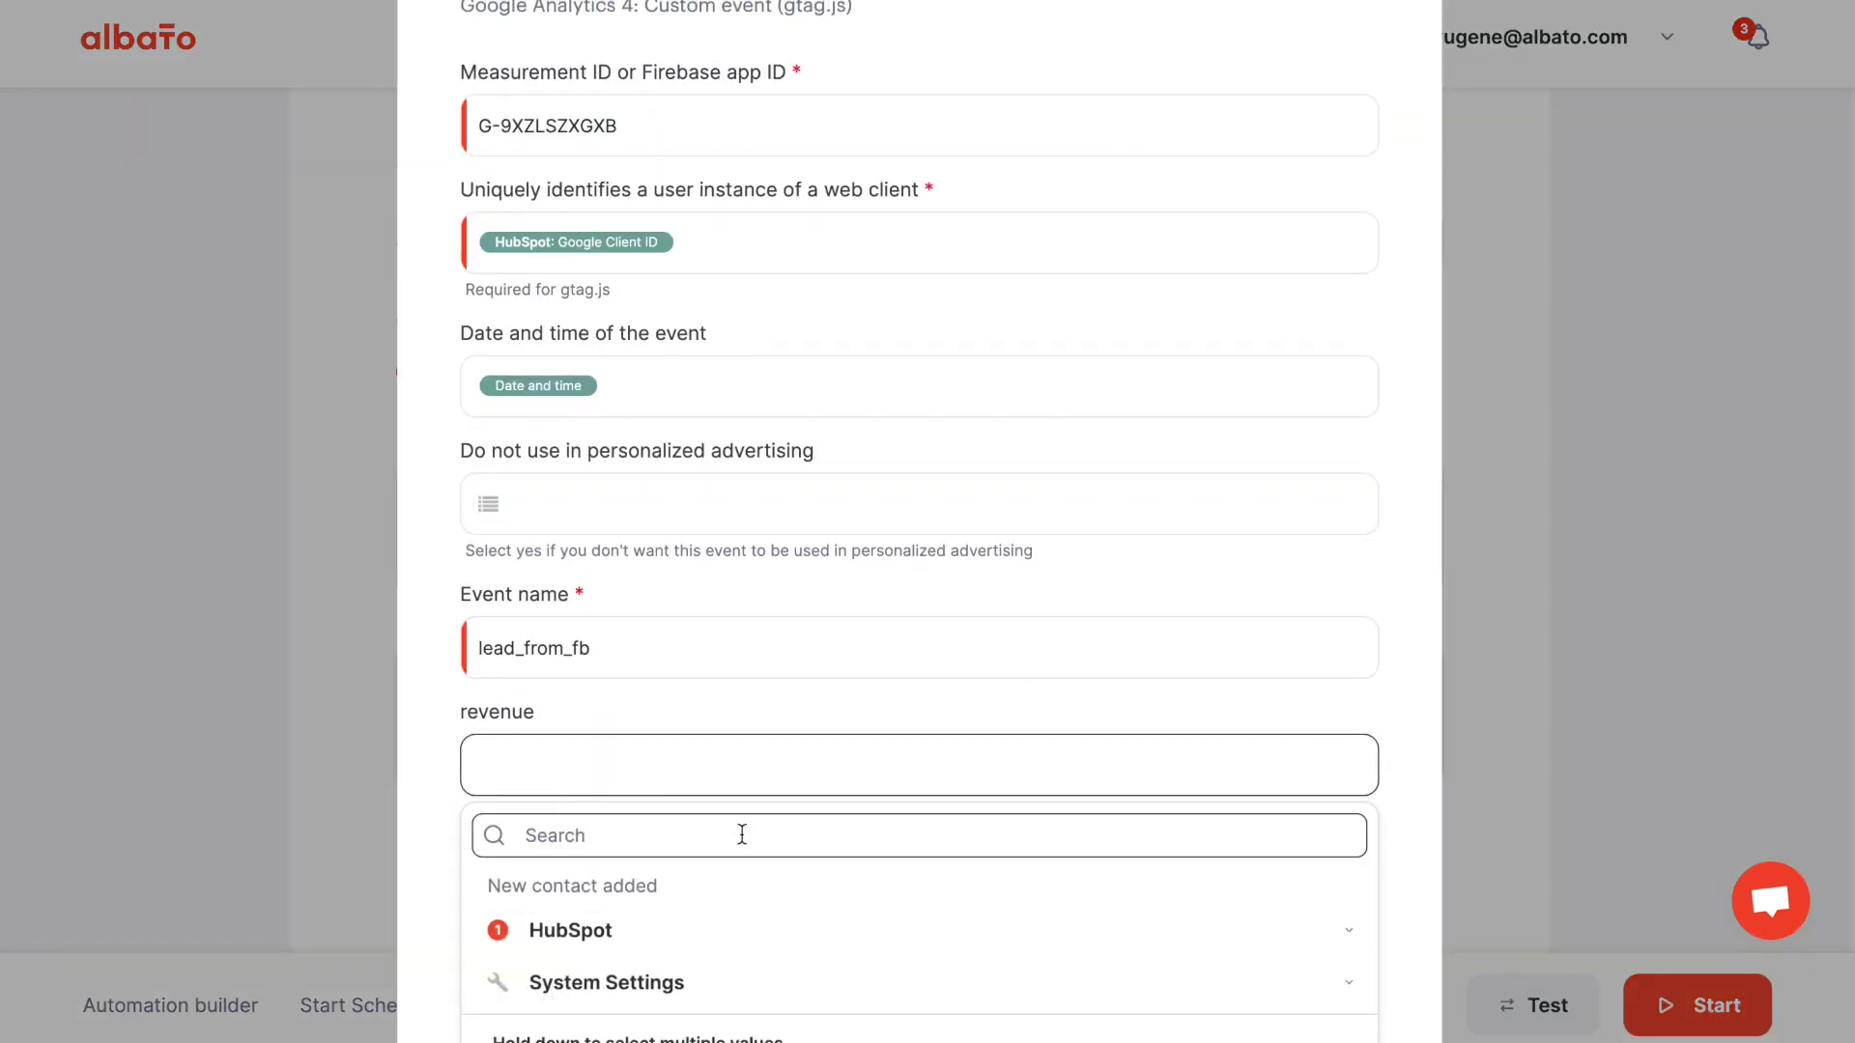
type("rev")
scroll(792, 728, "down", 4)
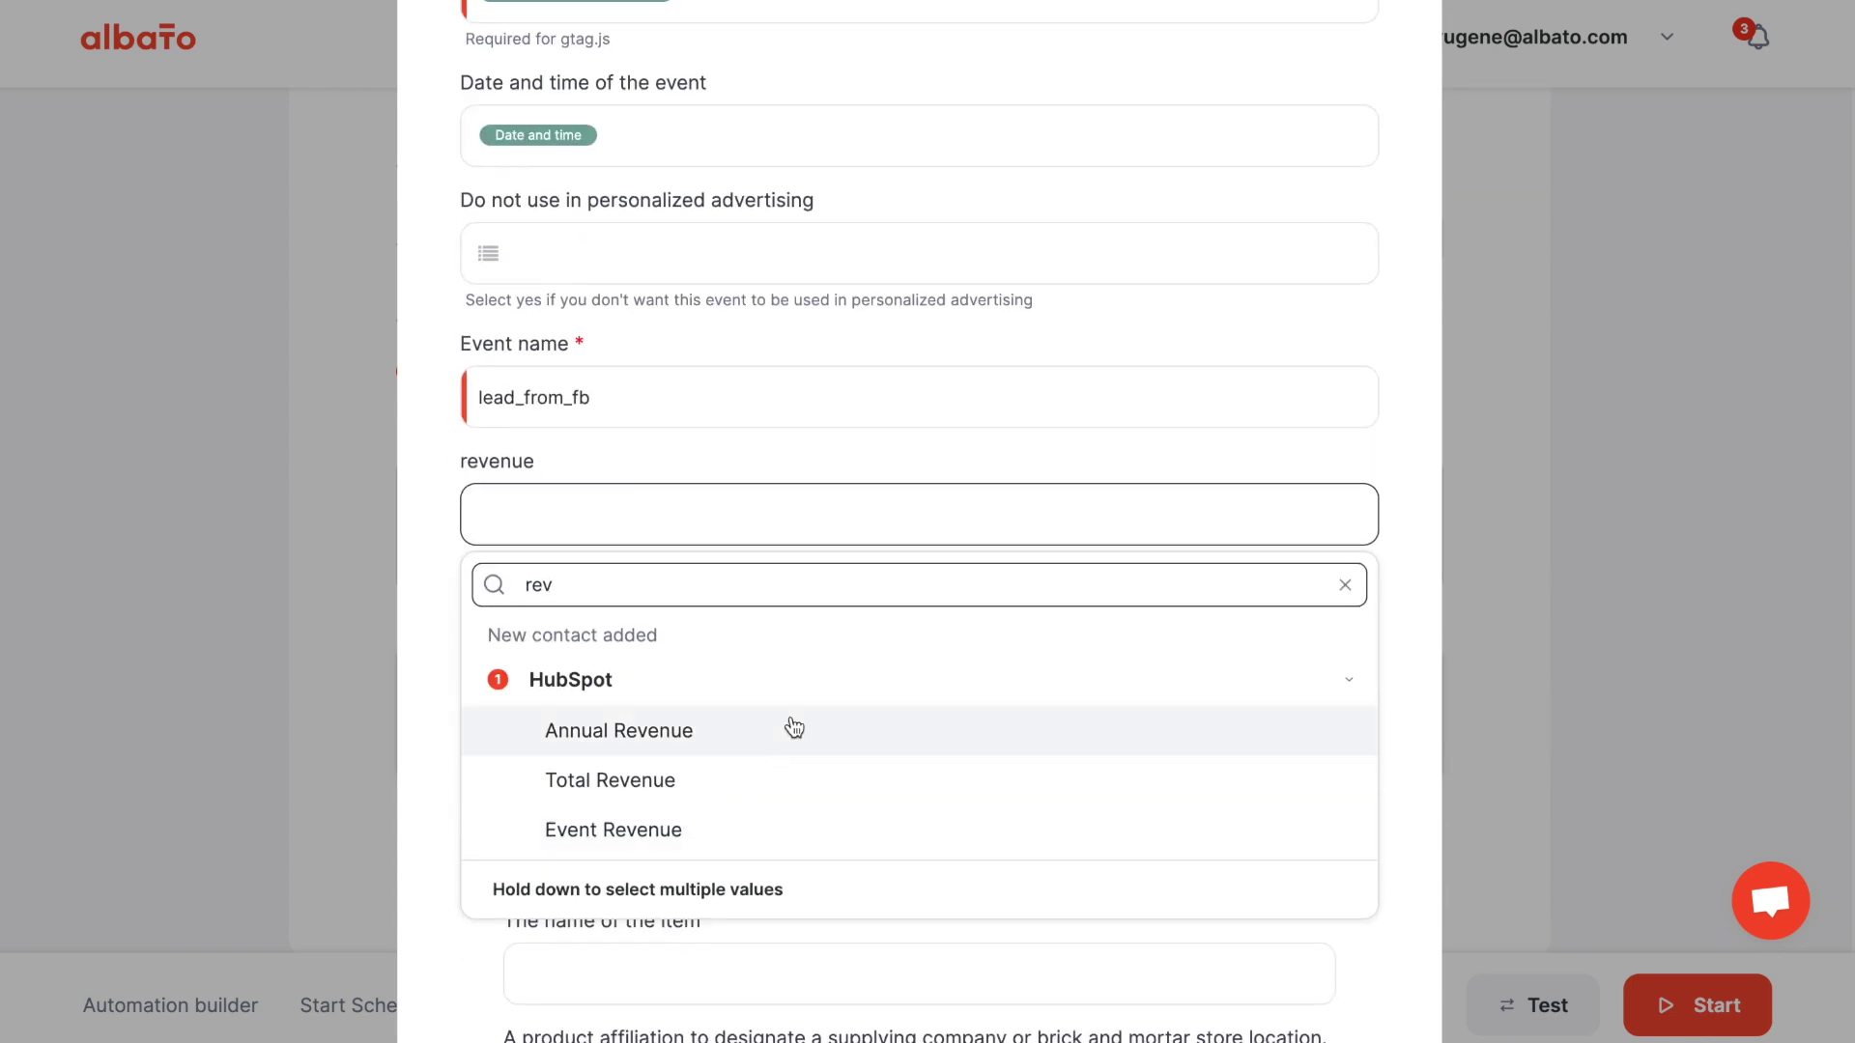
left_click(778, 828)
scroll(778, 829, "down", 2)
scroll(779, 831, "down", 15)
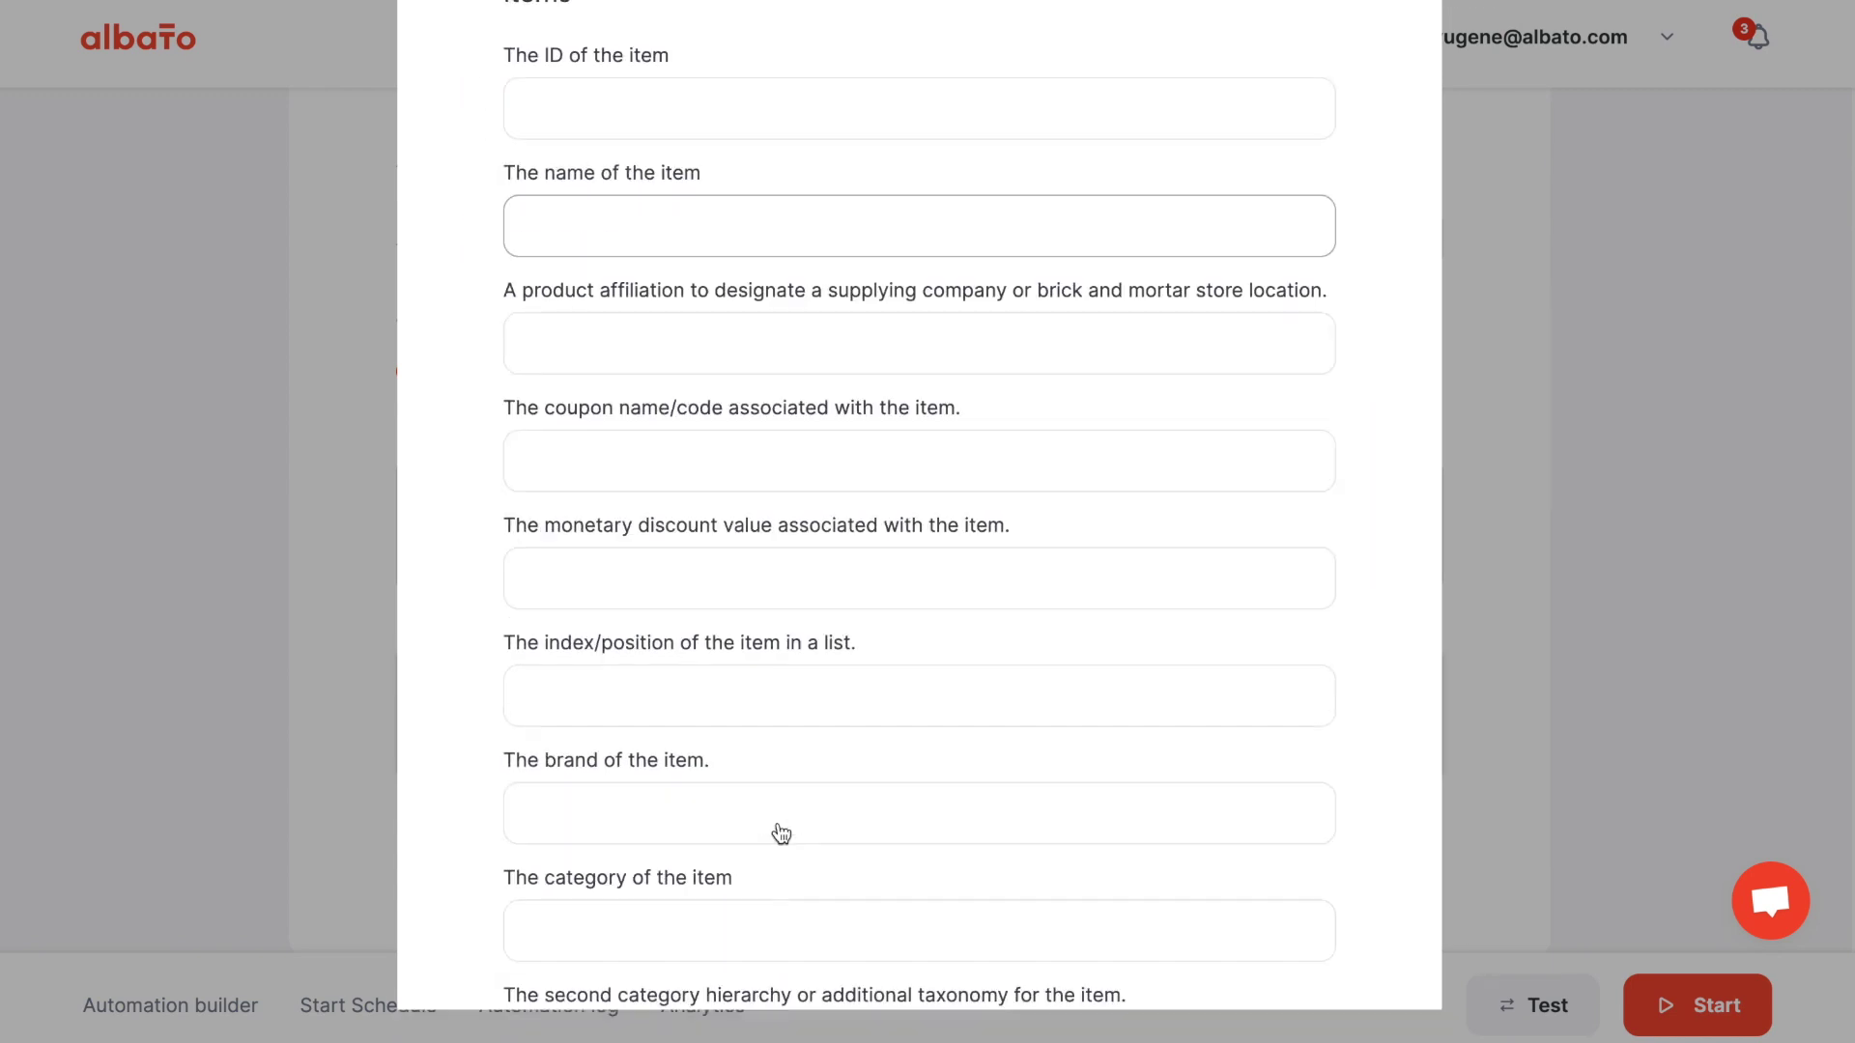
left_click(1337, 937)
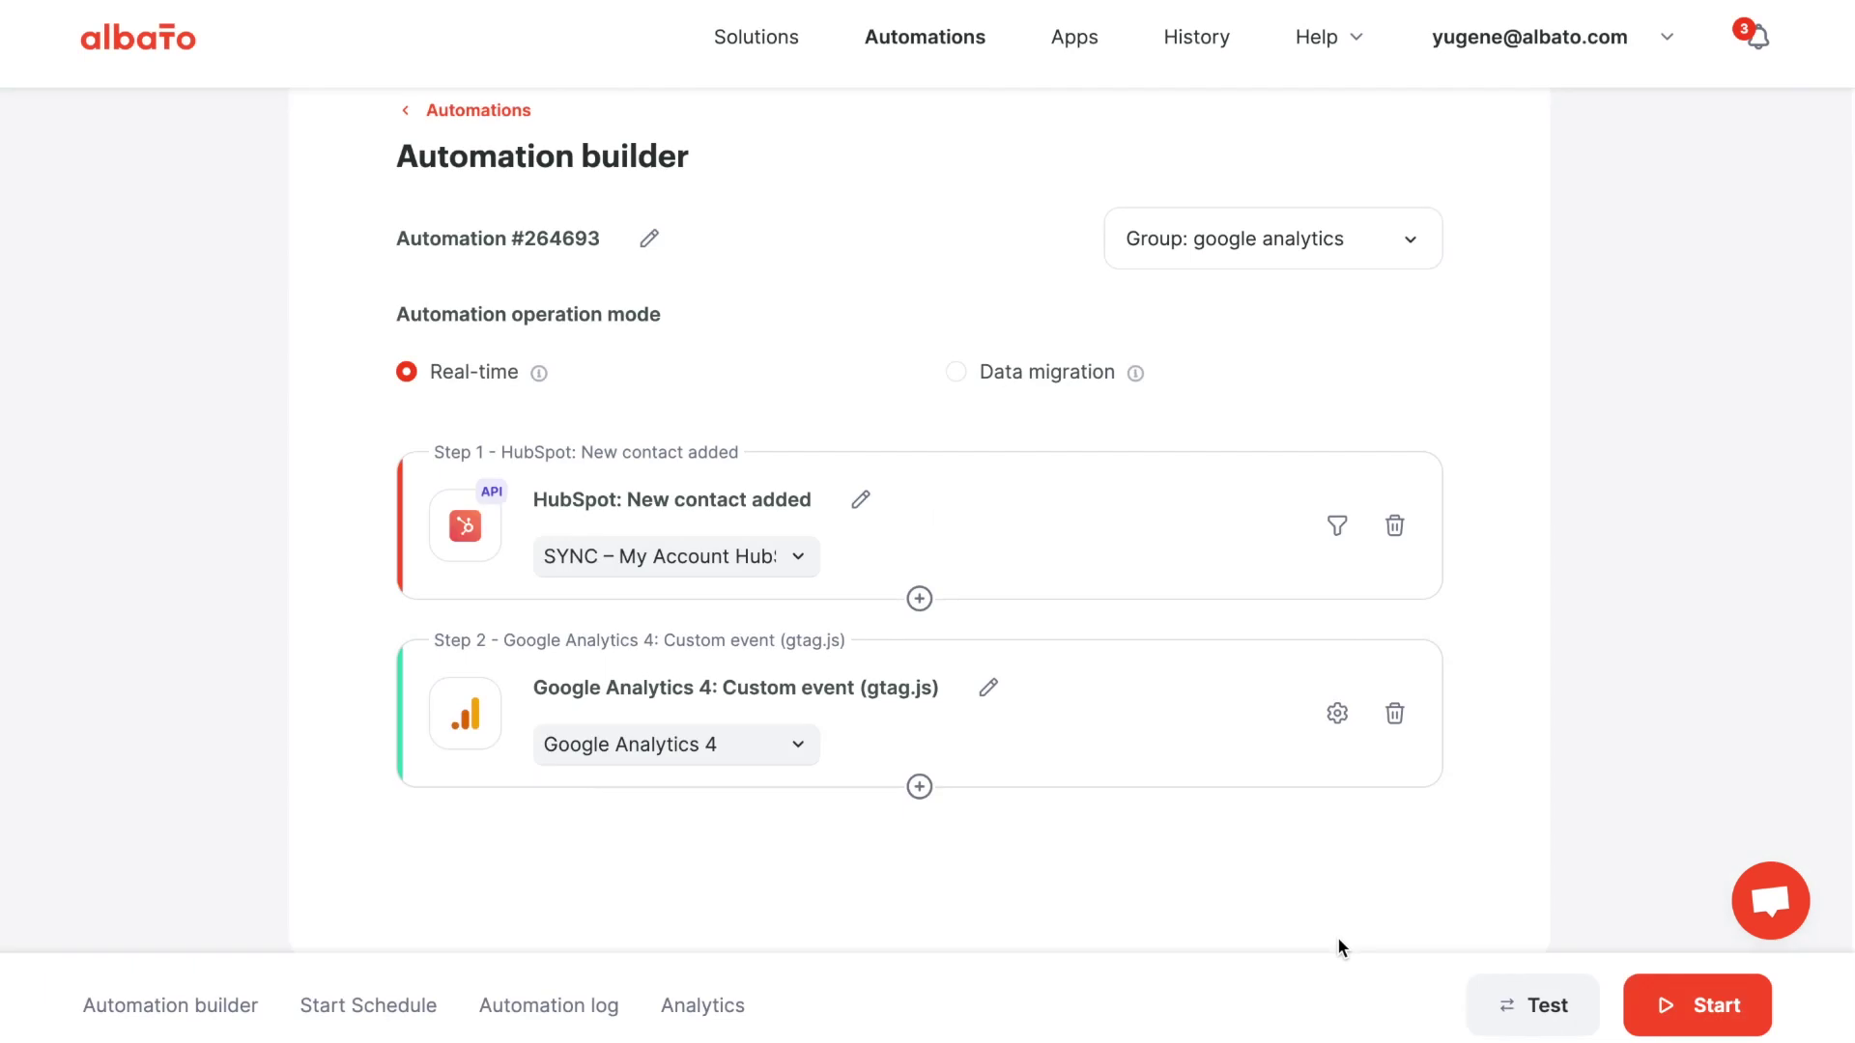
left_click(1339, 532)
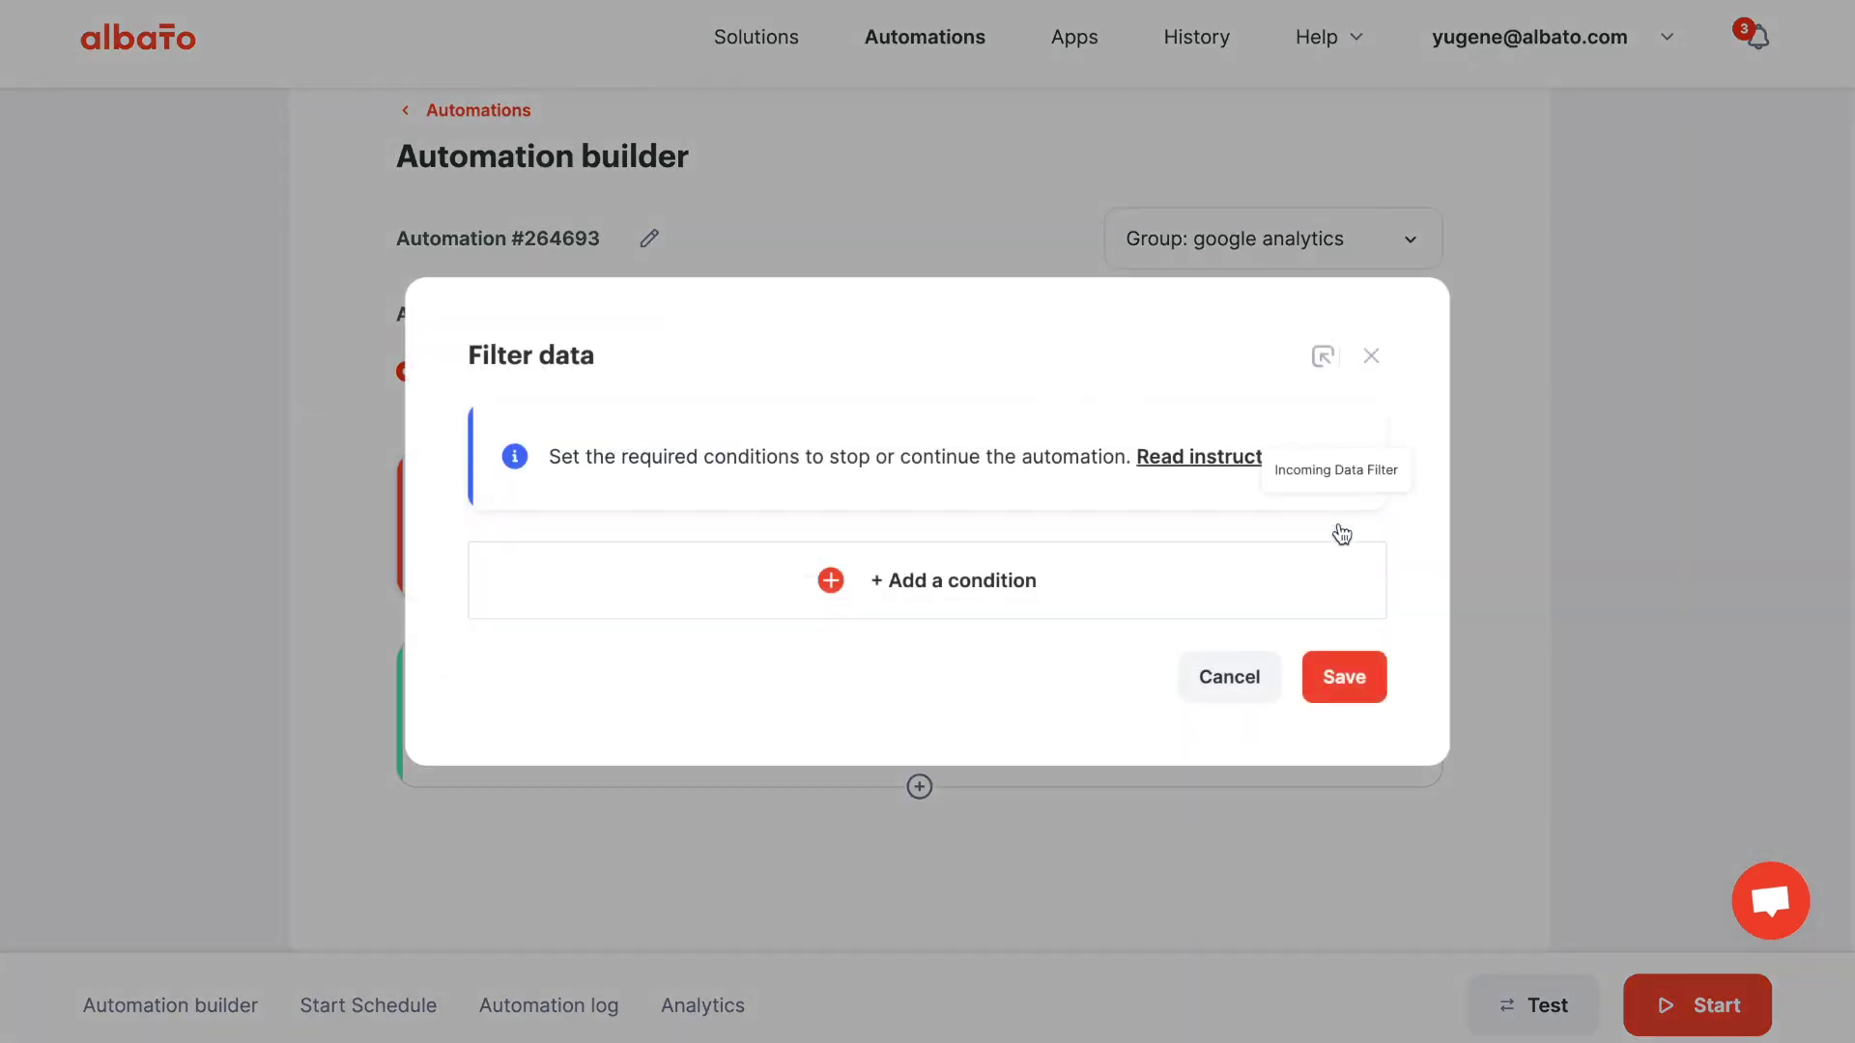
left_click(853, 591)
left_click(682, 566)
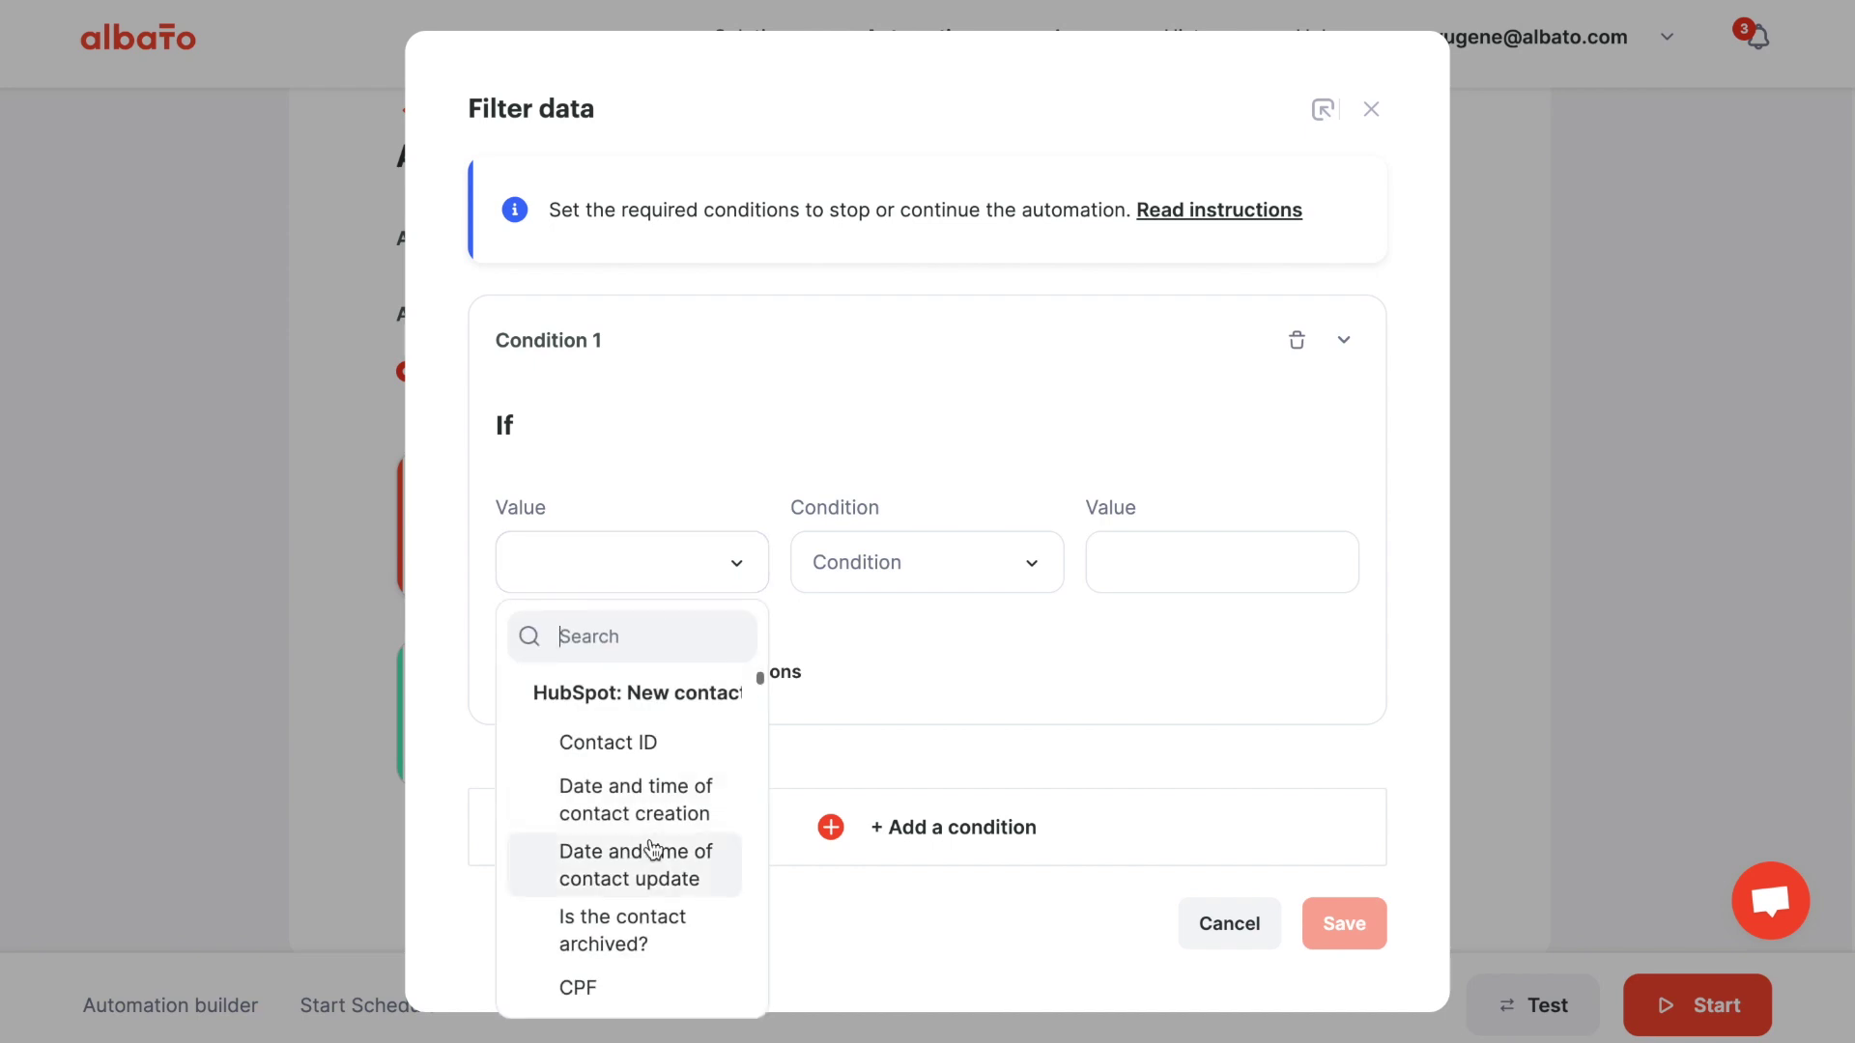
scroll(646, 850, "down", 5)
scroll(651, 850, "down", 7)
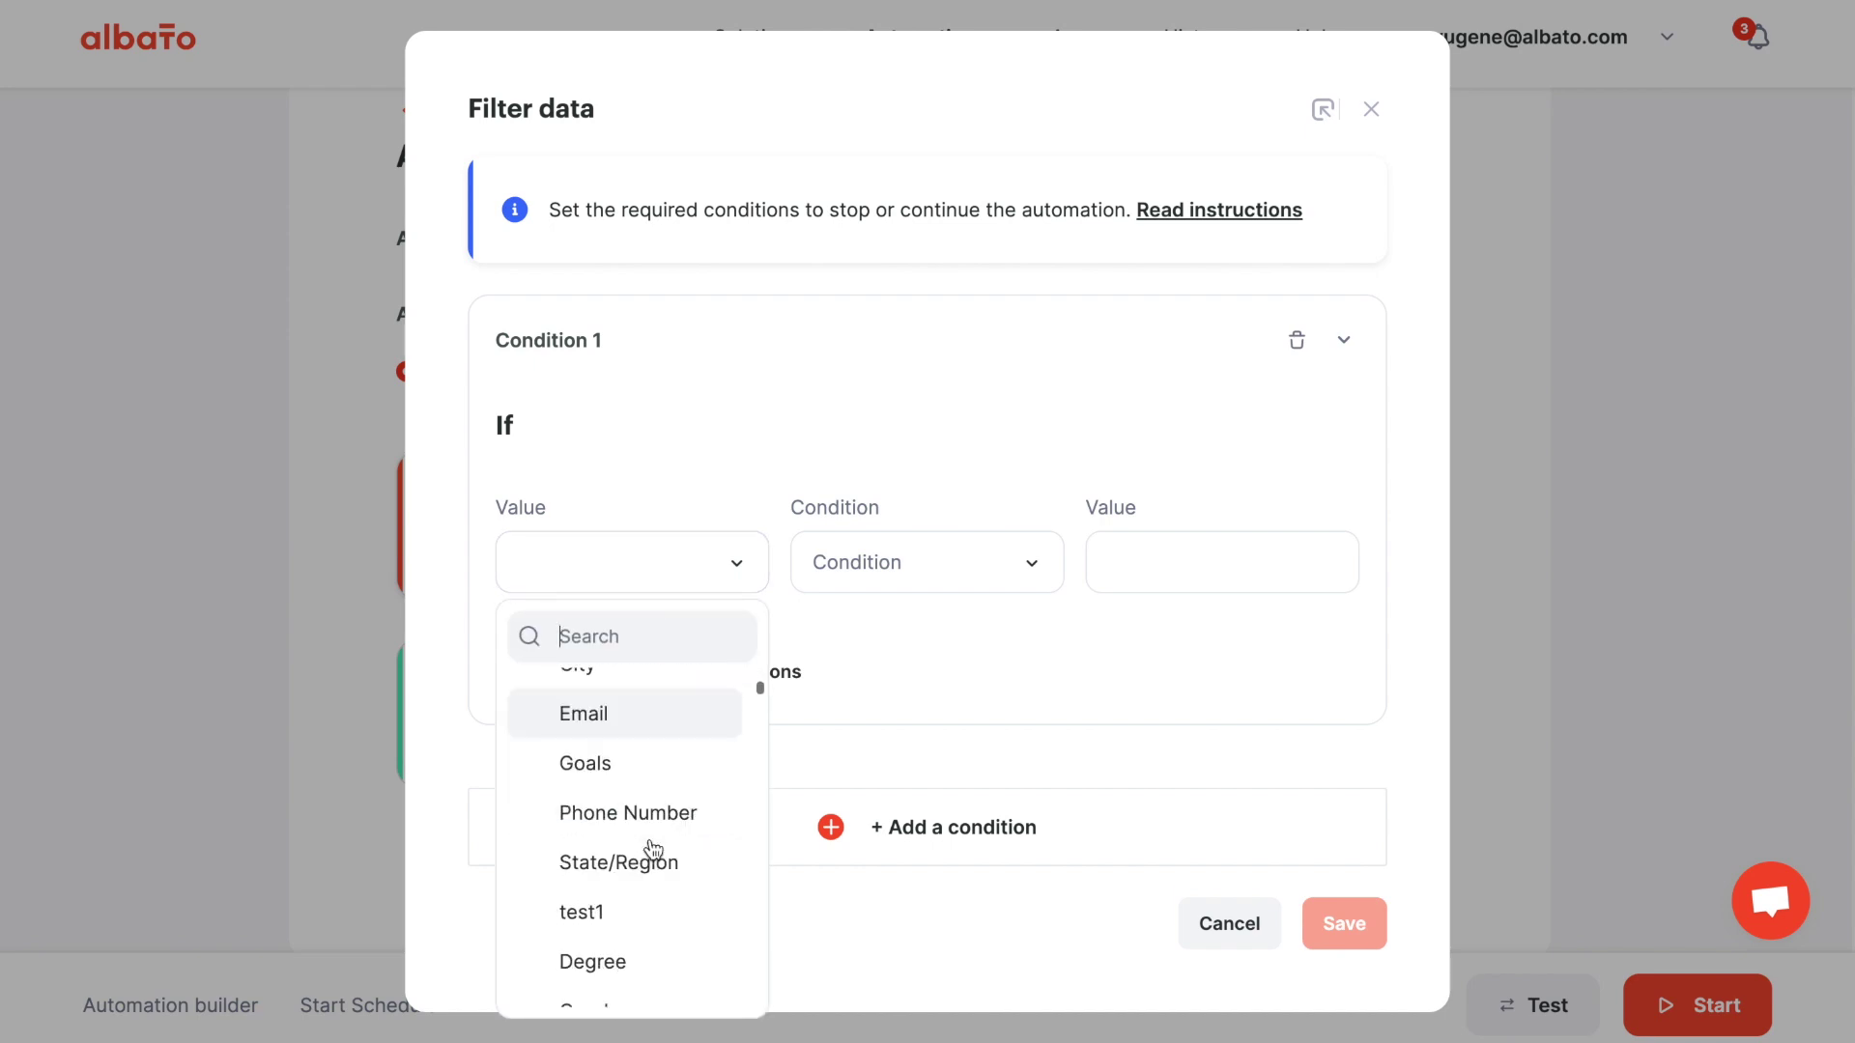
left_click(928, 579)
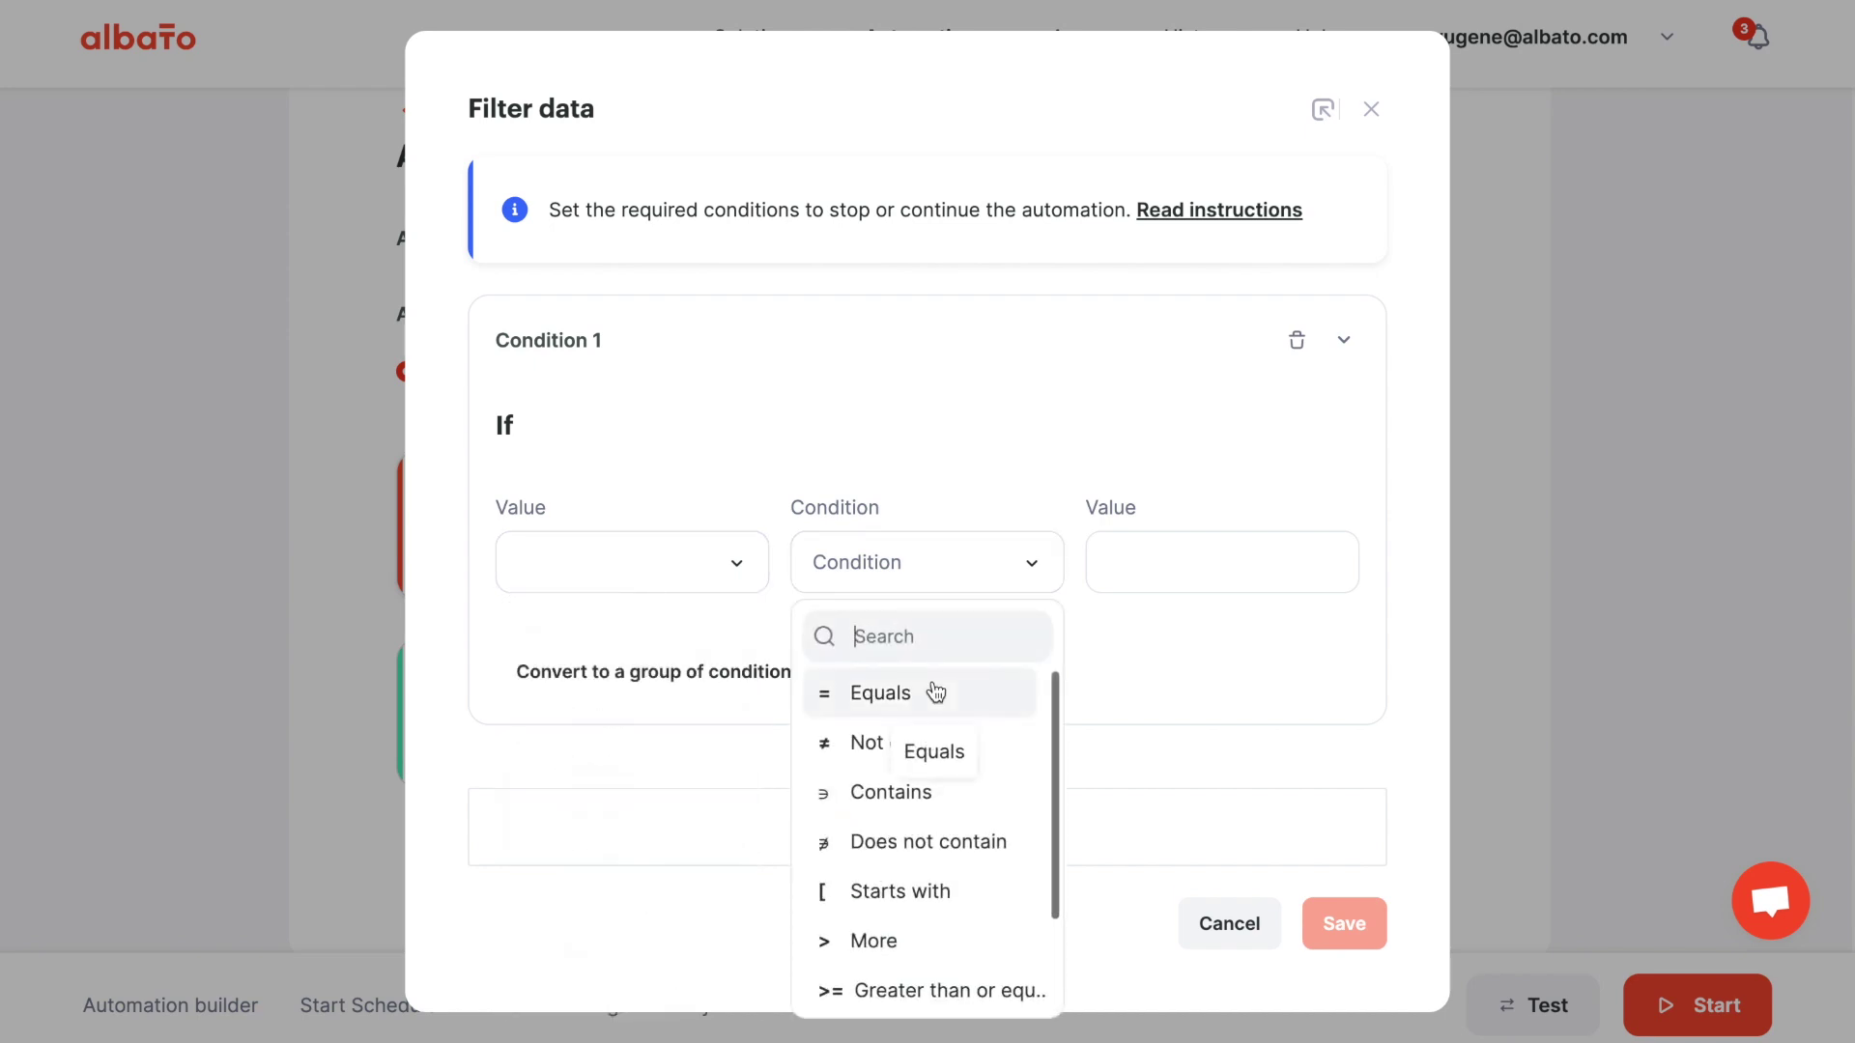
left_click(1076, 510)
left_click(1372, 109)
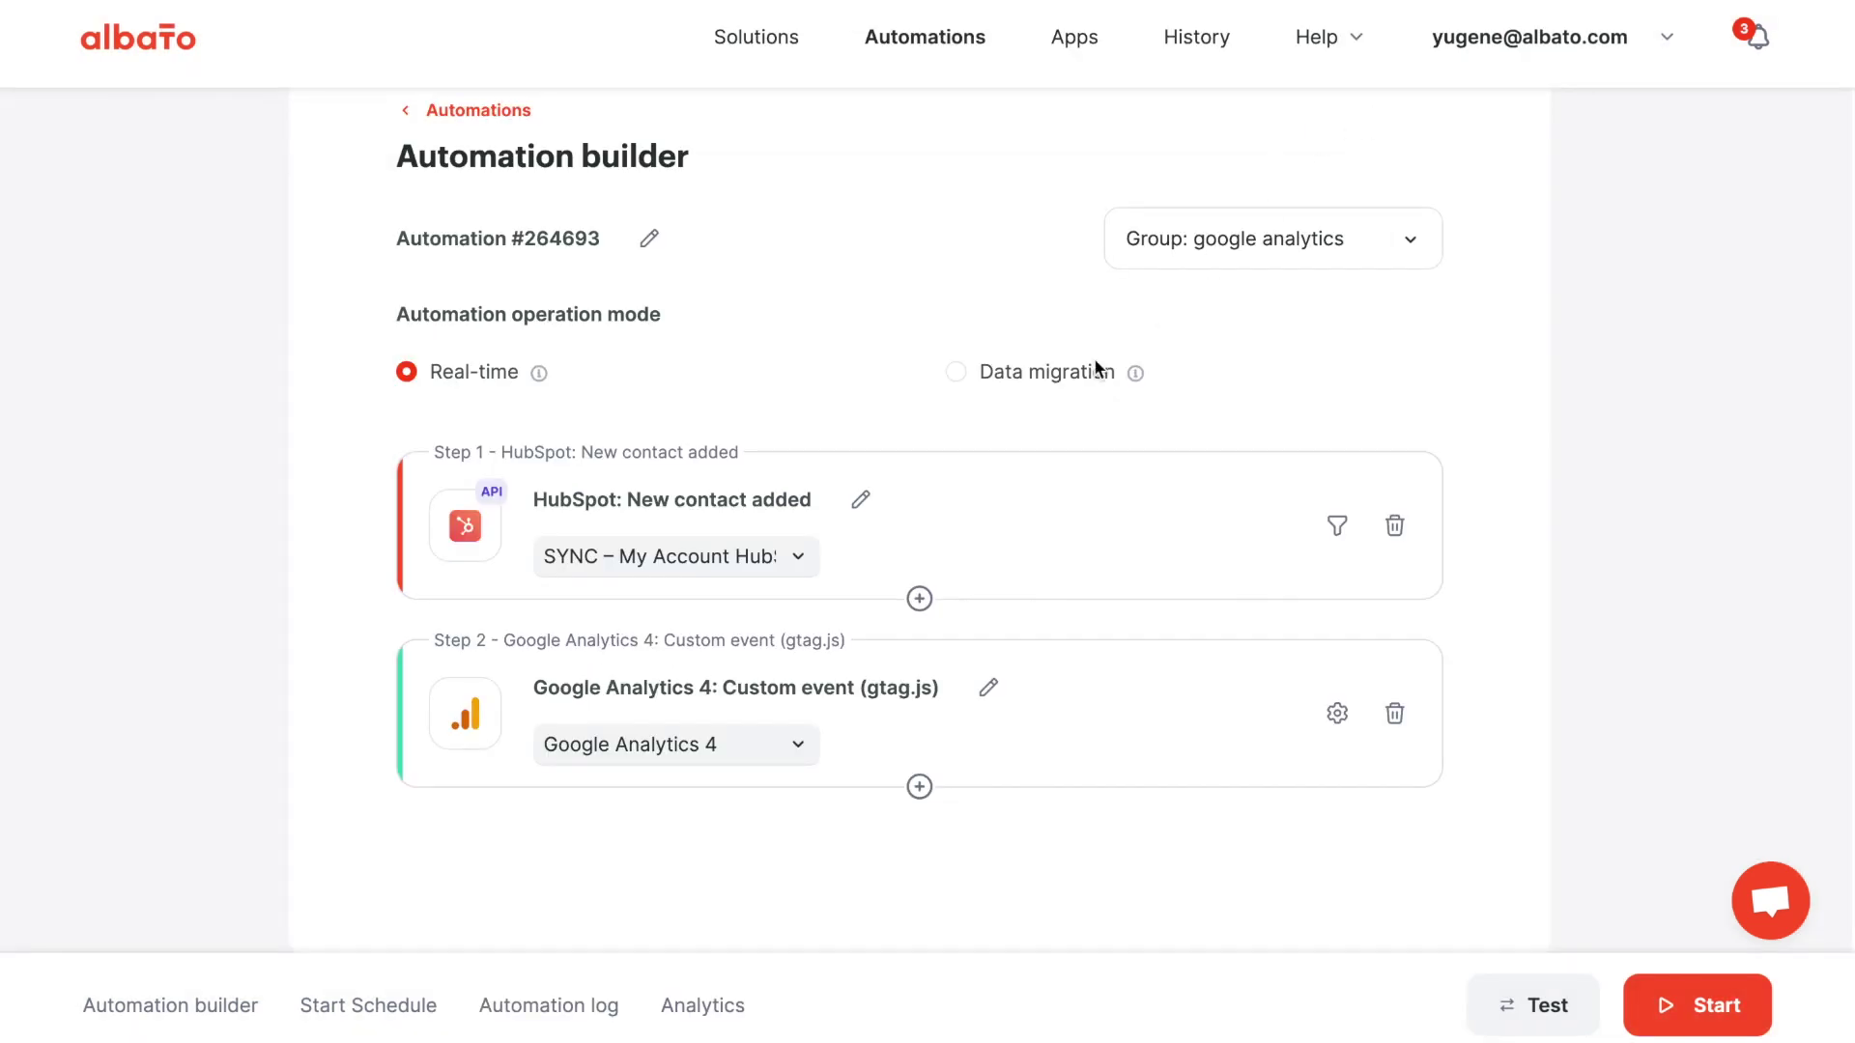
mouse_move(920, 599)
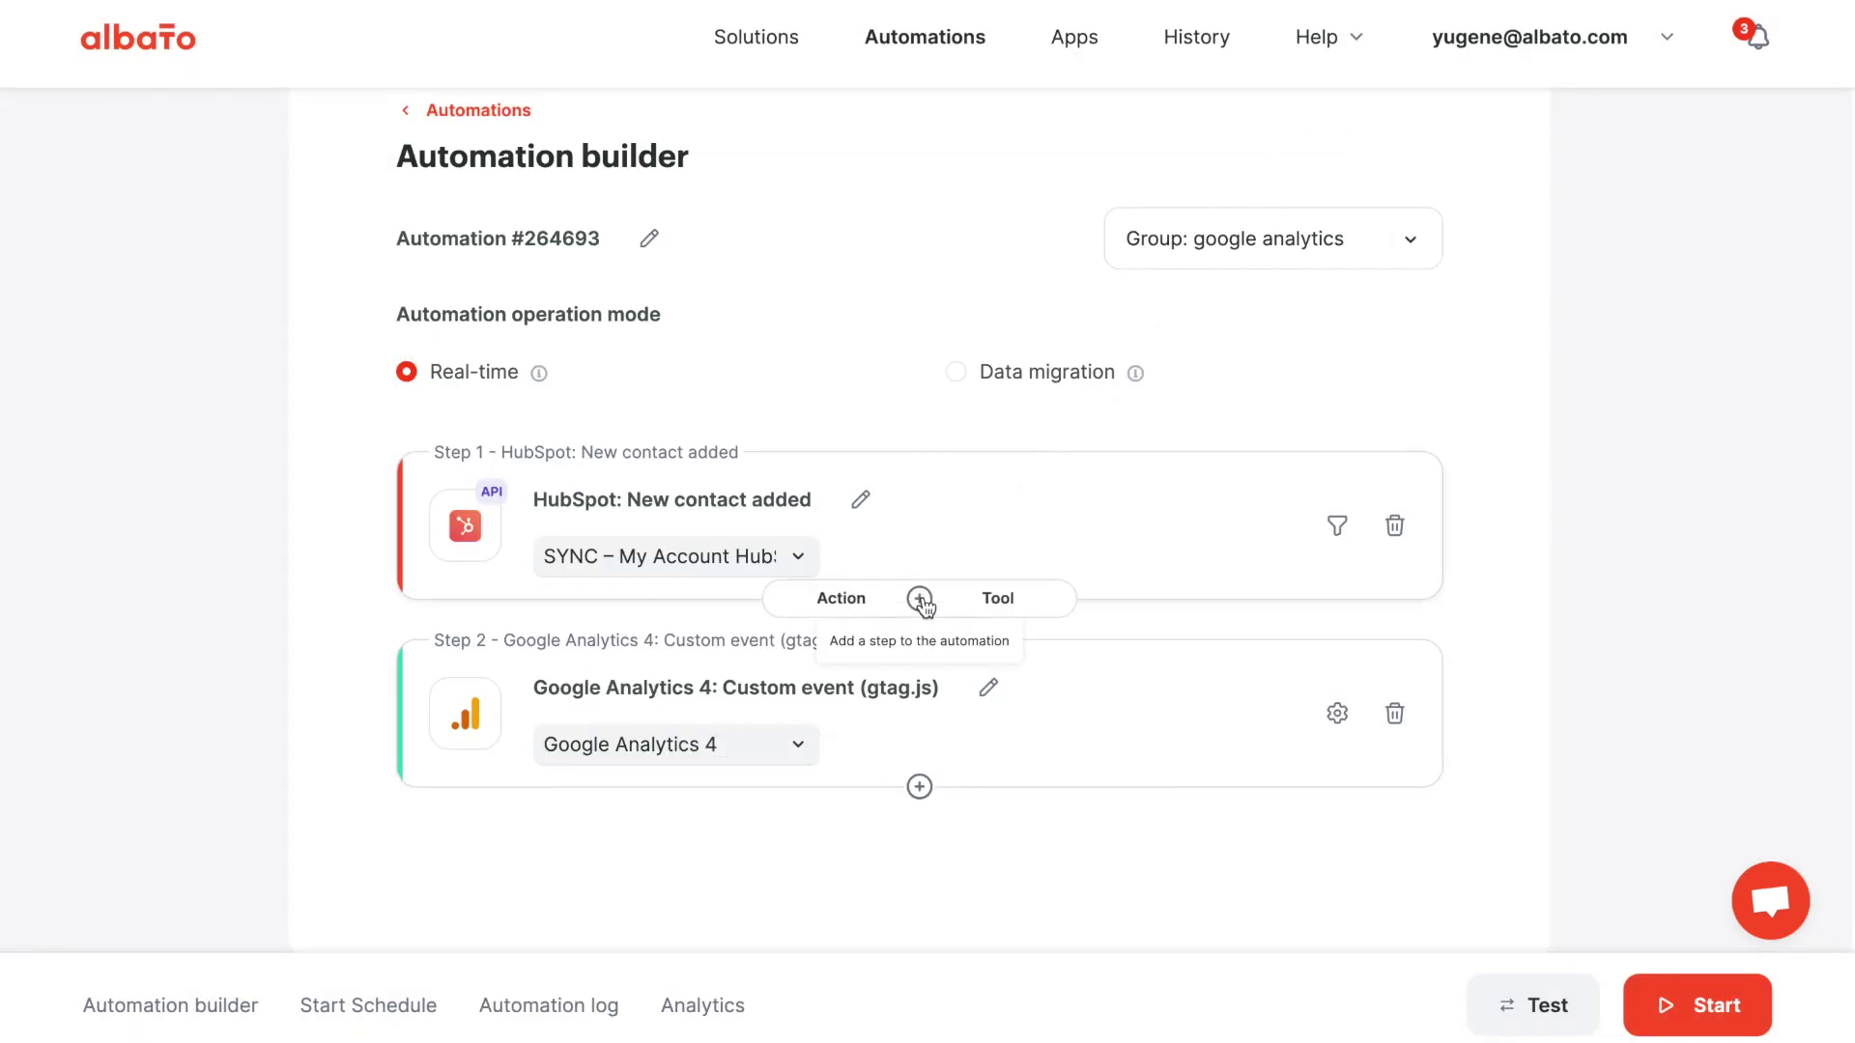
left_click(1000, 599)
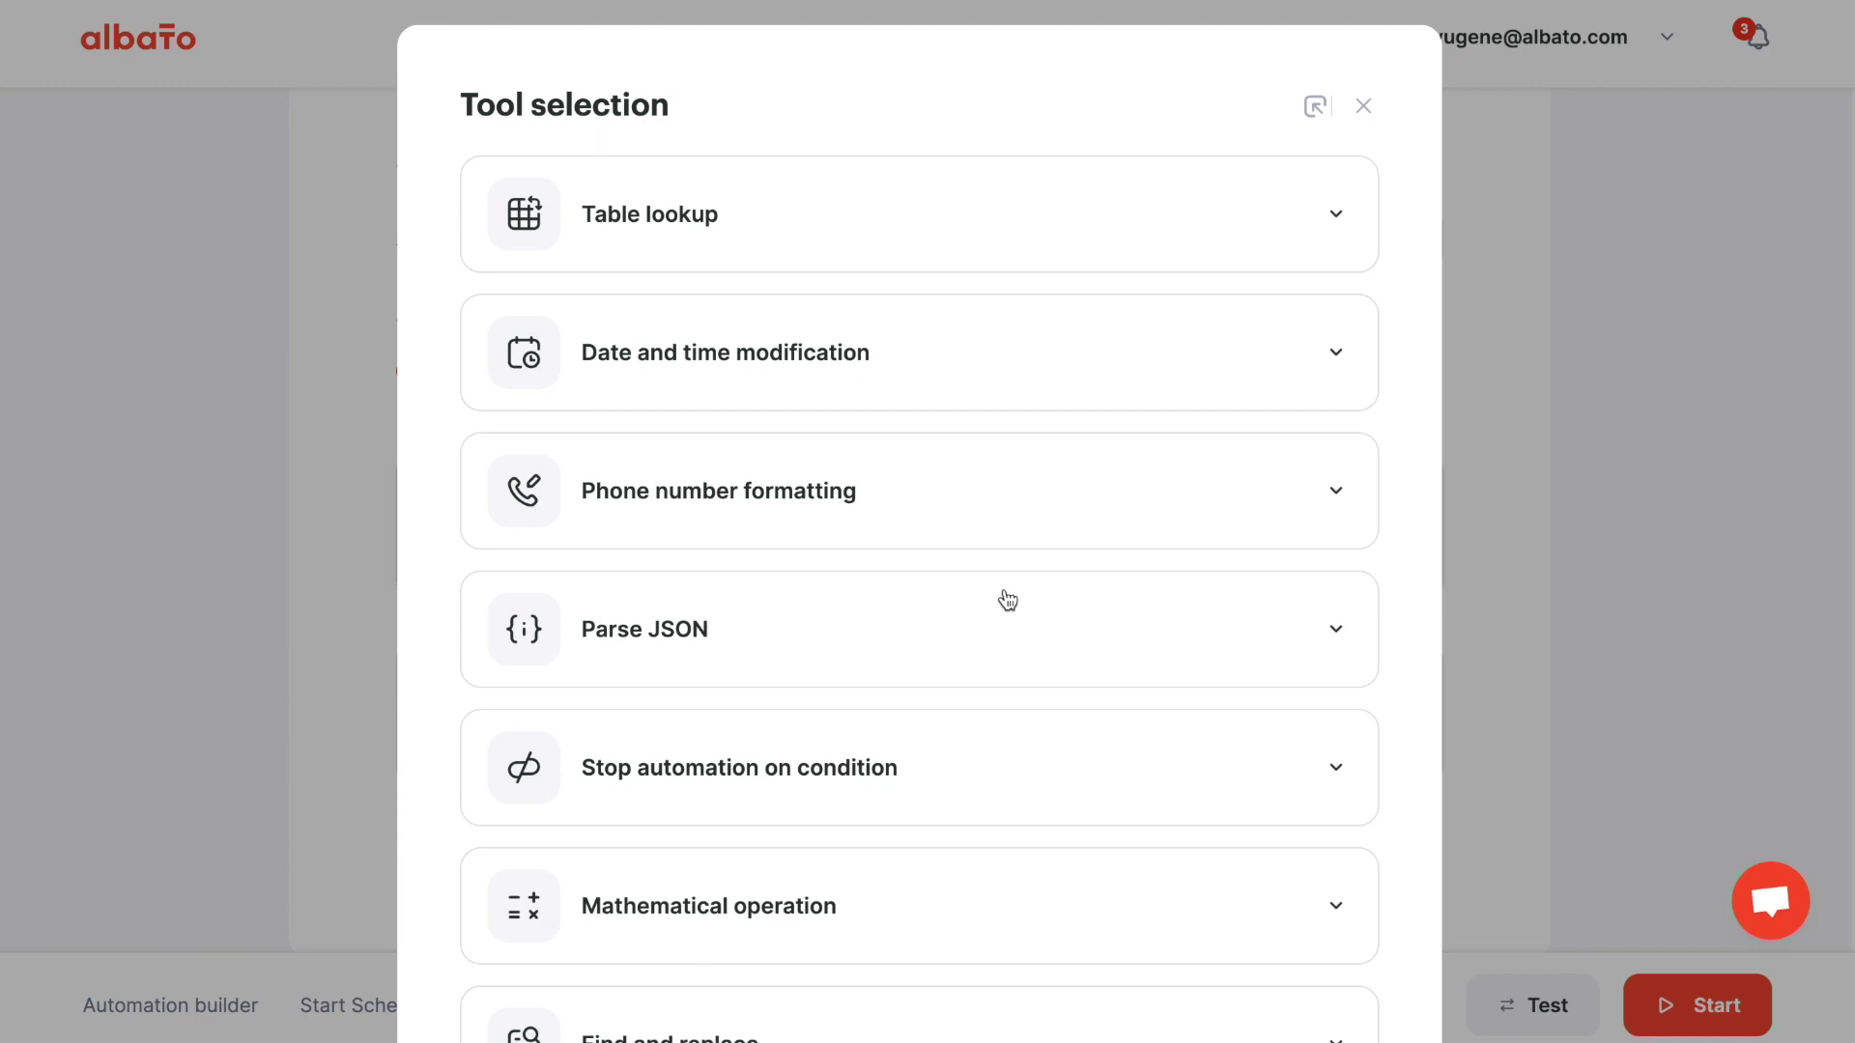
scroll(907, 596, "down", 2)
scroll(913, 596, "down", 3)
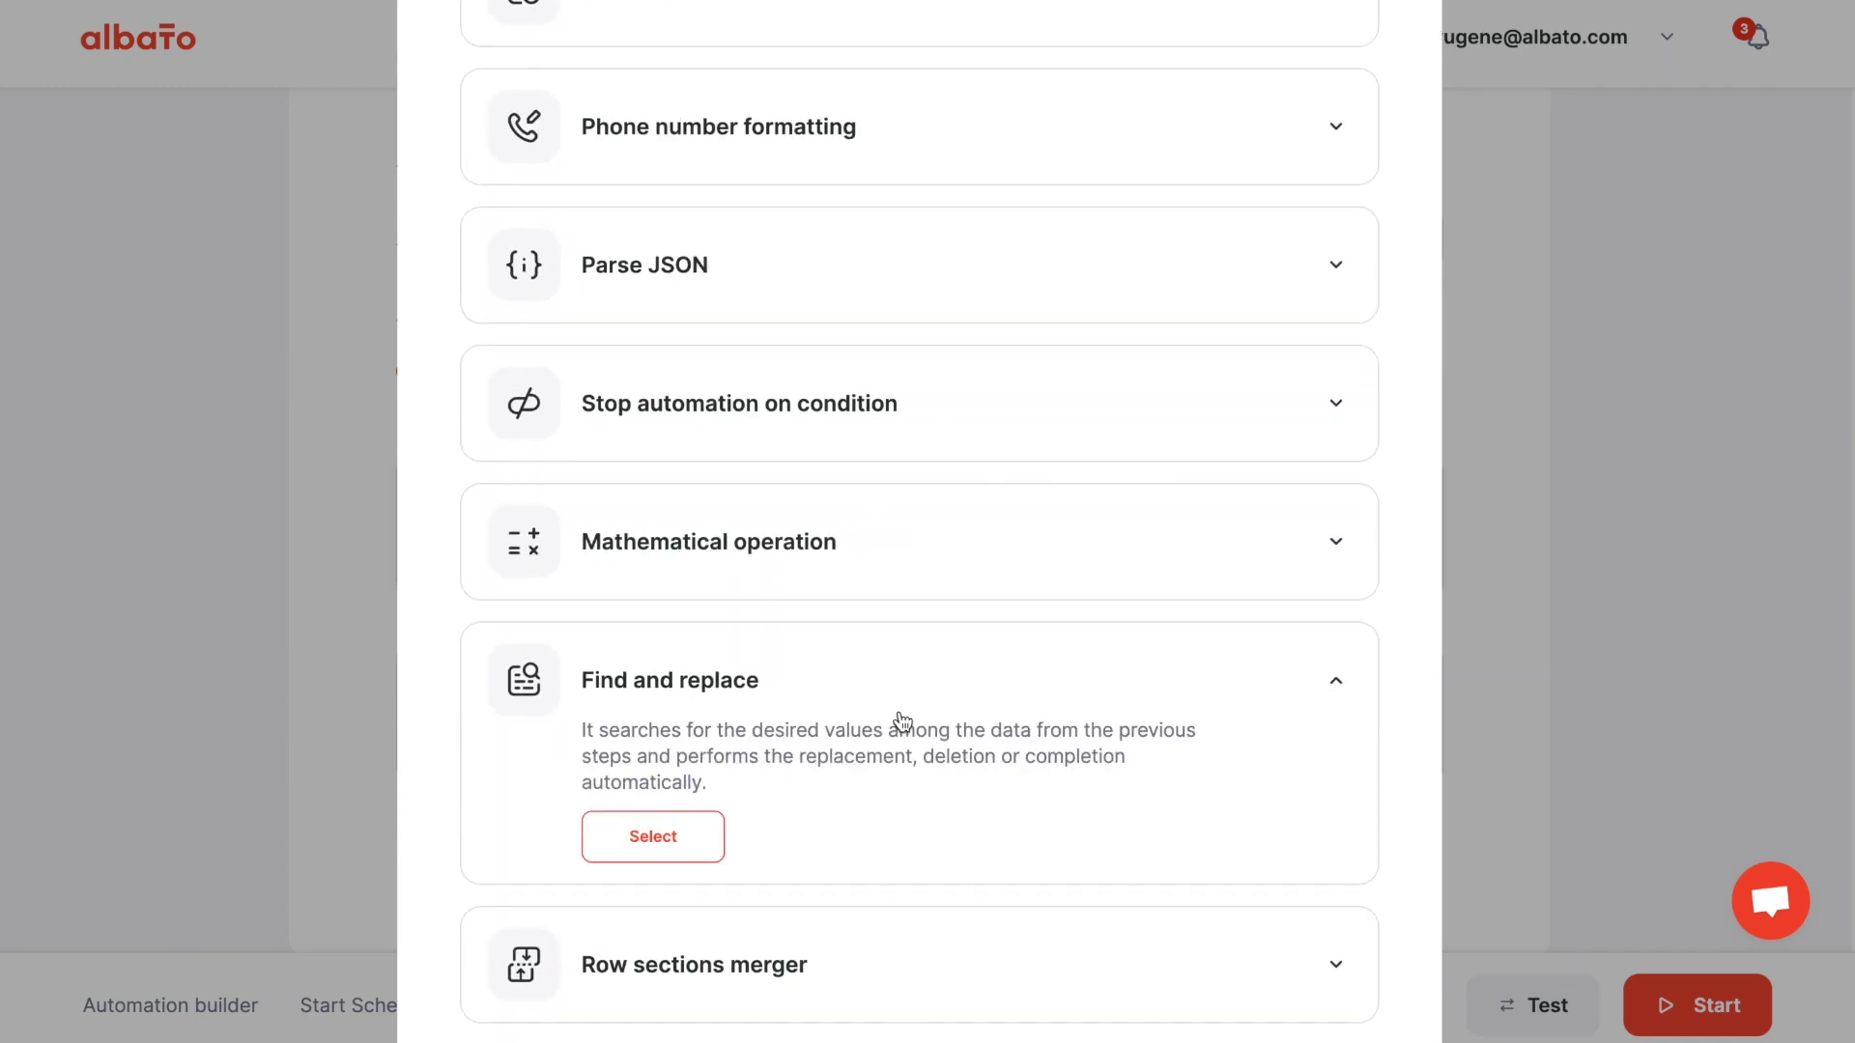
left_click(902, 723)
scroll(903, 722, "down", 4)
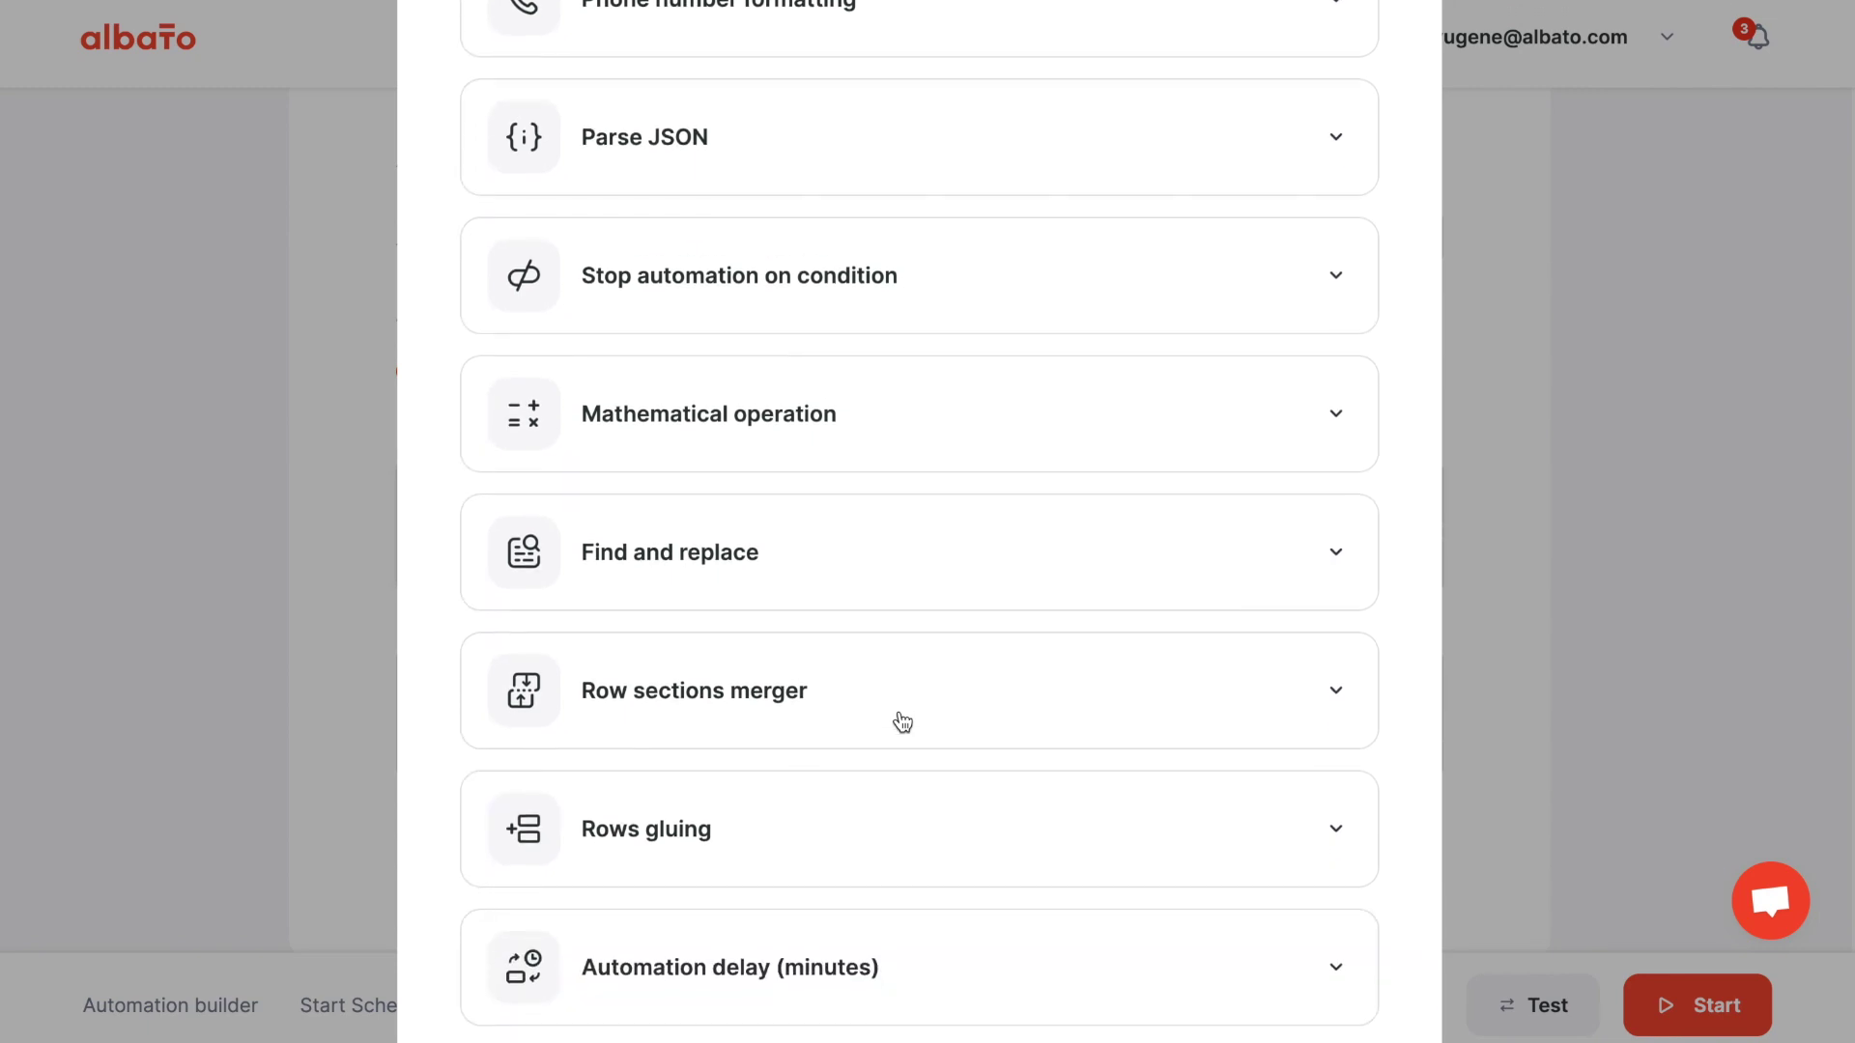
left_click(897, 763)
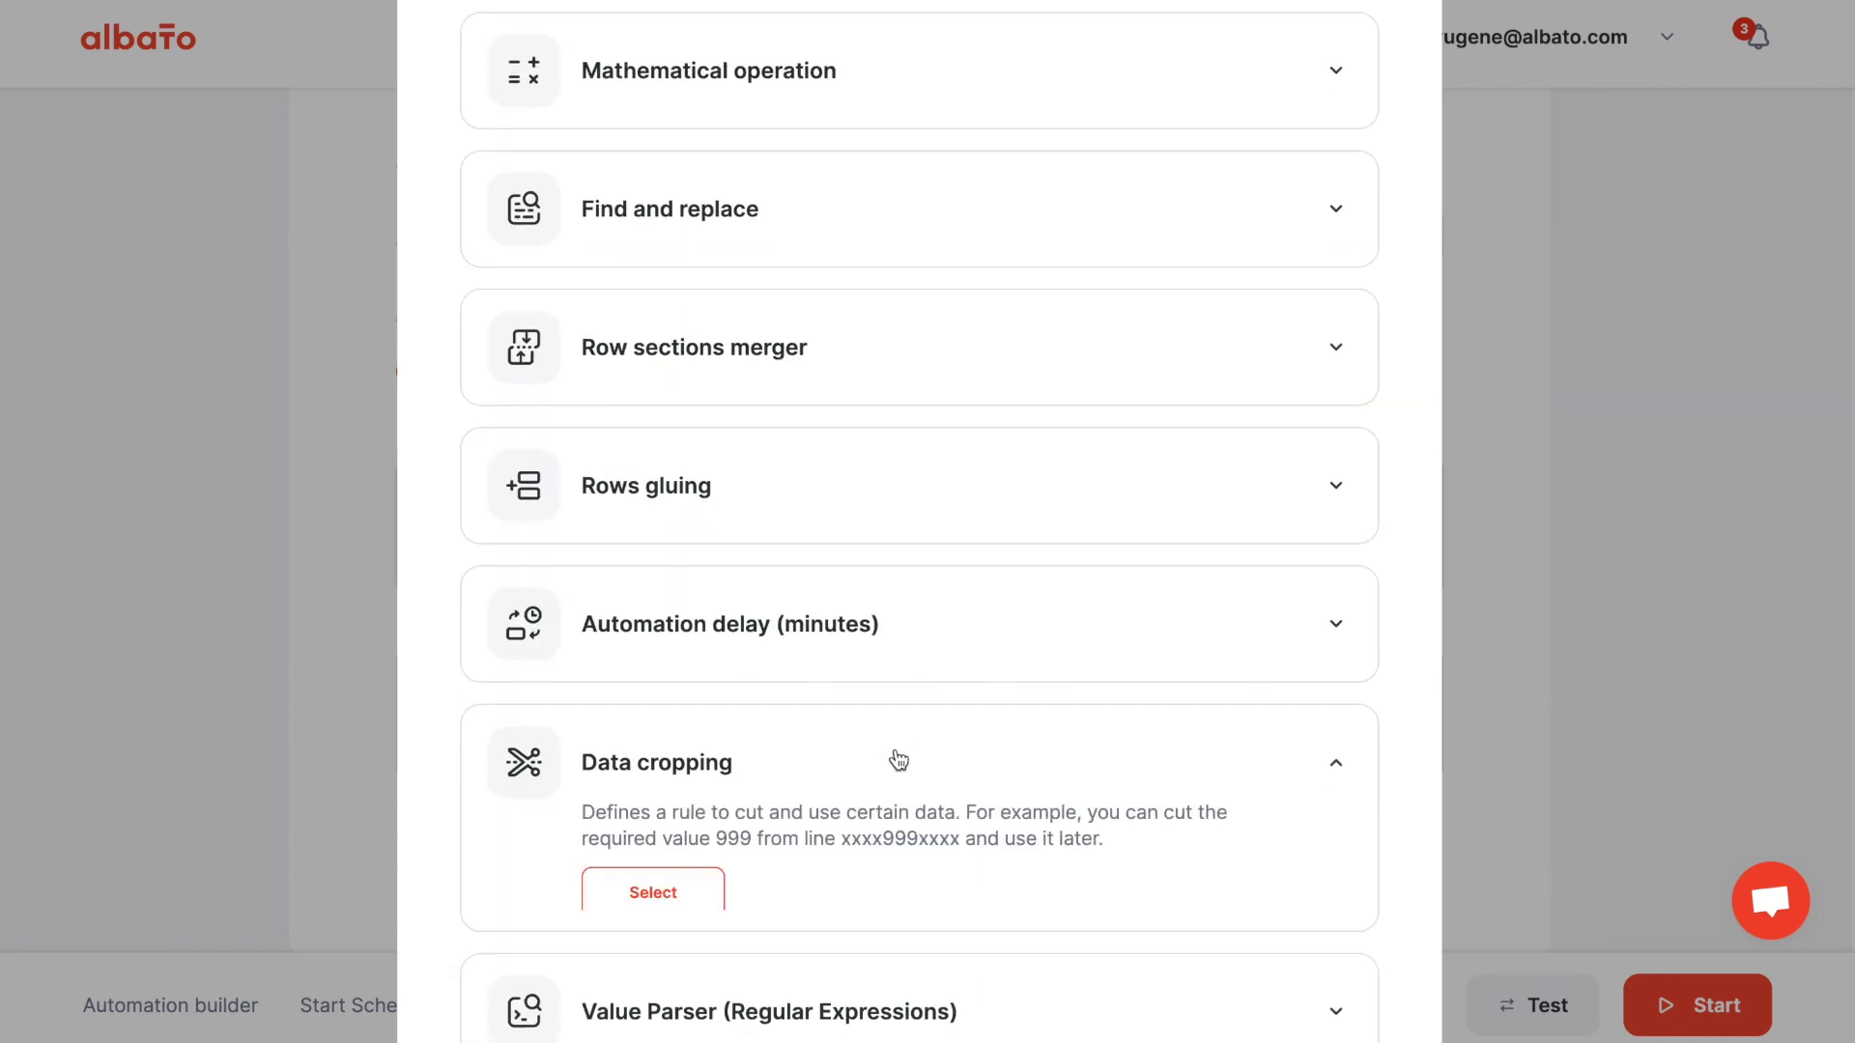
scroll(897, 759, "down", 1)
scroll(897, 760, "up", 1)
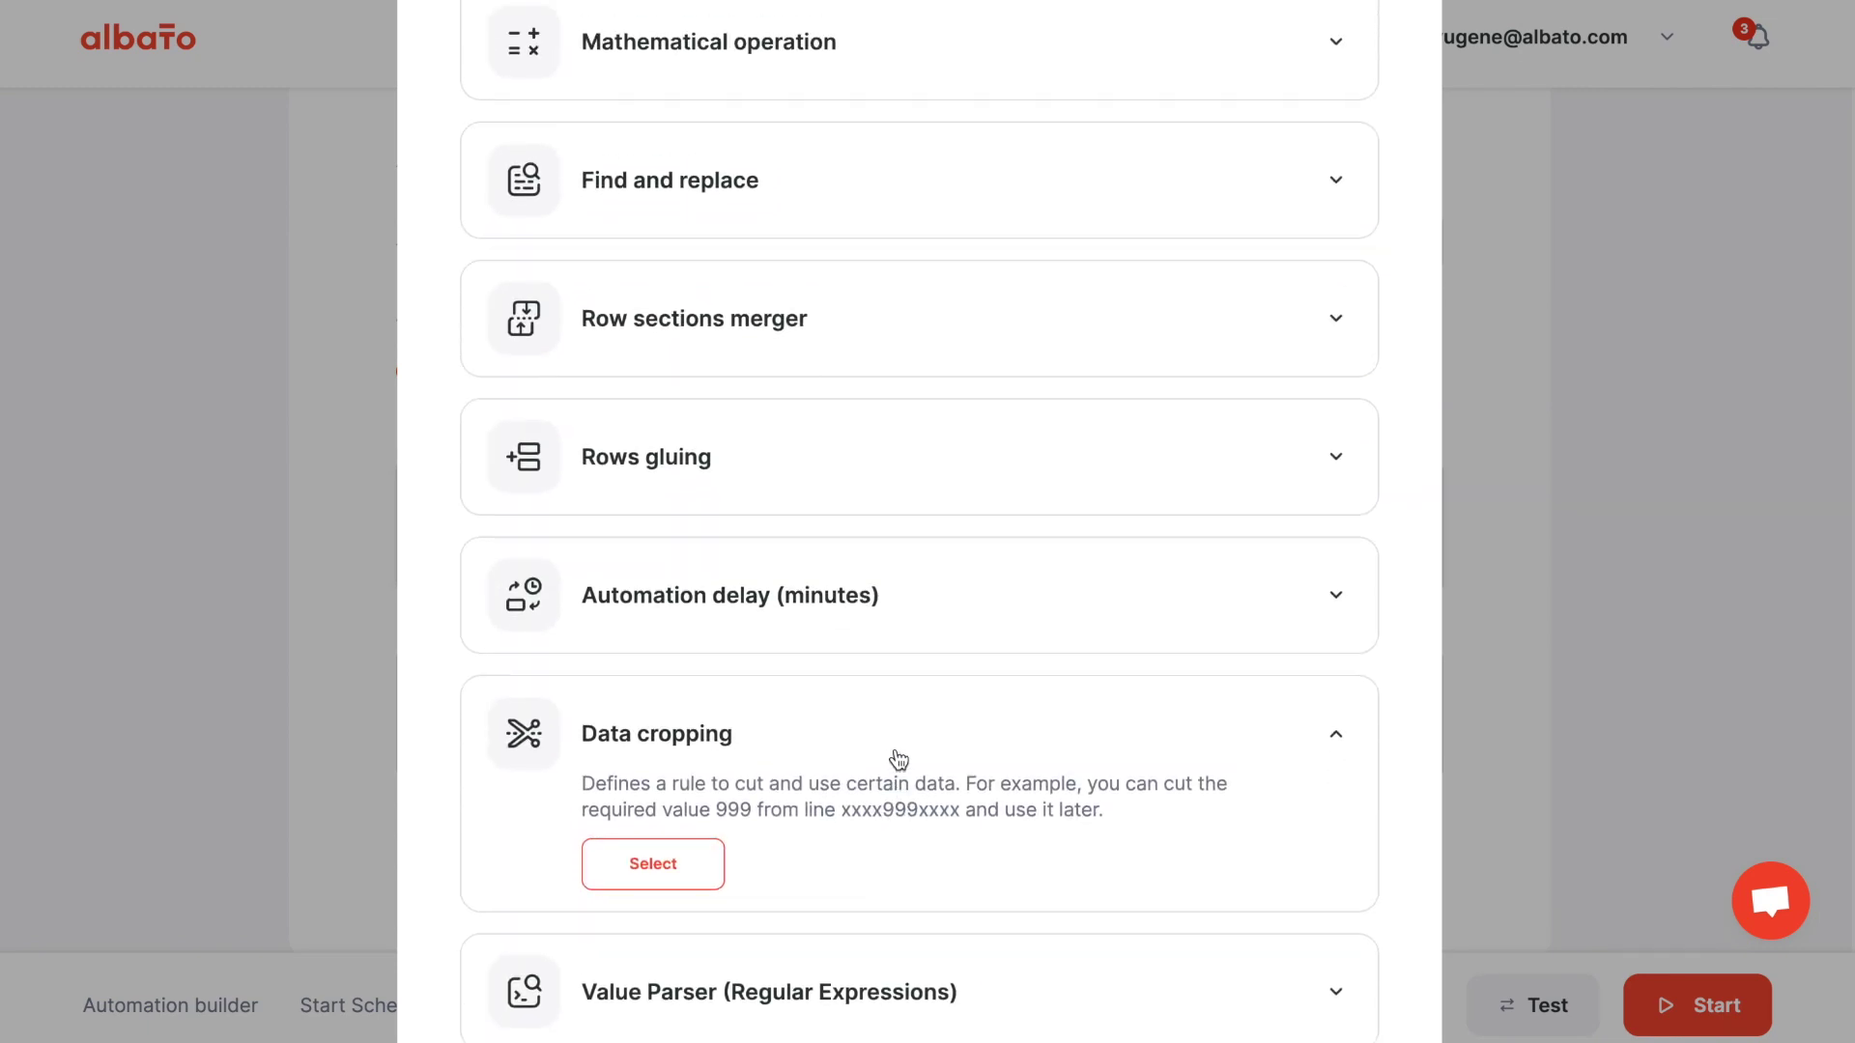
scroll(931, 669, "up", 5)
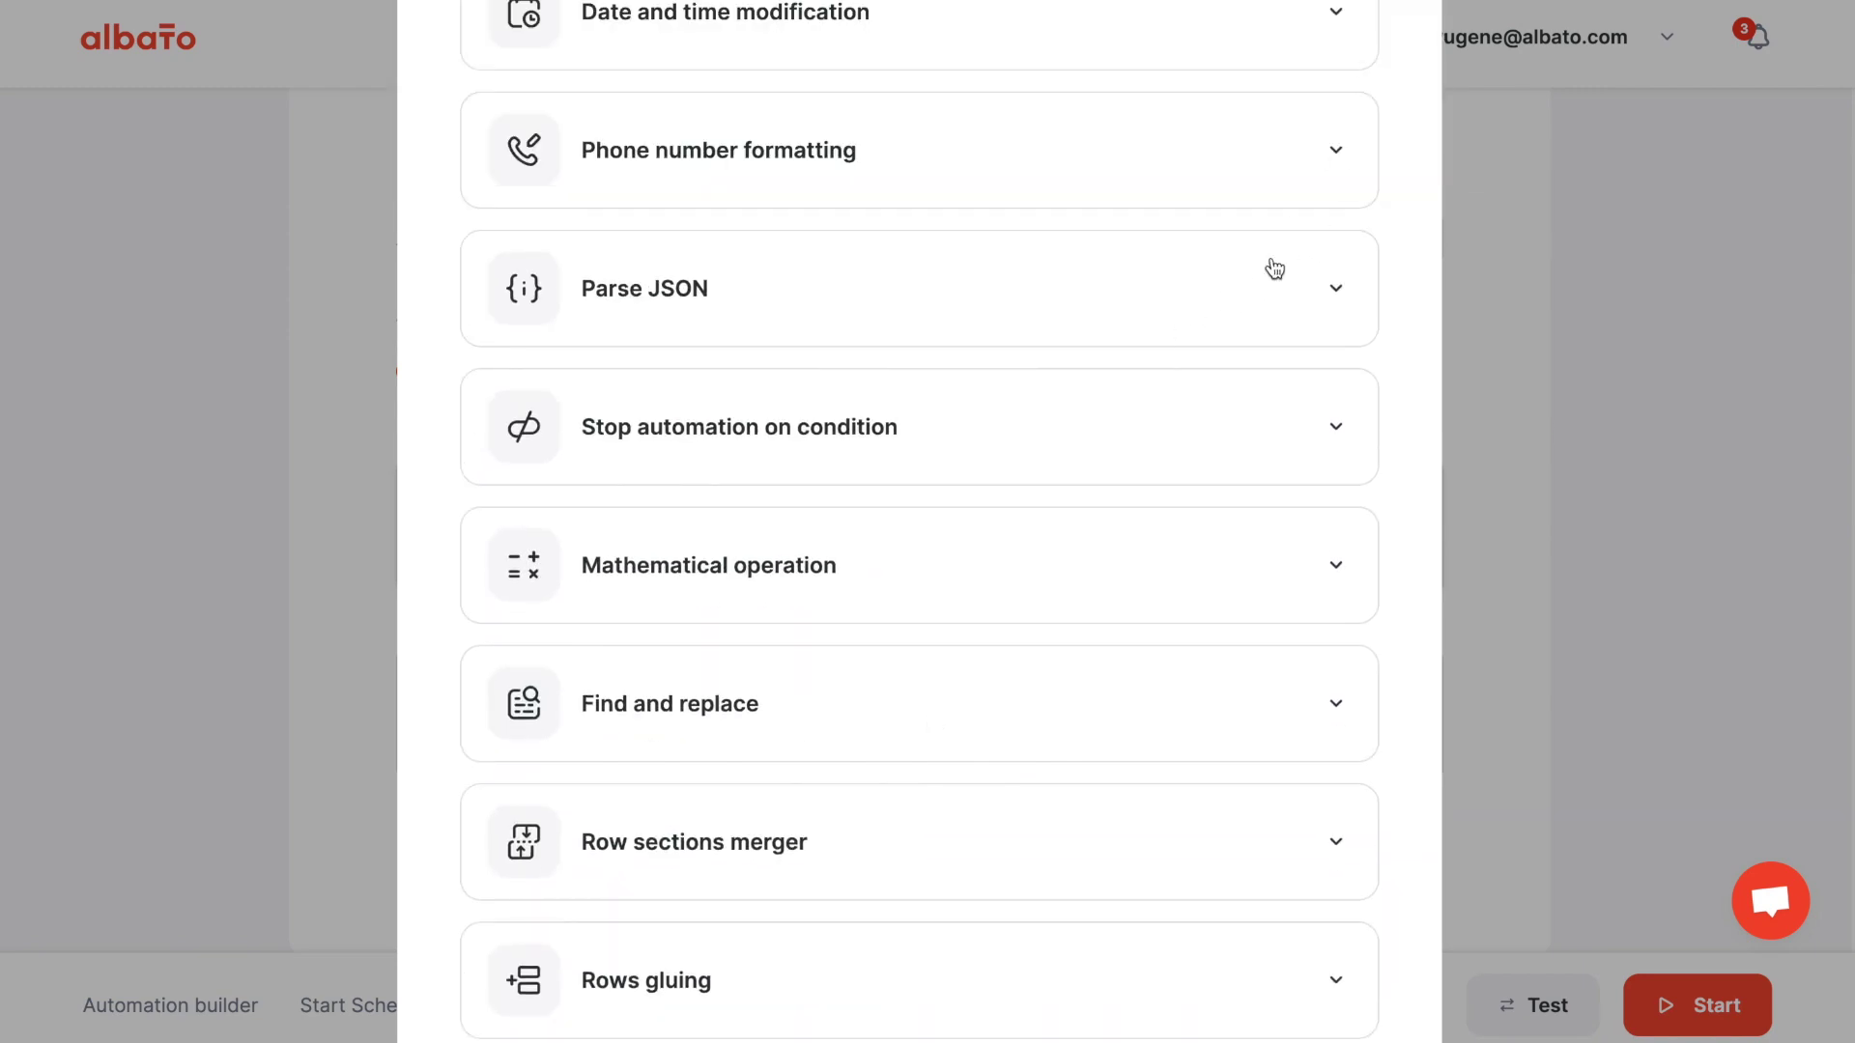
scroll(1276, 275, "up", 3)
left_click(1362, 108)
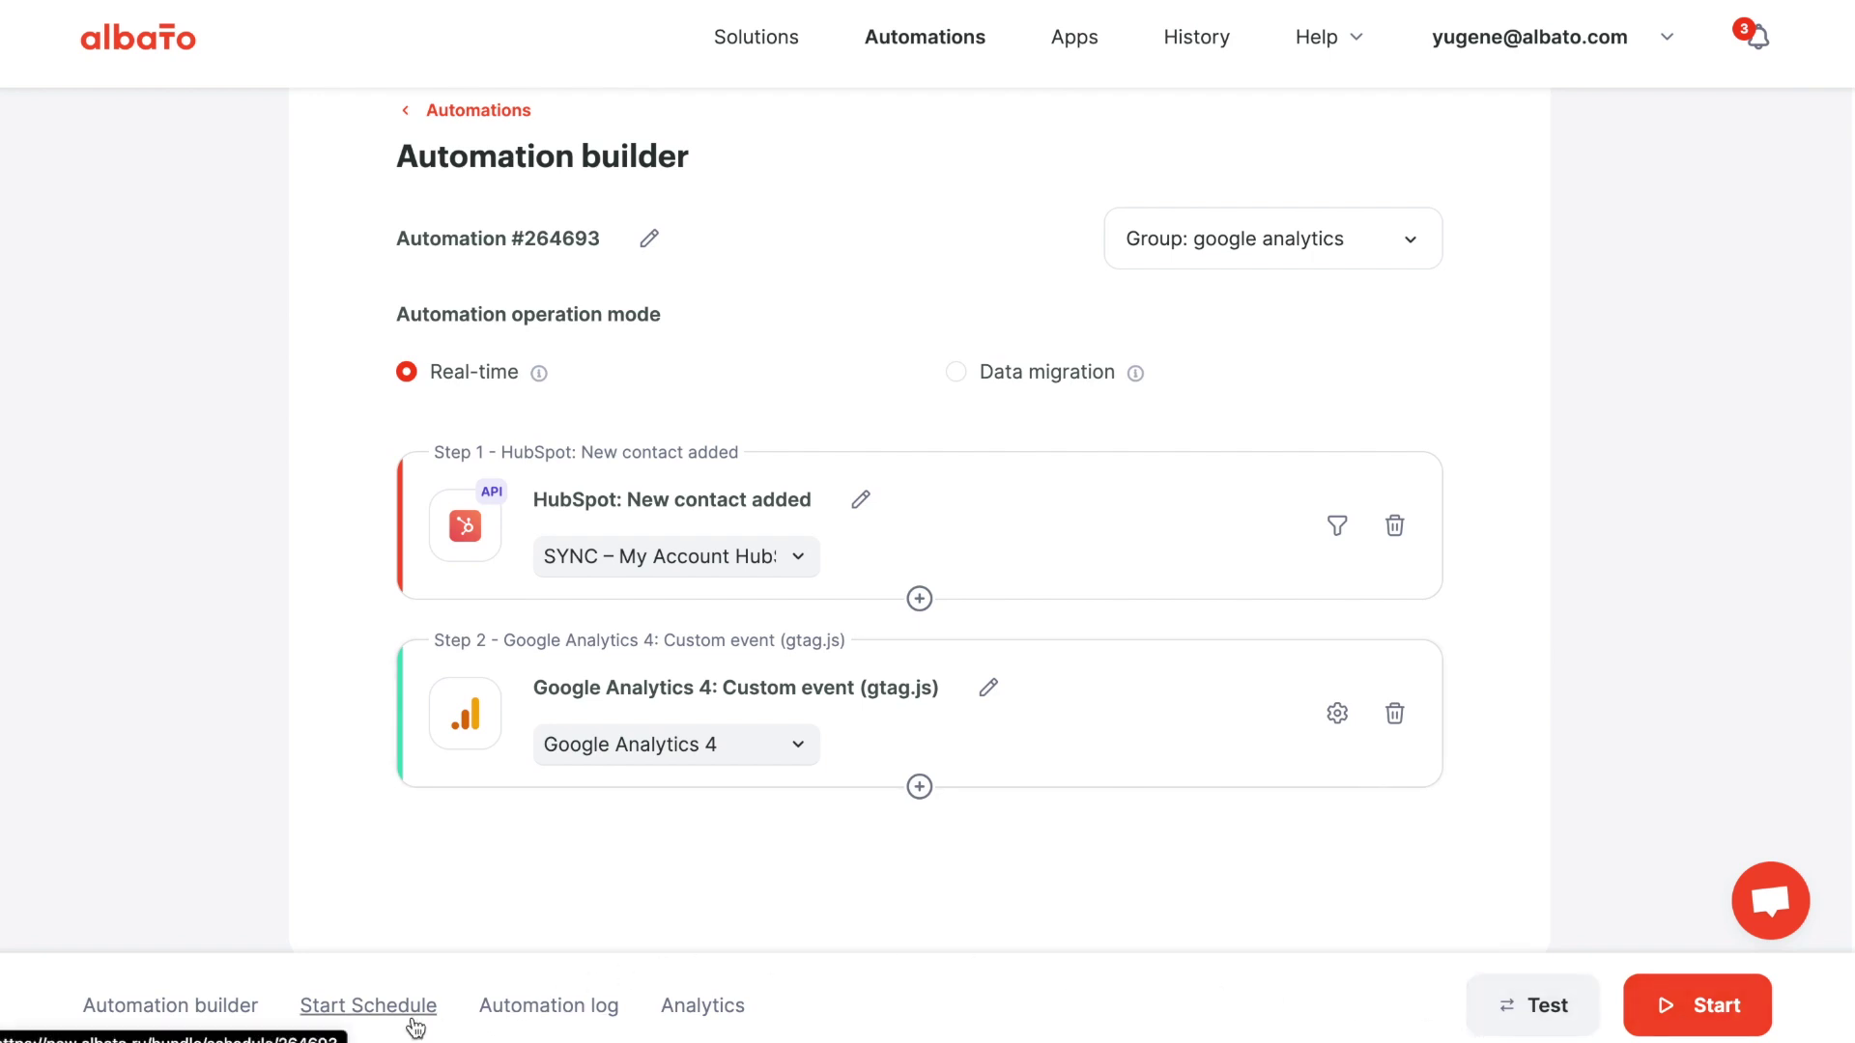
View the Automation log for #264693, showing no data for 6/29/2023
left_click(549, 1011)
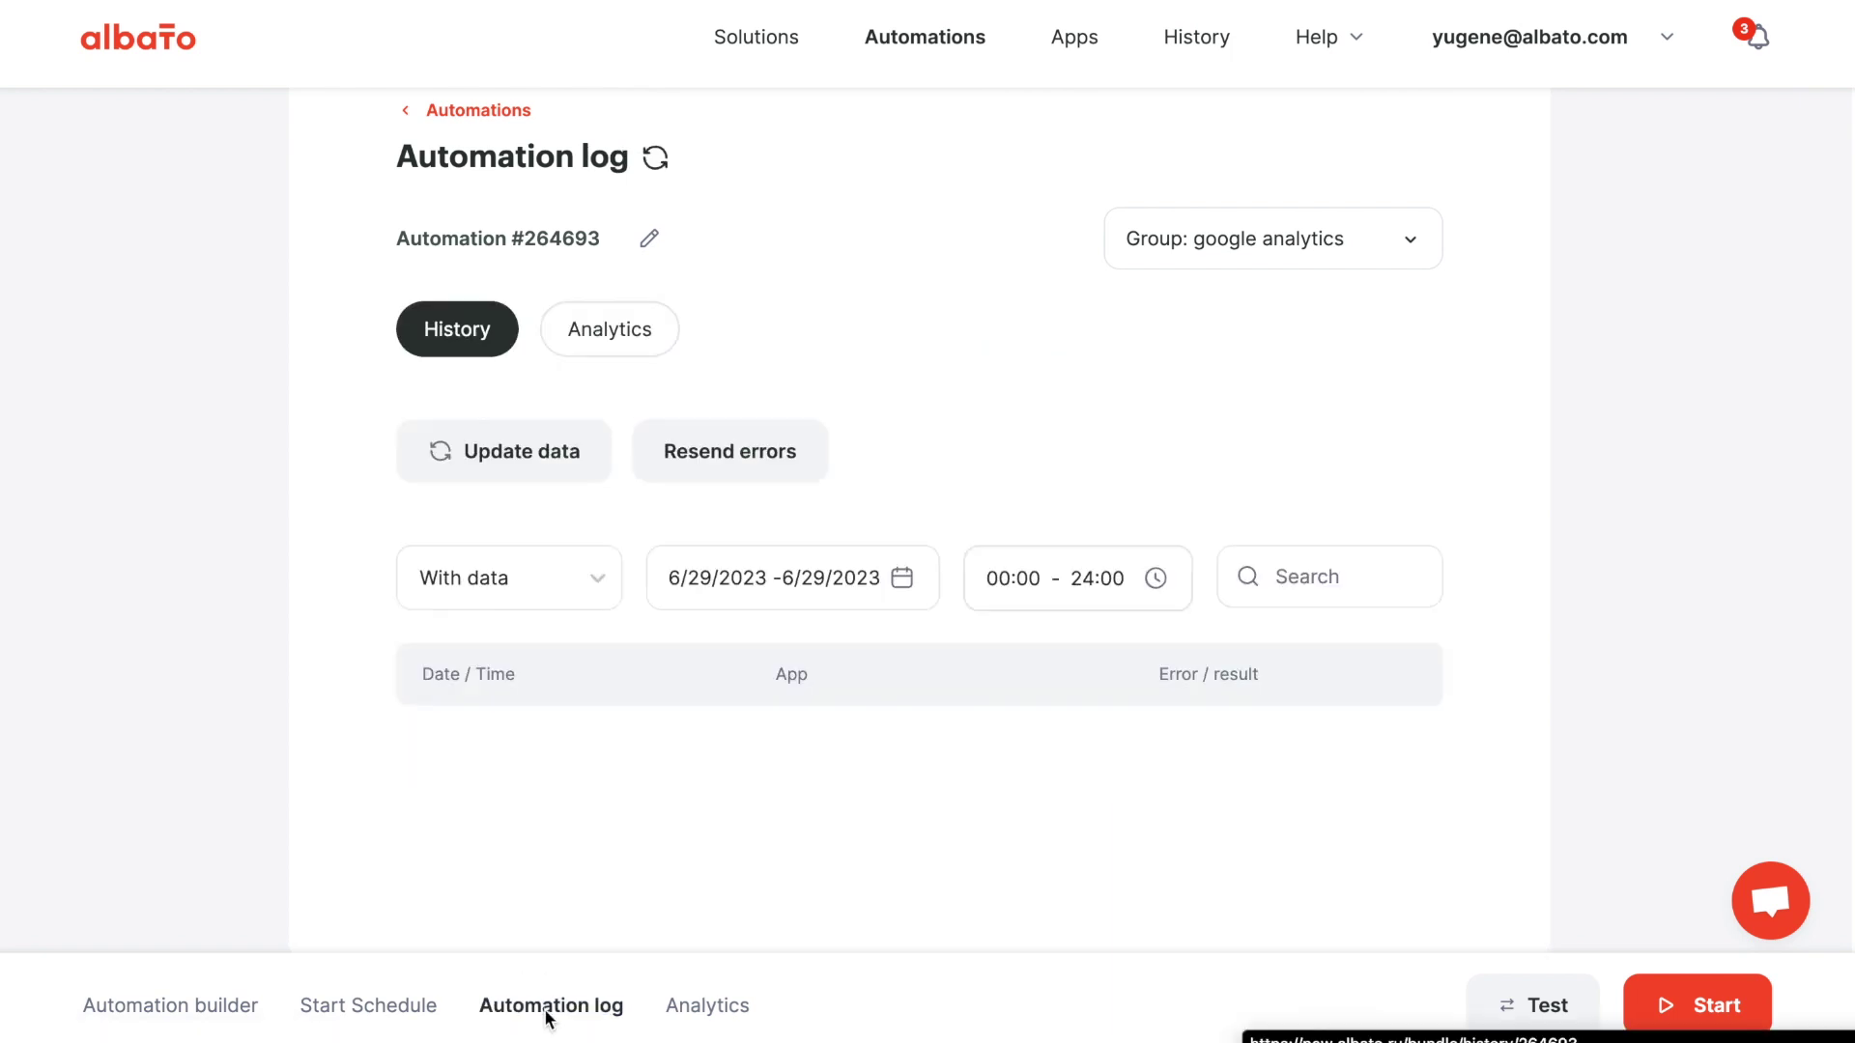
scroll(904, 591, "down", 1)
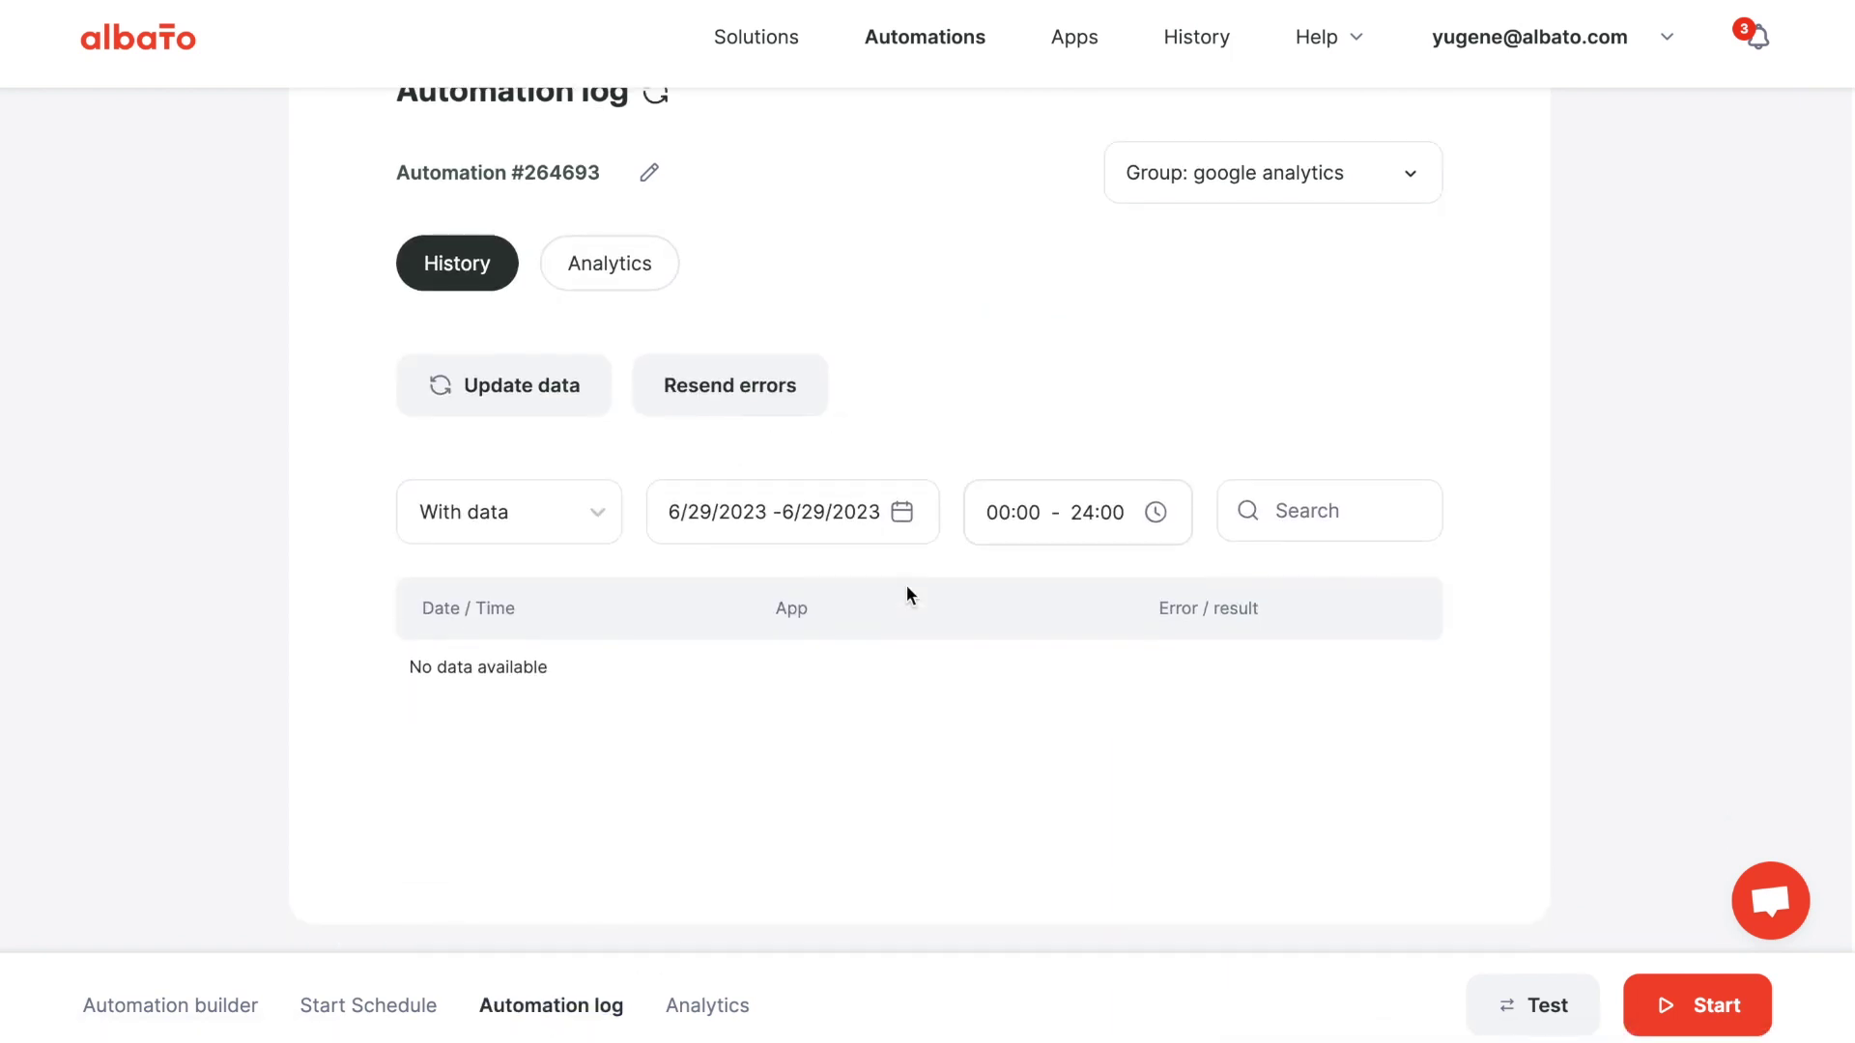